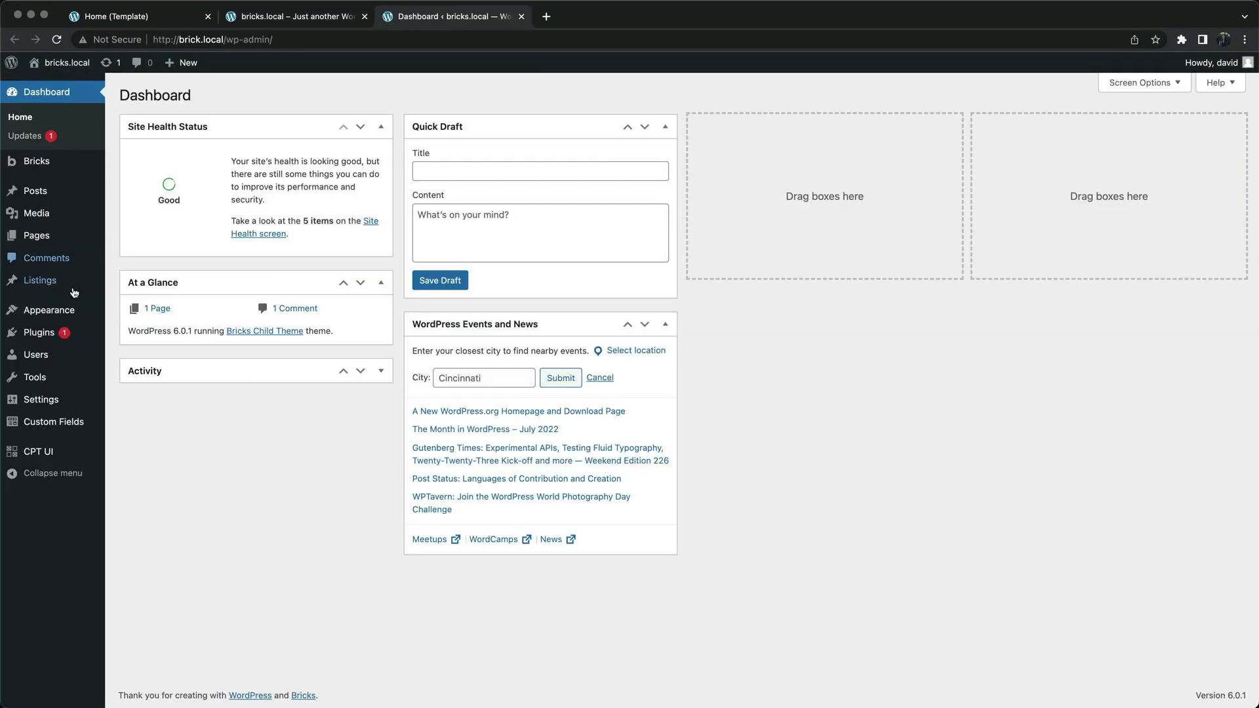
- Examine the Listing info custom fields, such as Price and Description, of the Mosman and Castle Cove listings, closing the admin page when done
click(74, 293)
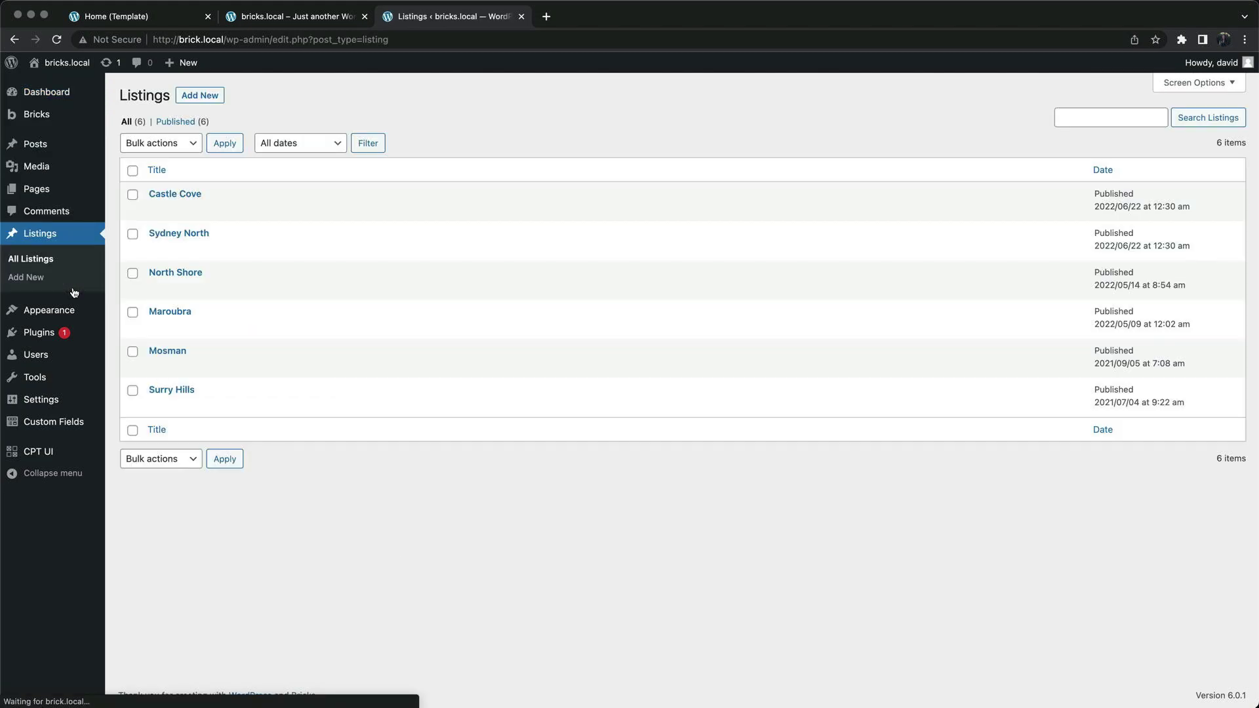
click(170, 353)
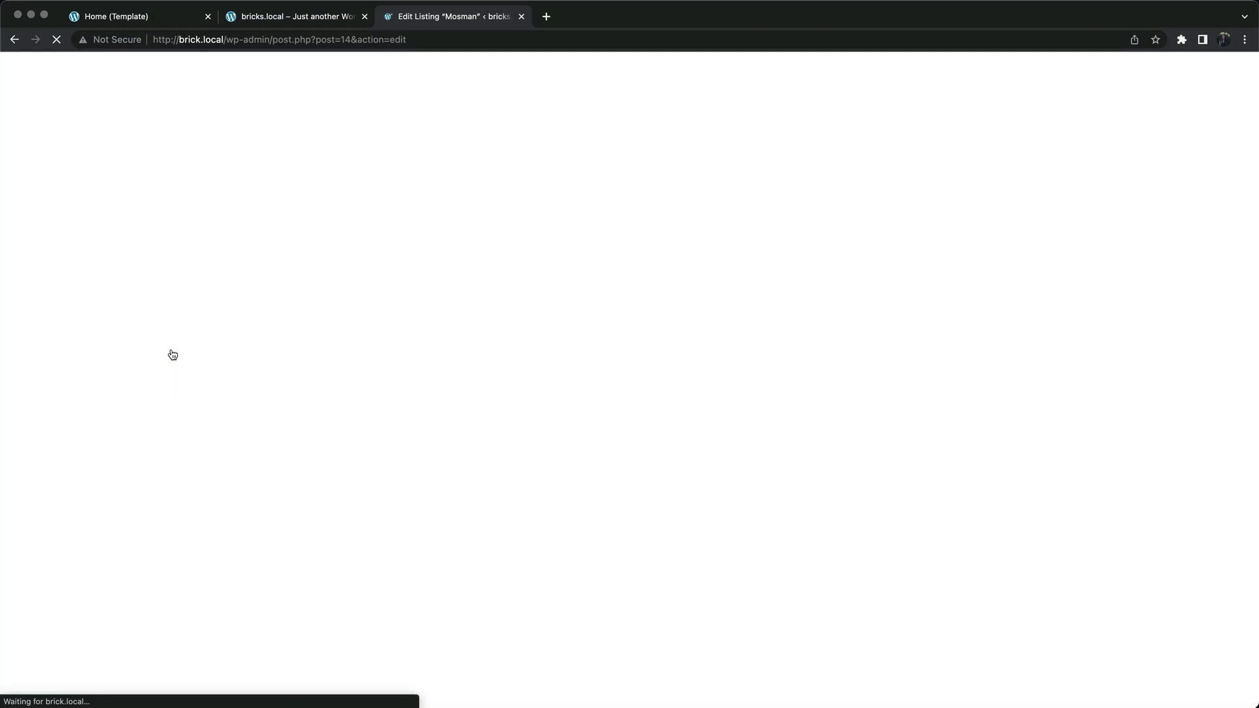
scroll(332, 274, down, 5)
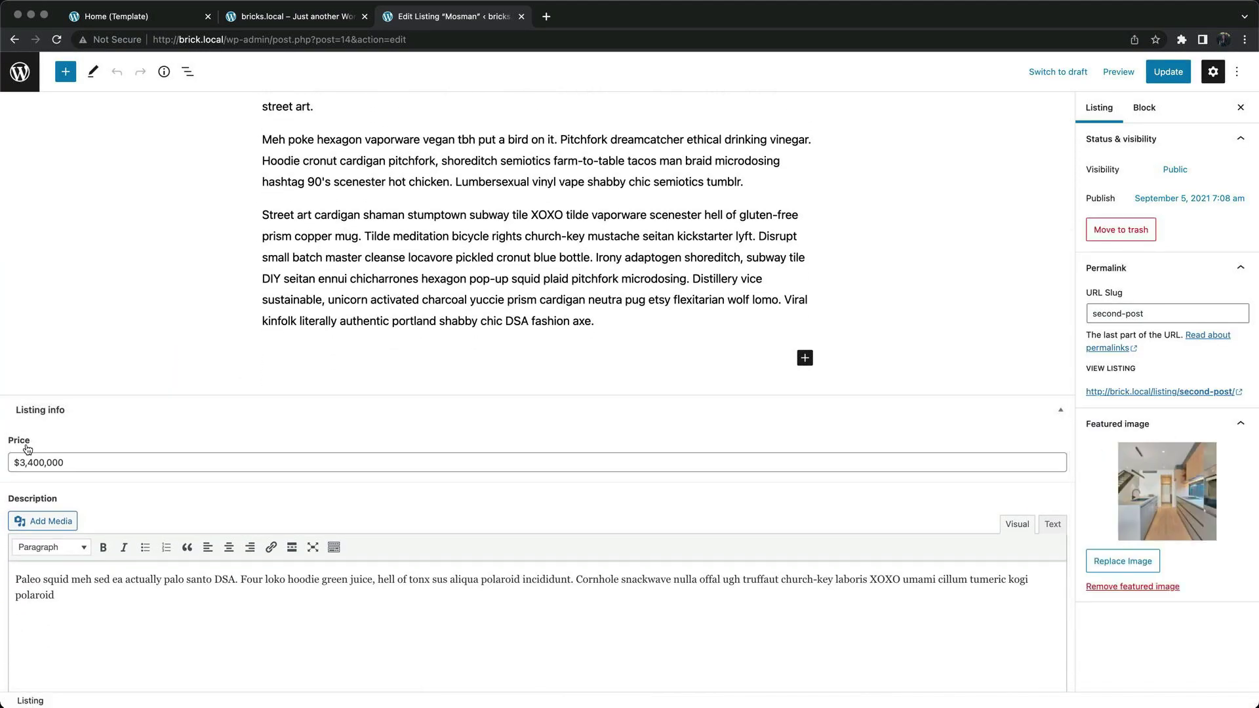
click(20, 72)
click(173, 197)
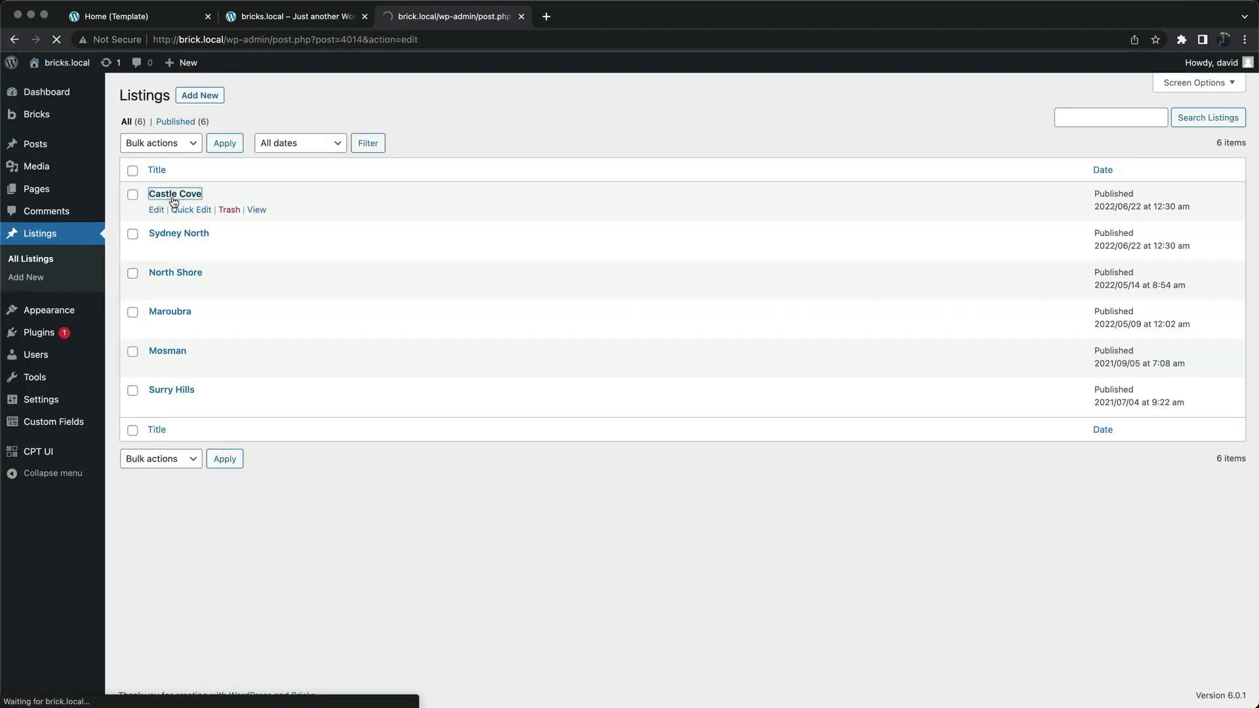
scroll(387, 228, down, 10)
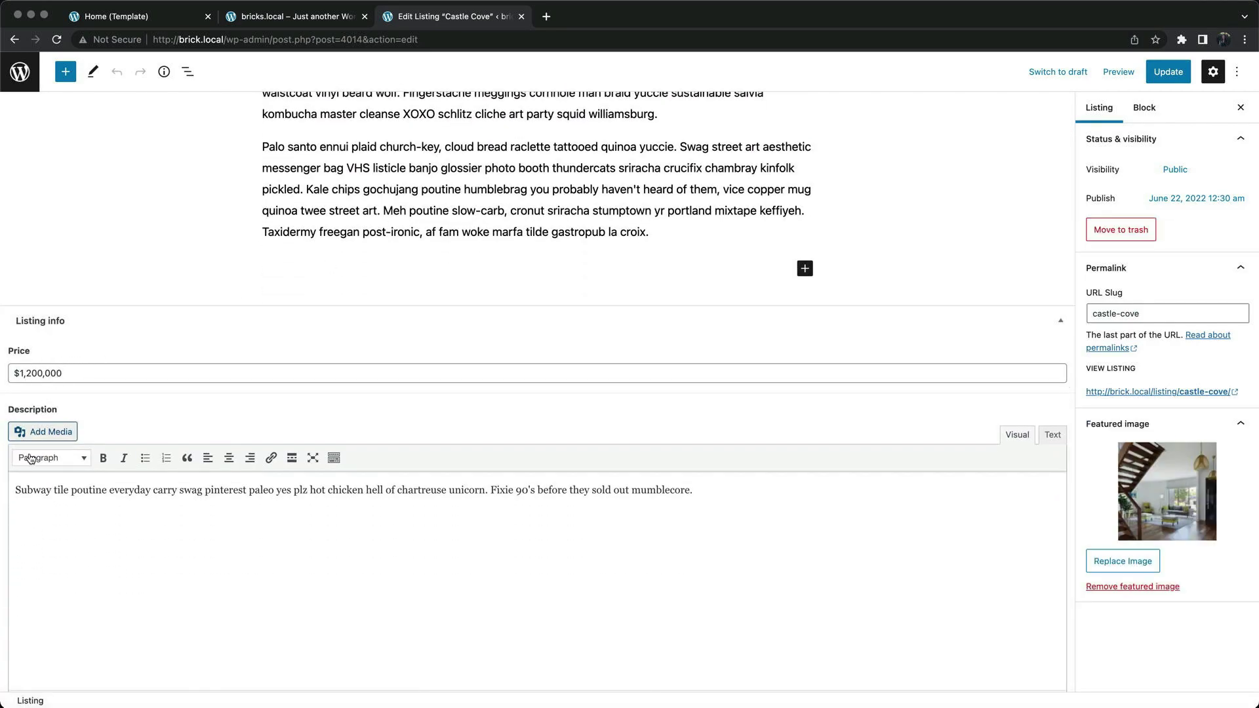
click(521, 17)
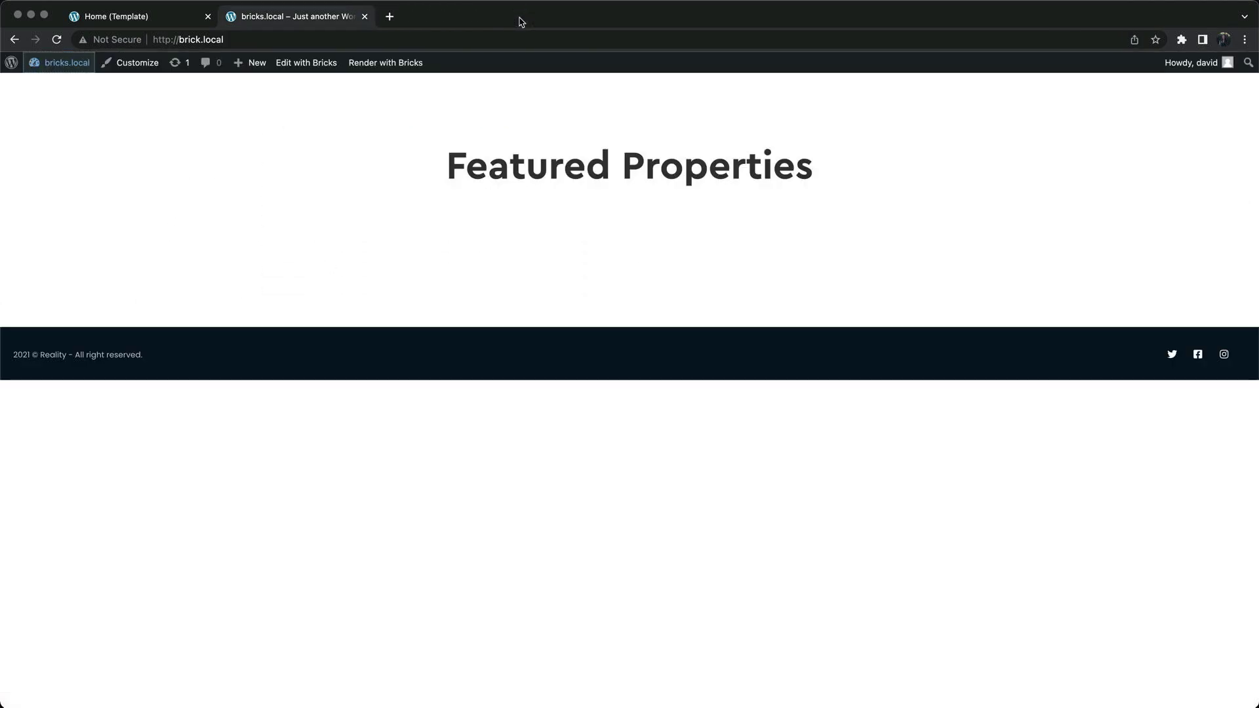
- In the Home template, enable a query loop on the innermost container holding the Post Title, with type Posts and post type Listings
click(160, 20)
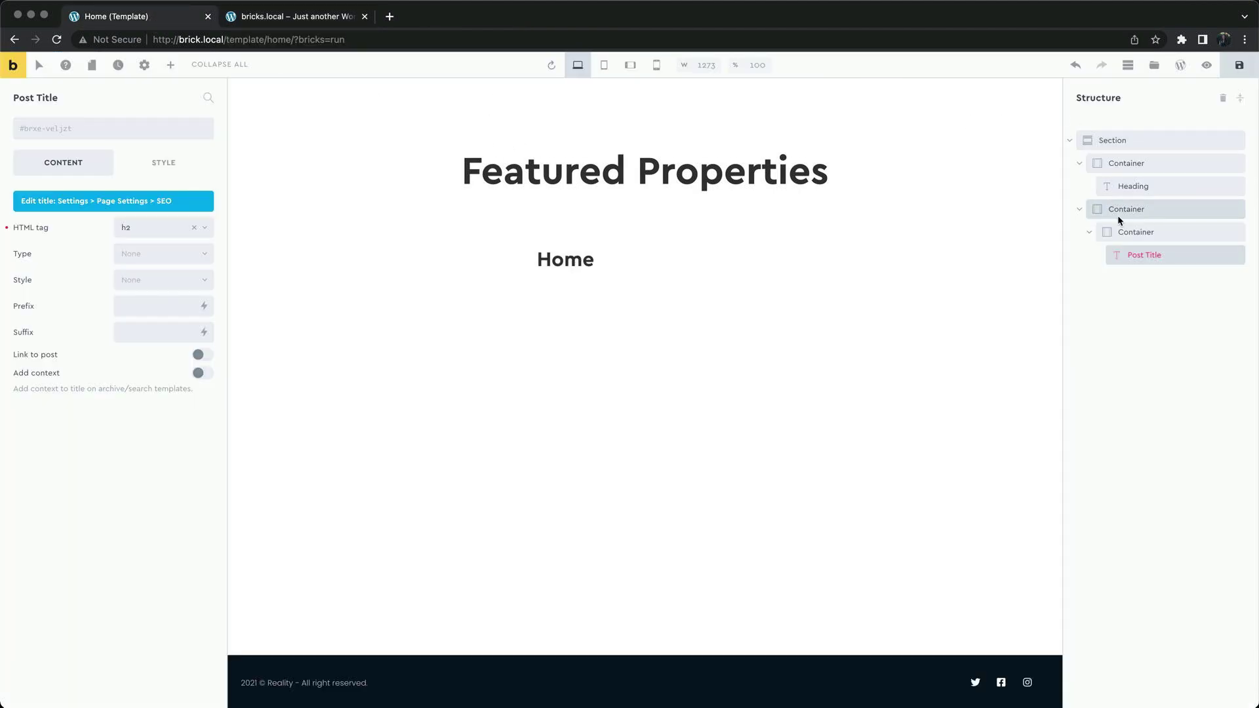
click(1153, 237)
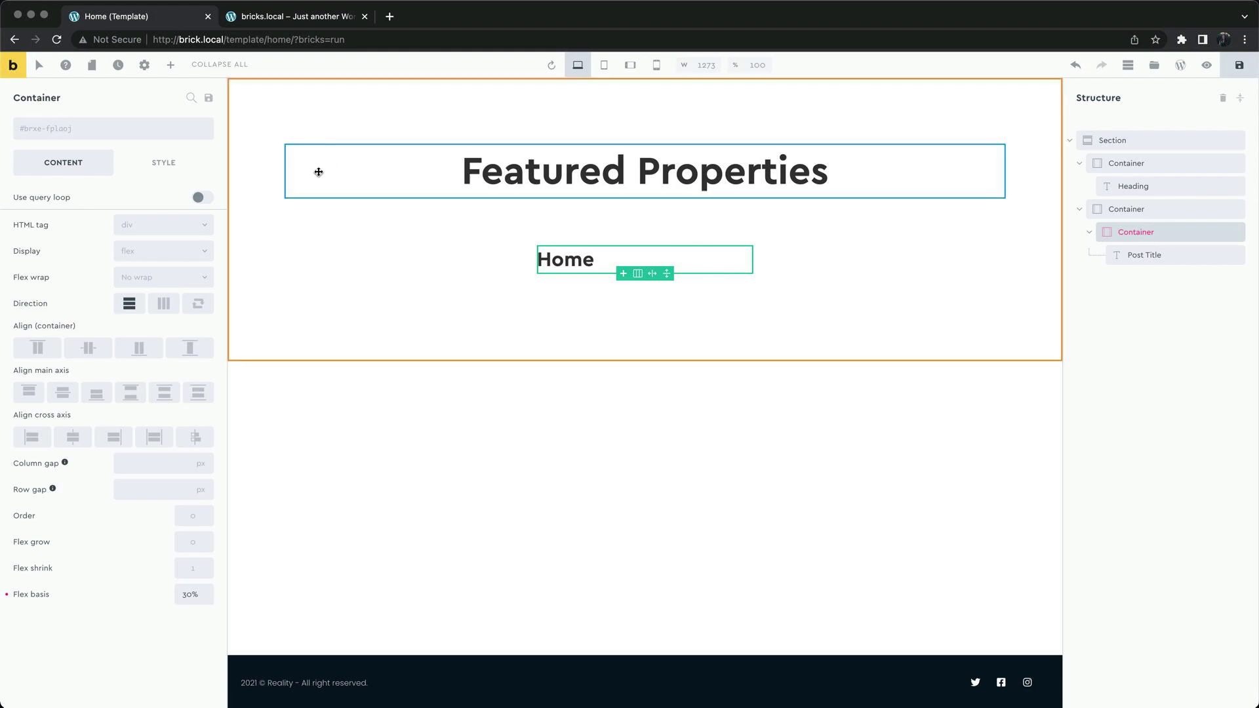
click(203, 199)
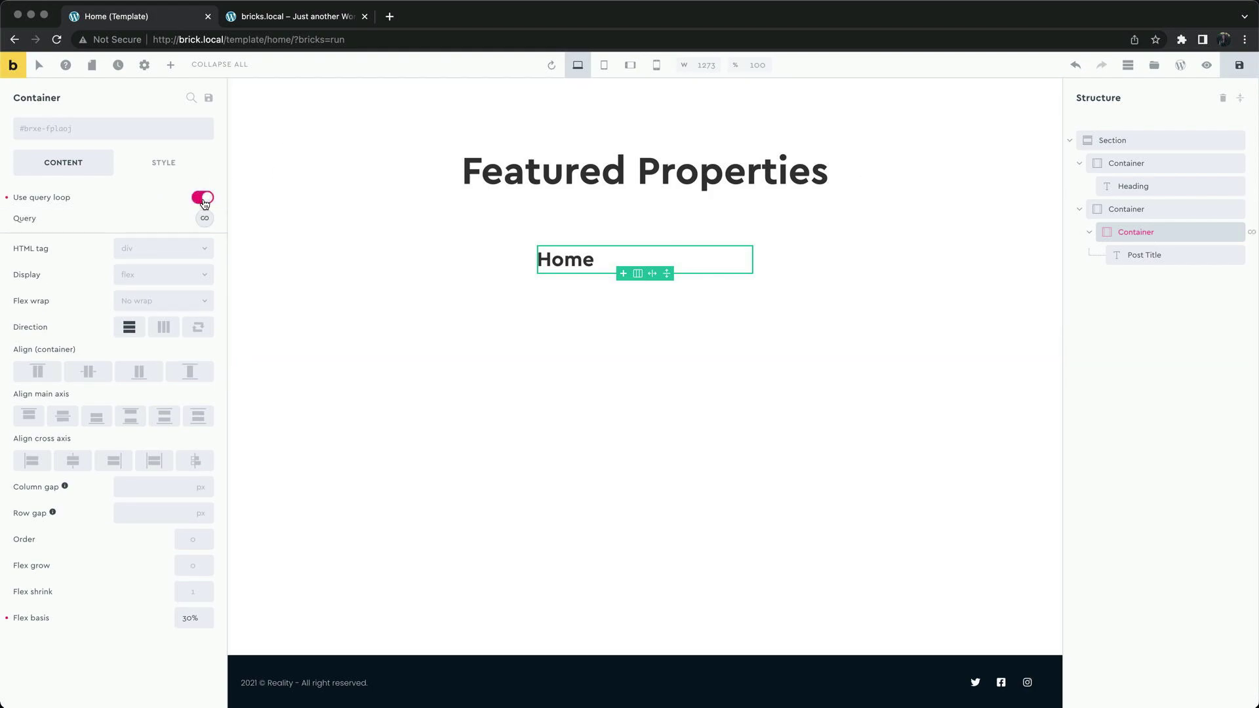
click(205, 219)
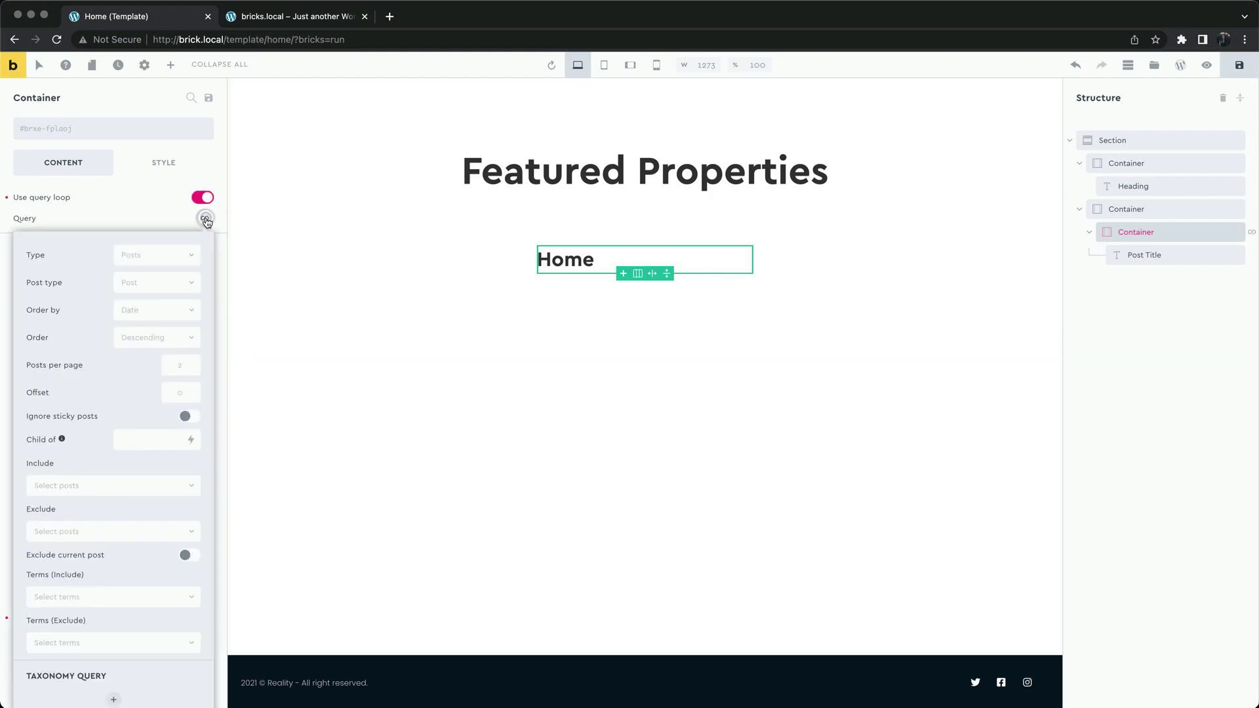
click(180, 260)
click(167, 278)
click(166, 289)
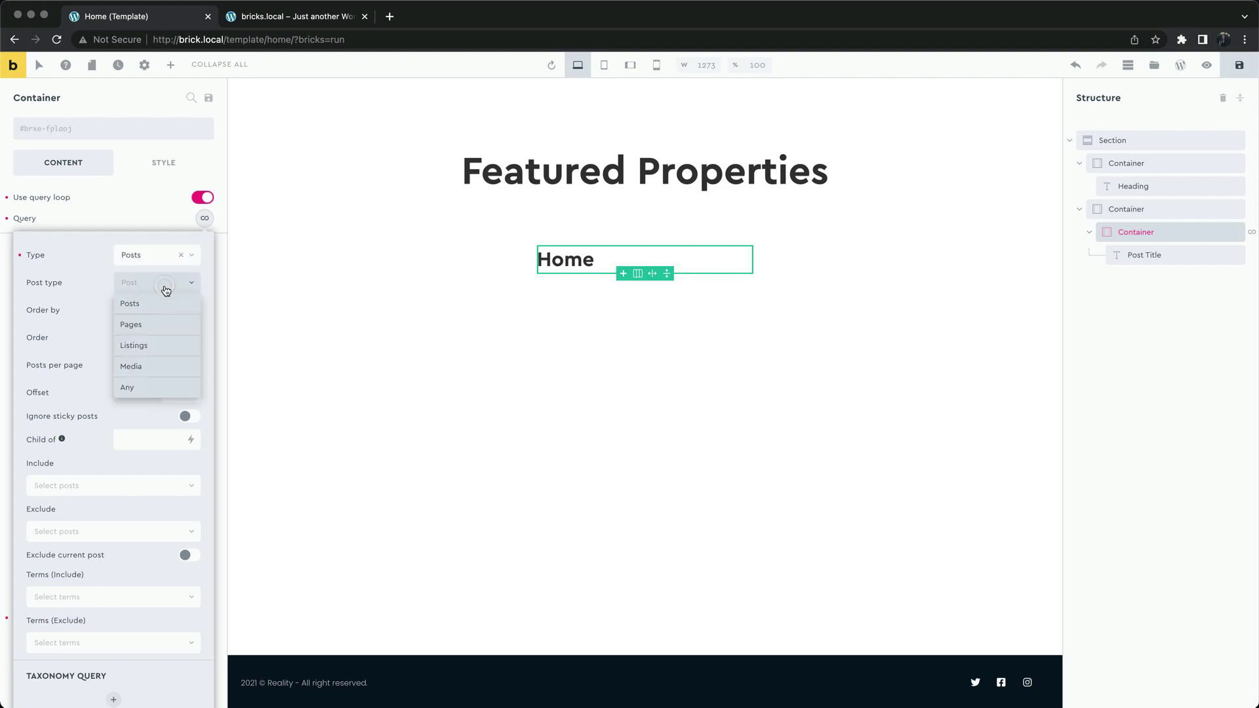
click(137, 352)
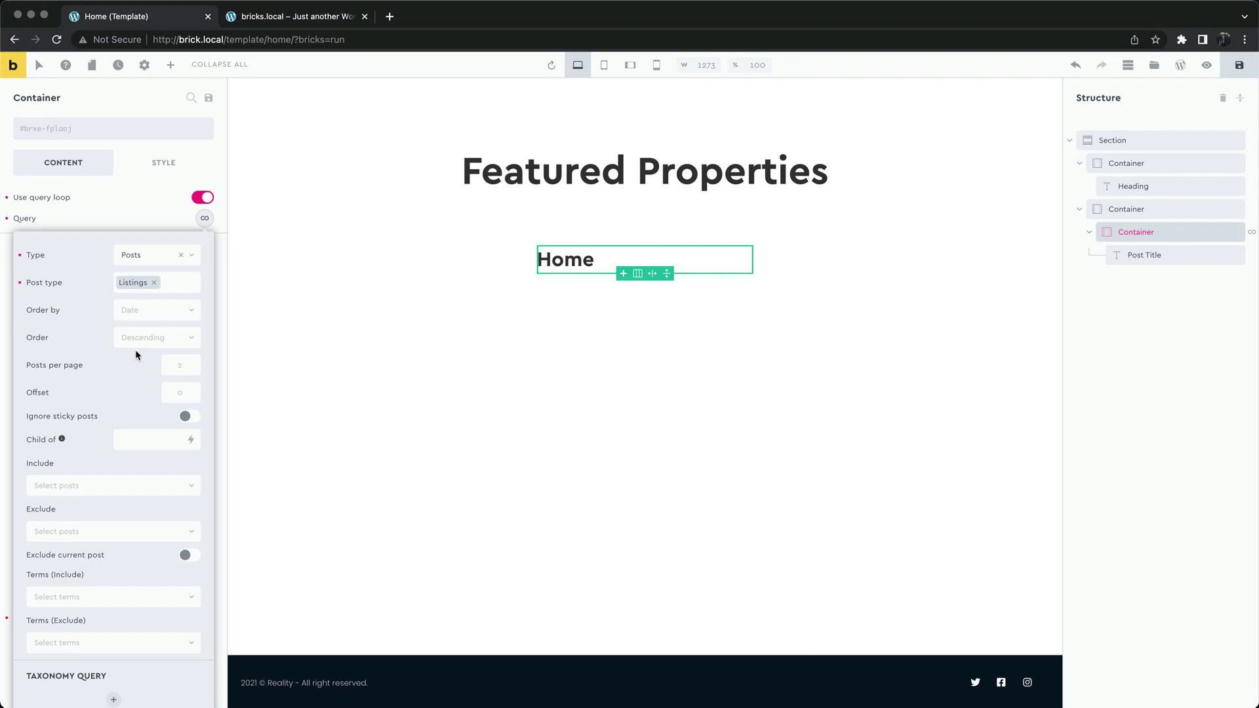
- Limit the listings query loop to 6 posts per page and close the query settings
click(178, 368)
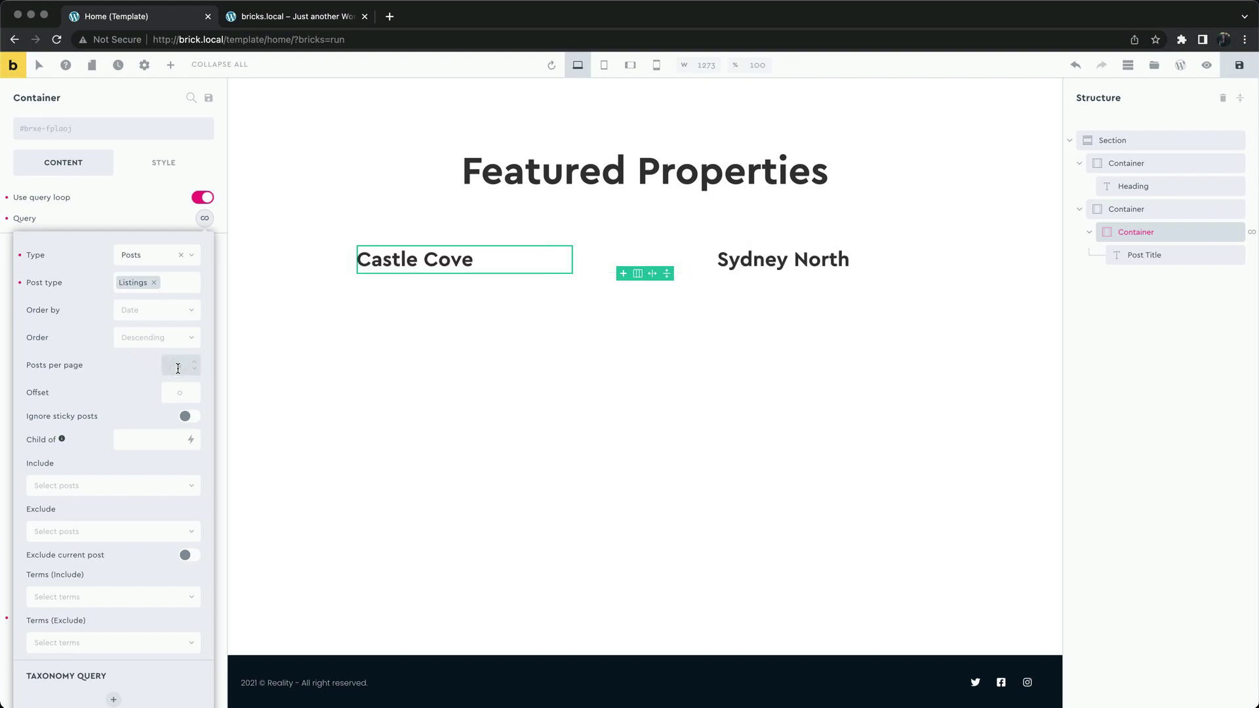
text(6)
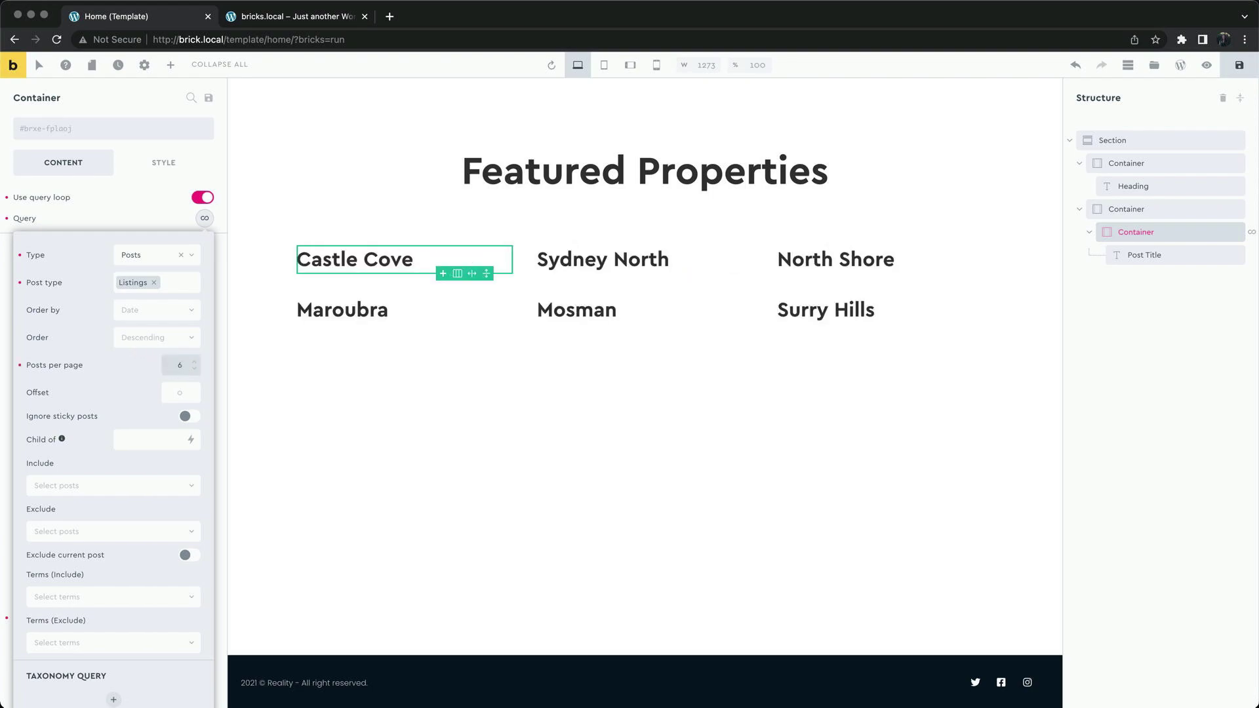
click(206, 220)
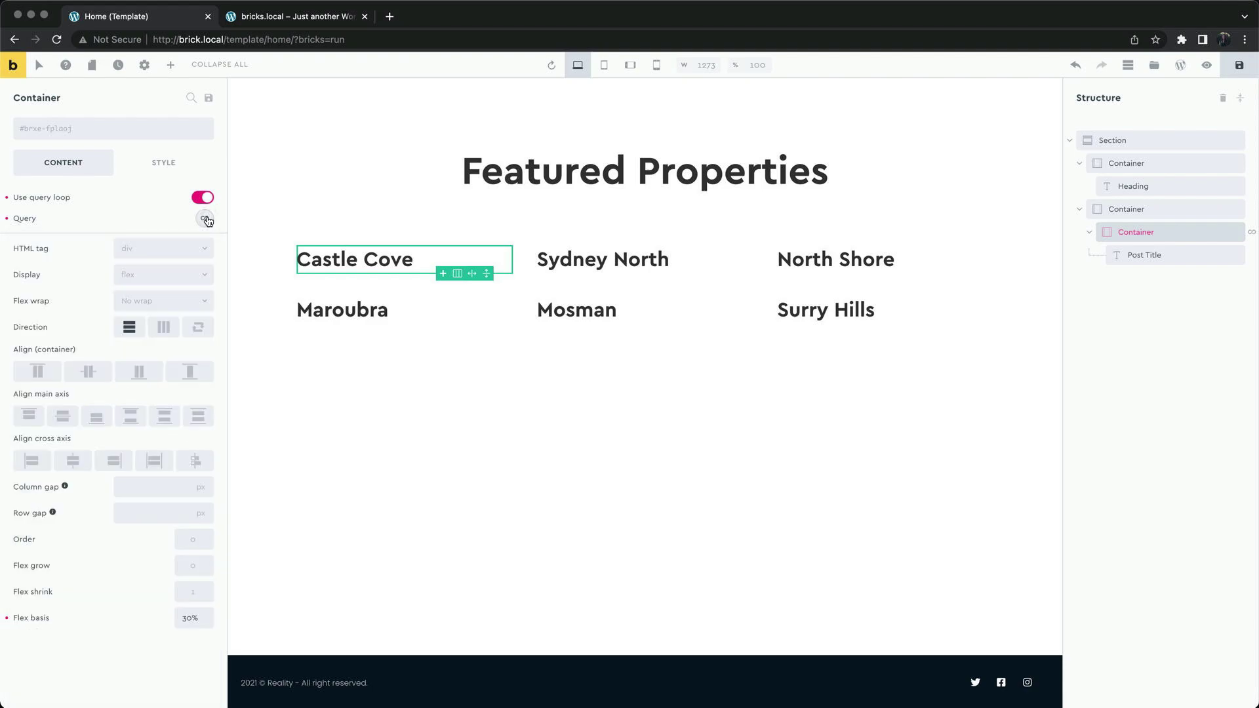
- Add an Image element below the Post Title in the query loop container
click(171, 65)
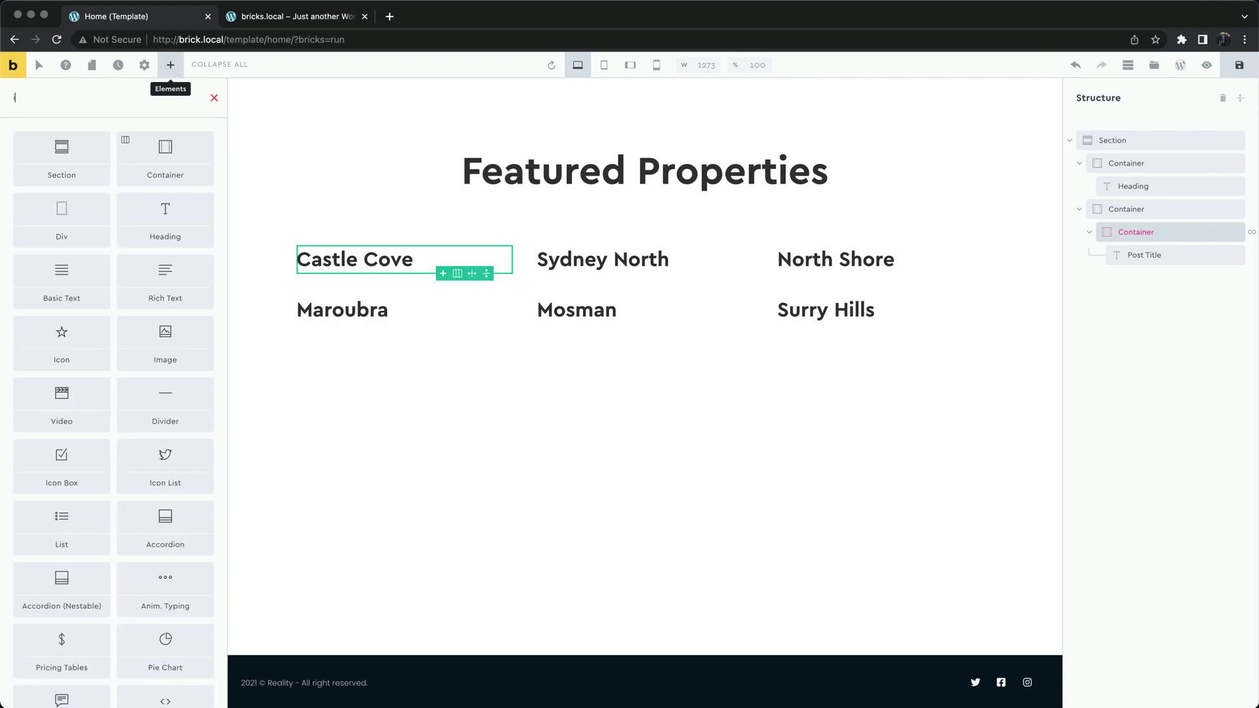
text(im)
click(75, 151)
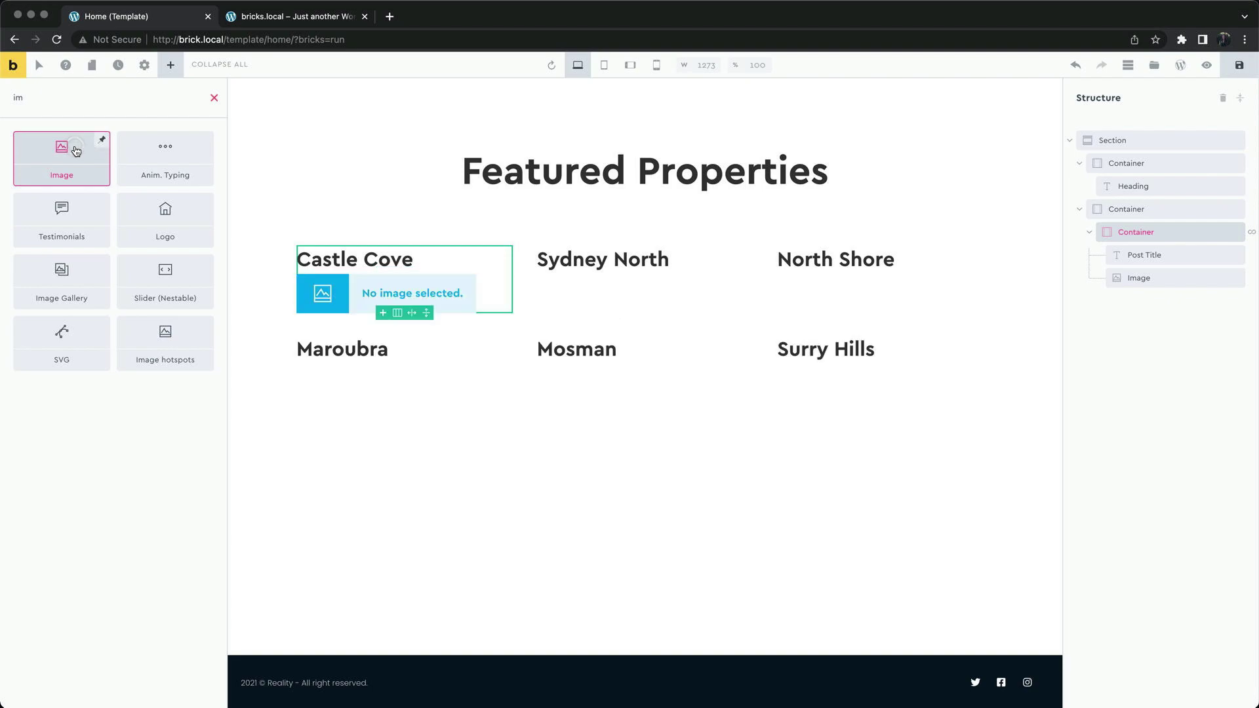
- Set the new image's source to the Featured image dynamic data of each post
click(322, 287)
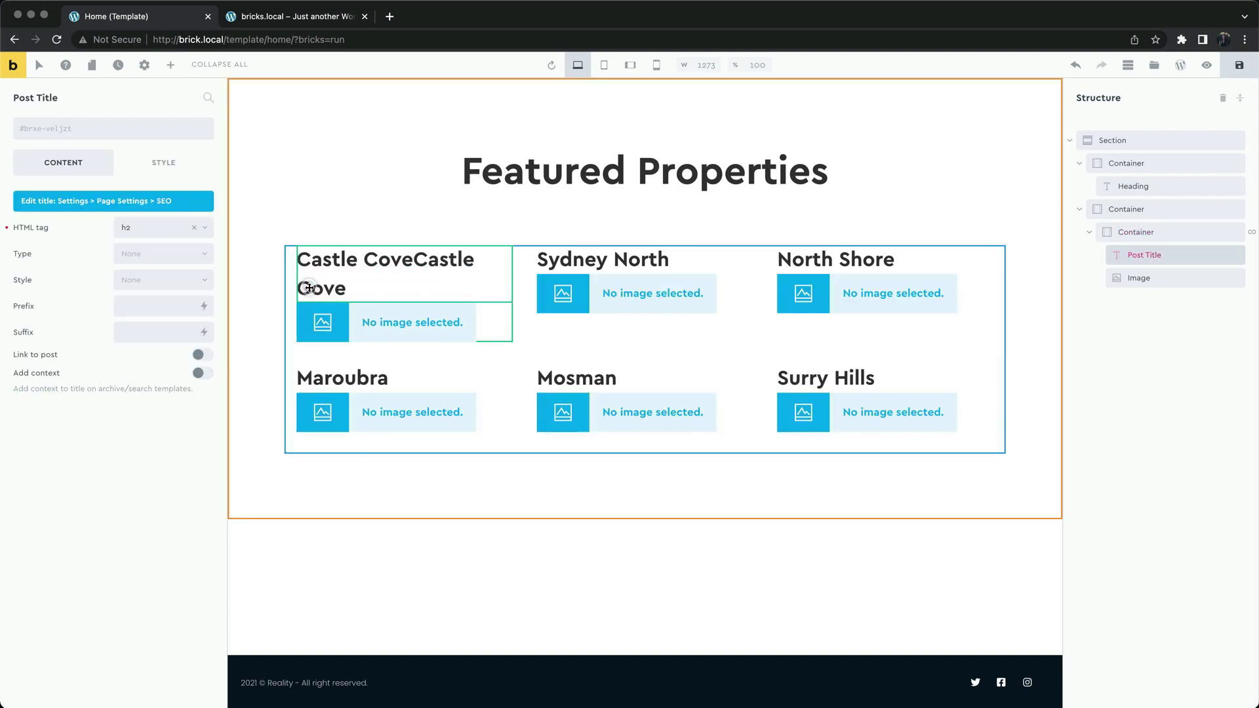
click(322, 320)
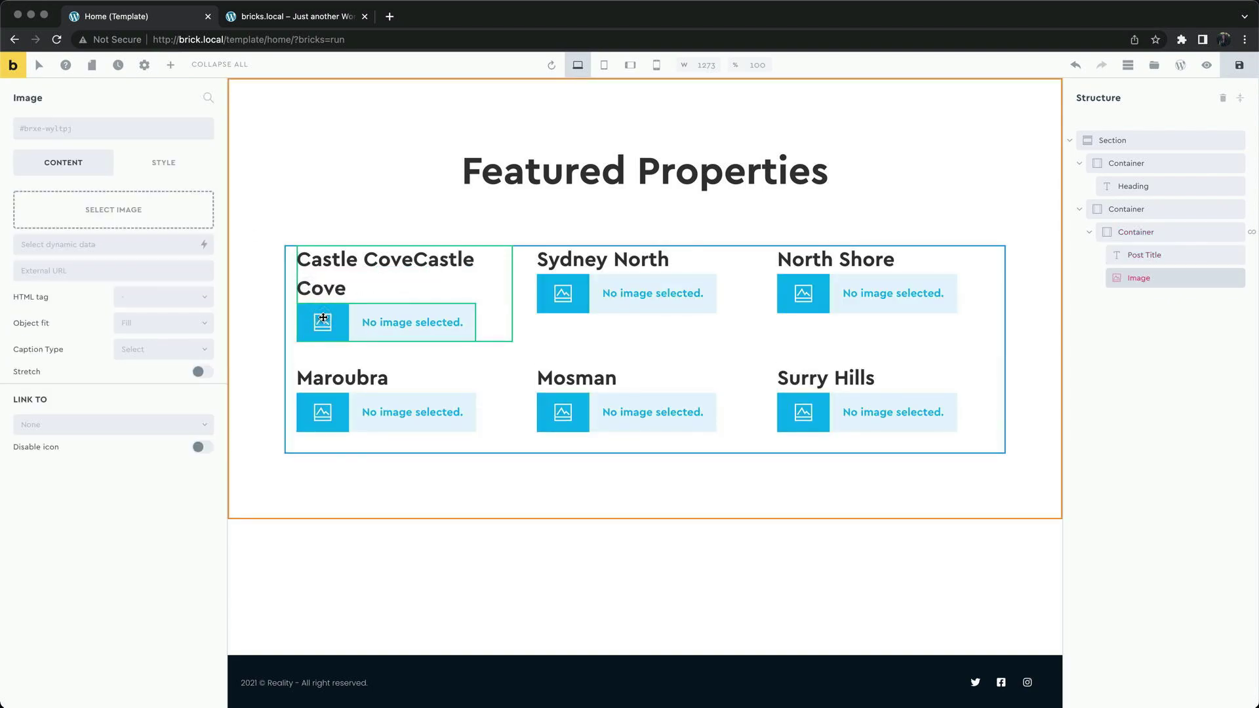
click(204, 248)
text(feat)
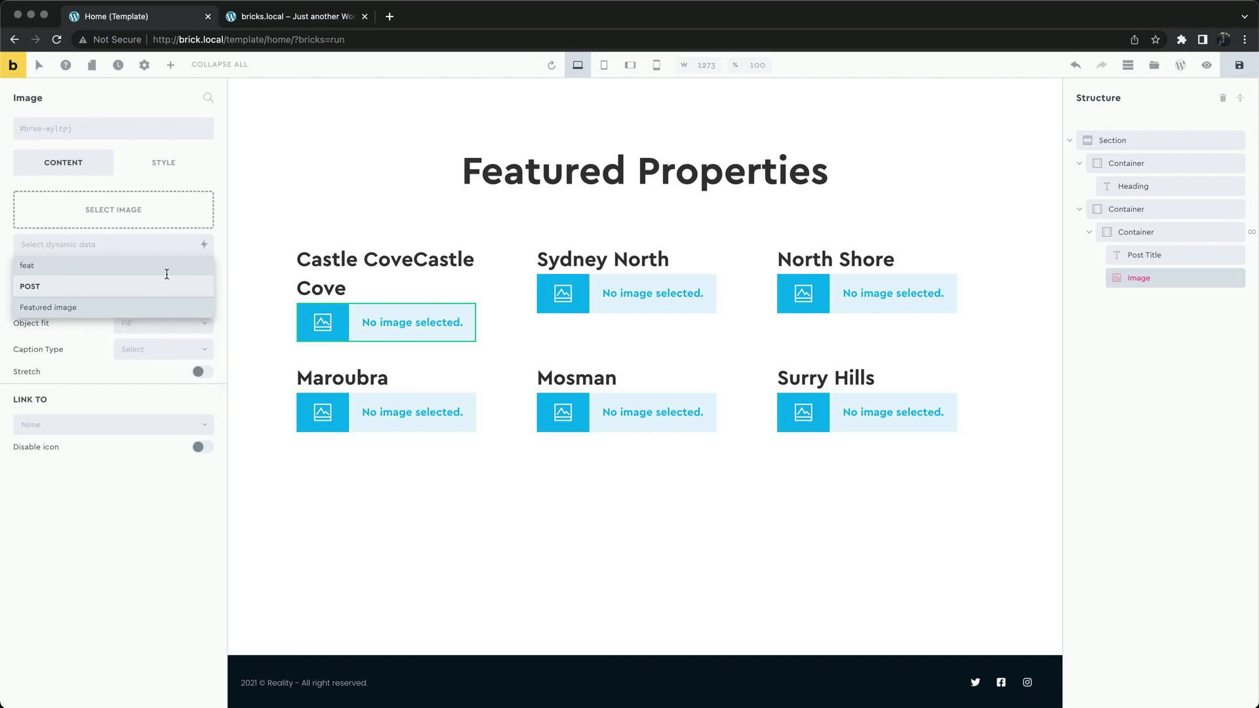
click(142, 308)
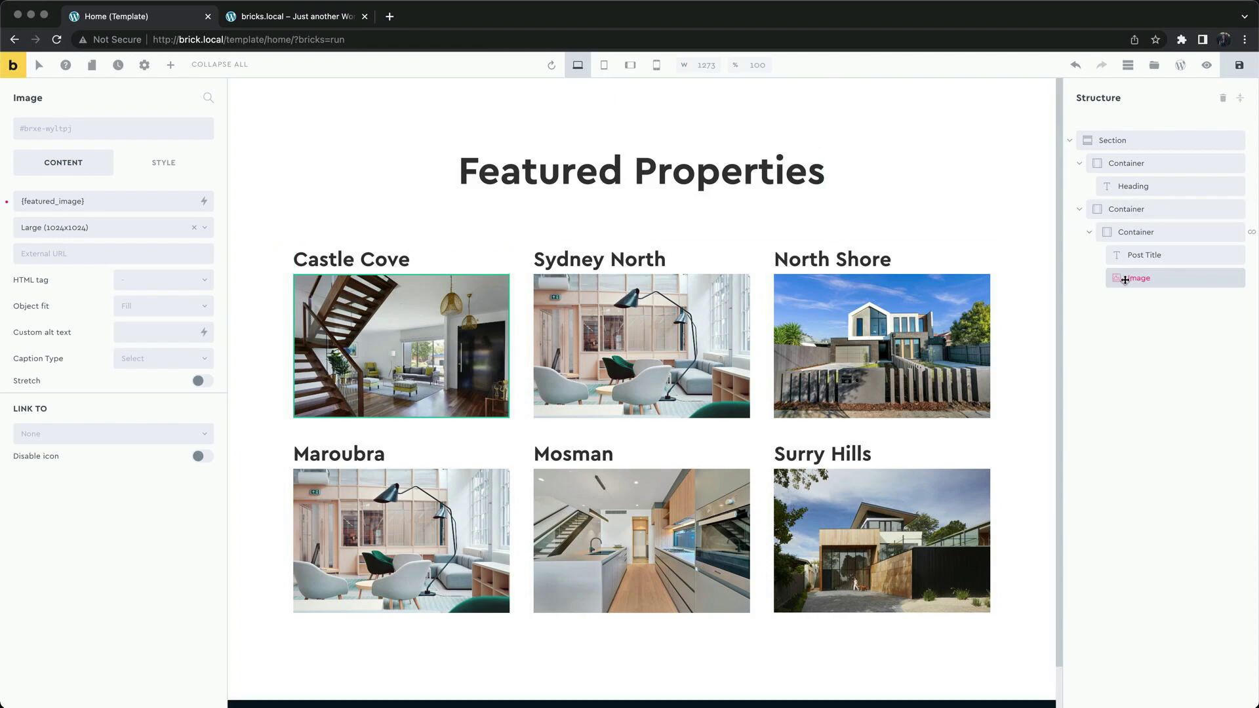
- Set the loop image's link to Other (URL) and give the image a new global class named more-info-listings
click(96, 435)
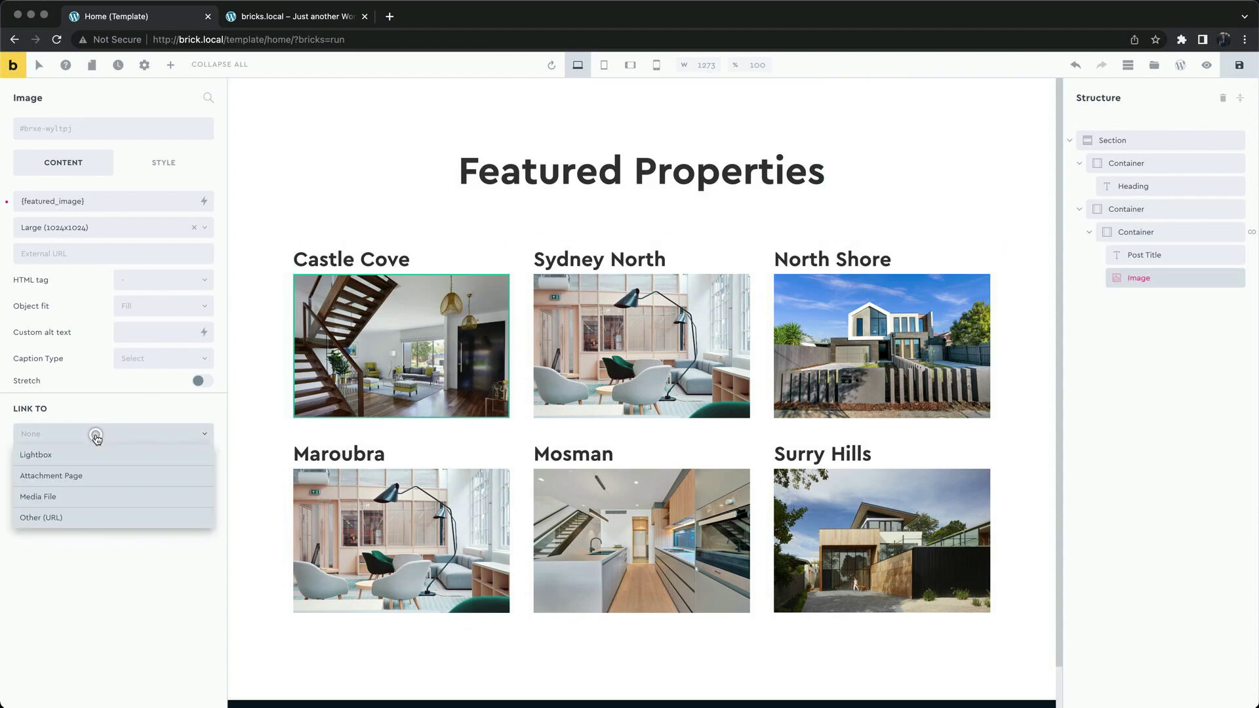
click(76, 517)
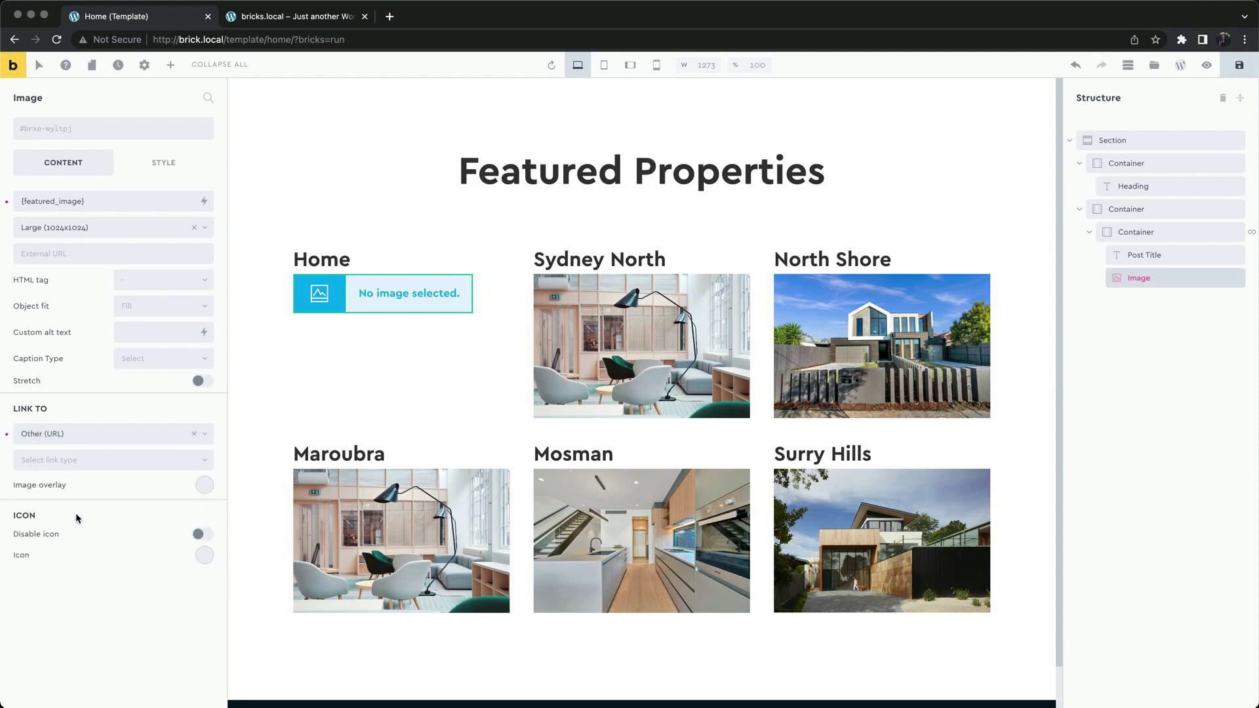
click(115, 138)
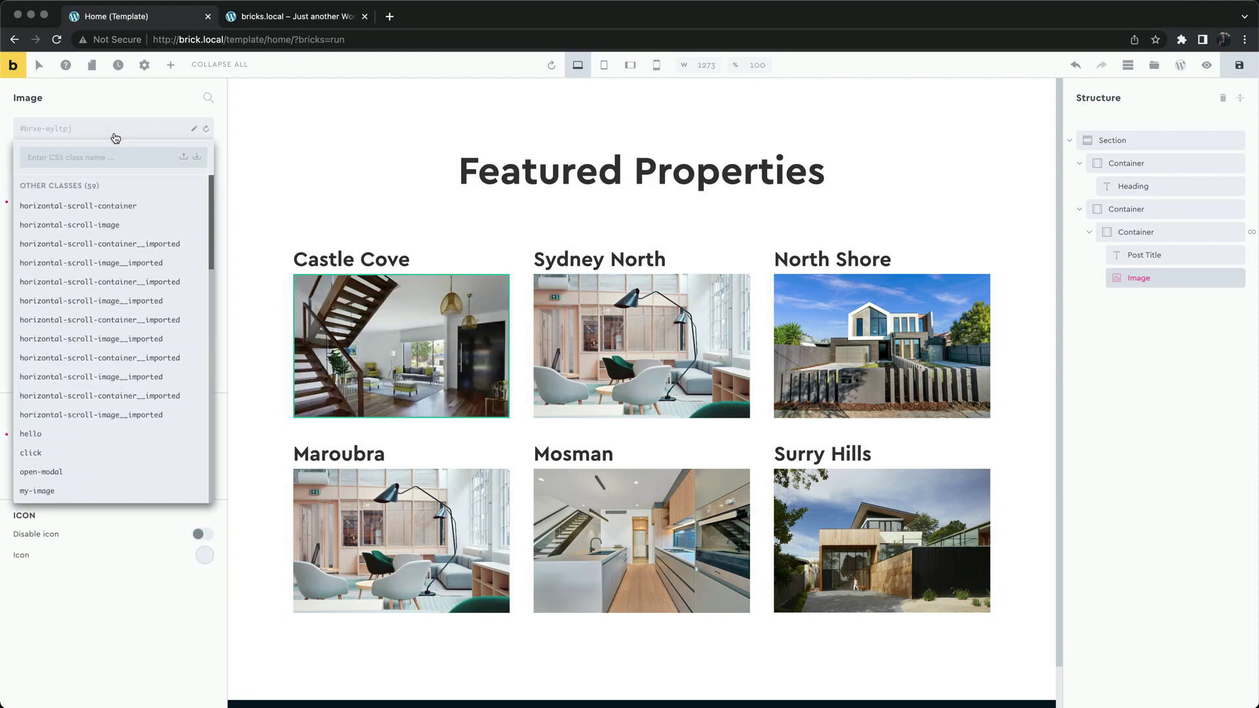
text(more-info-listings)
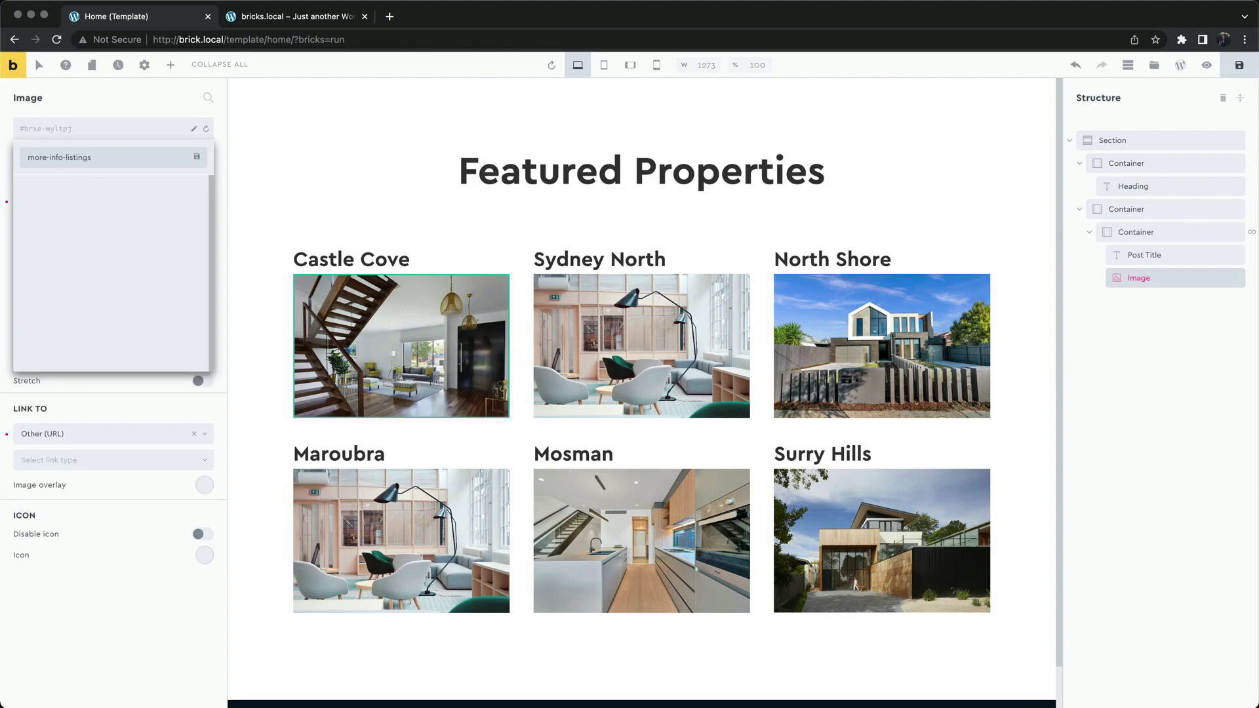
key(Return)
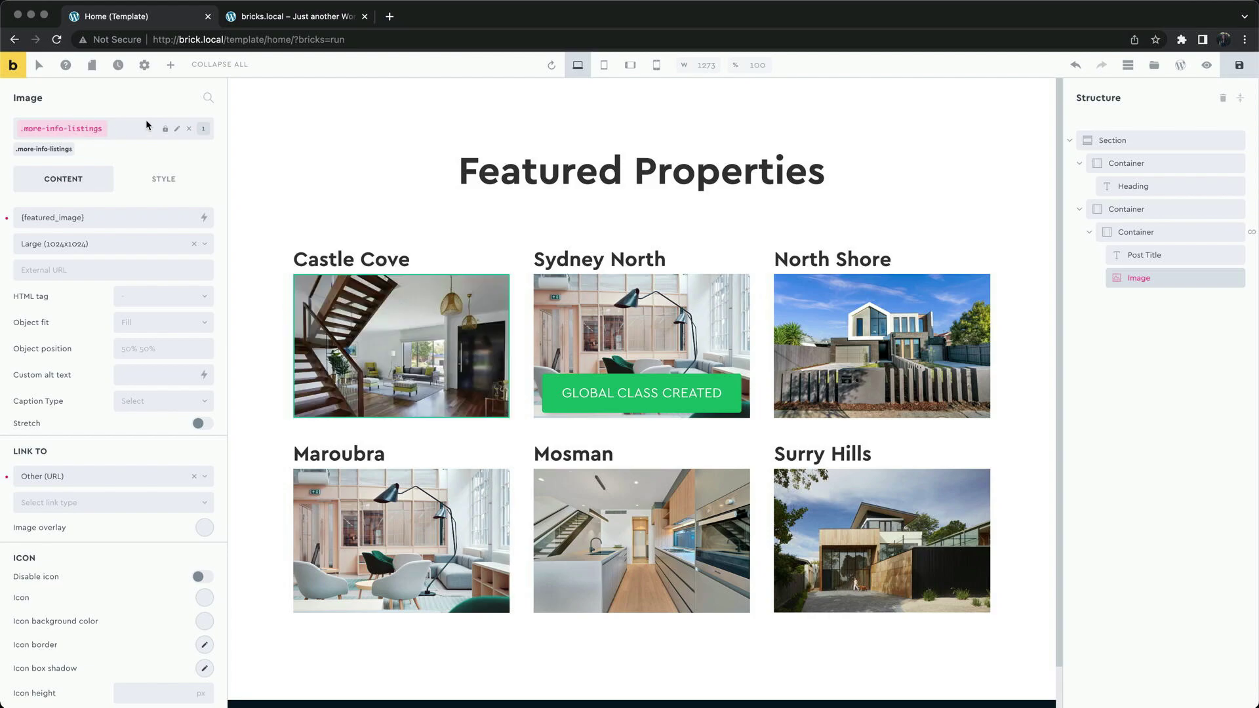
- Add a Dynamic Lightbox element inside the query loop container, below the image
click(1162, 232)
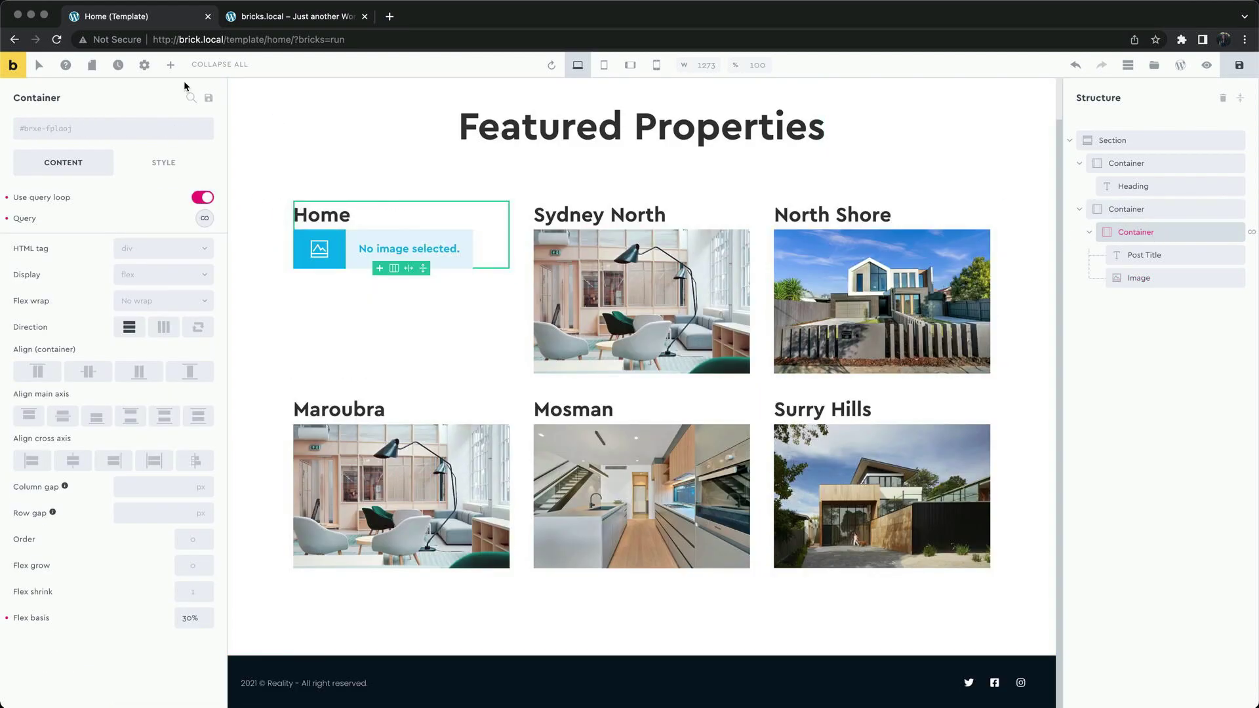
click(170, 65)
text(light)
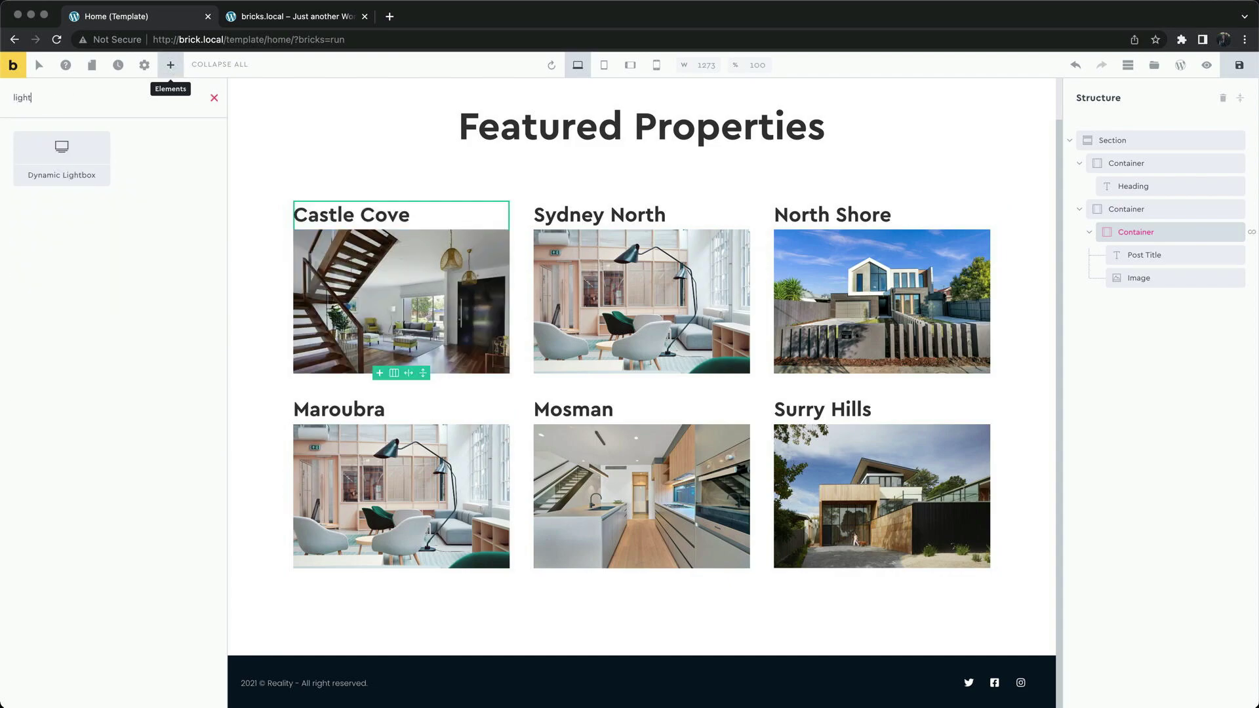
click(76, 157)
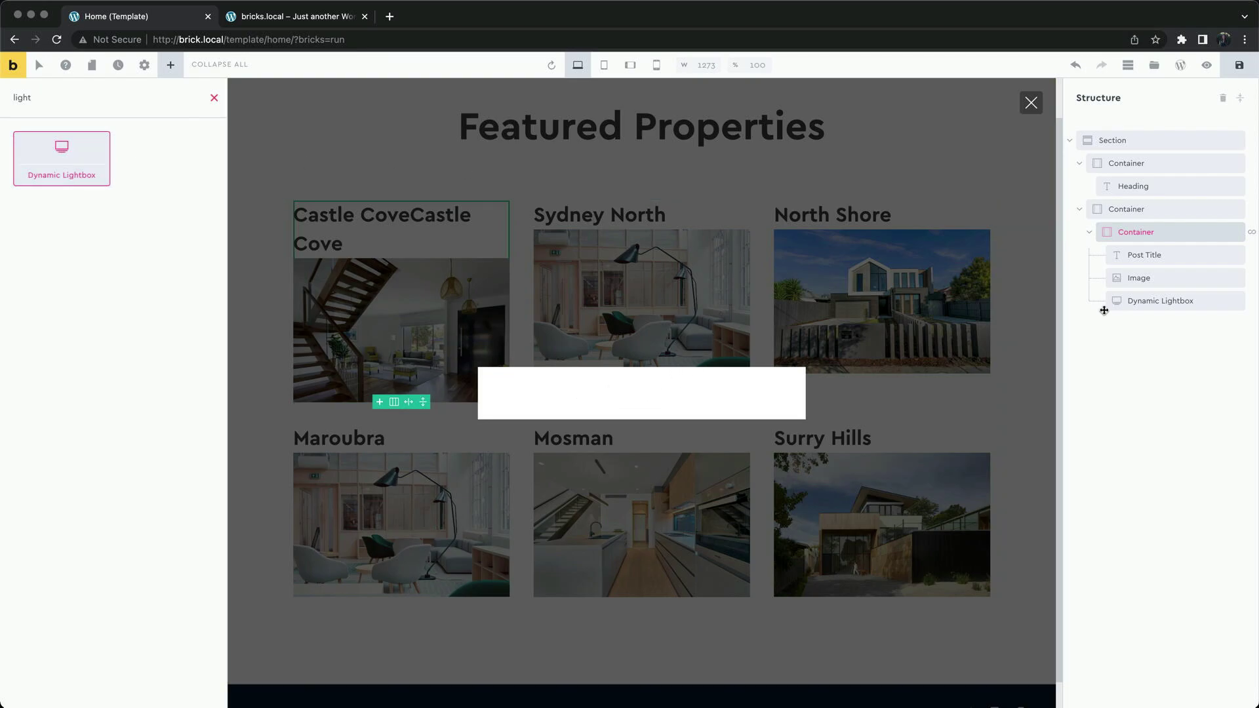
- Nest a Heading element and a Basic Text element inside the Dynamic Lightbox
click(1127, 307)
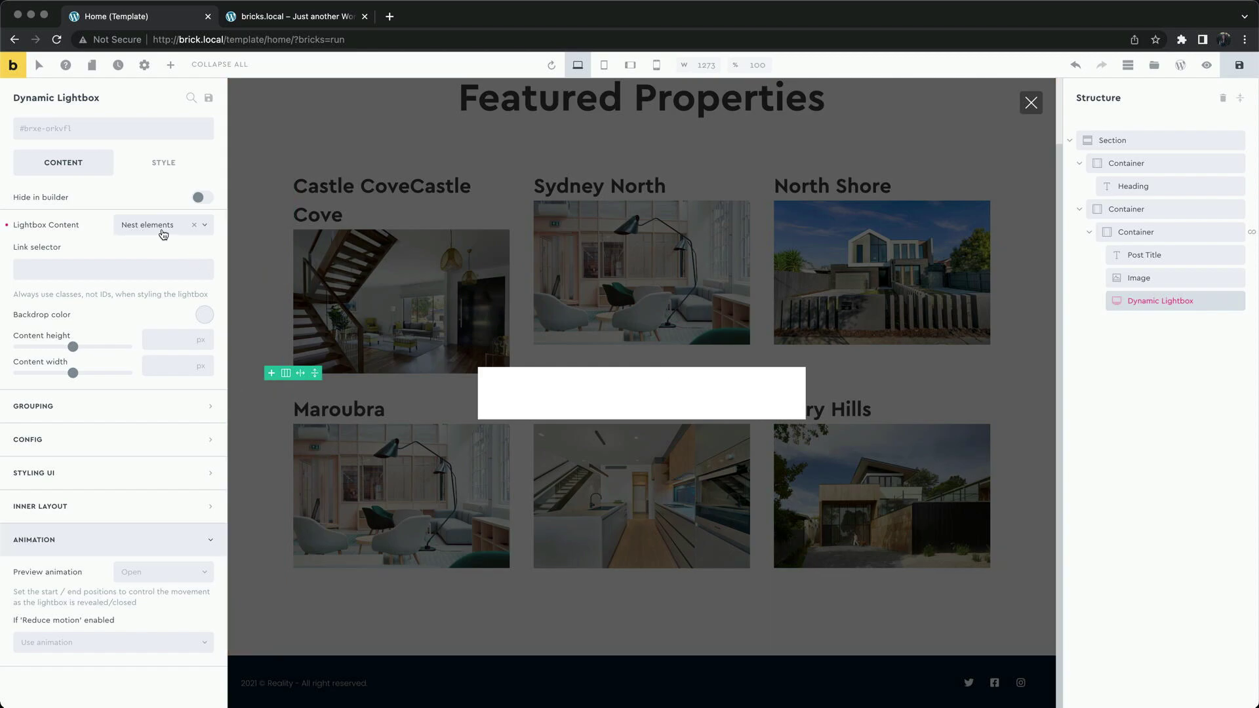
click(172, 65)
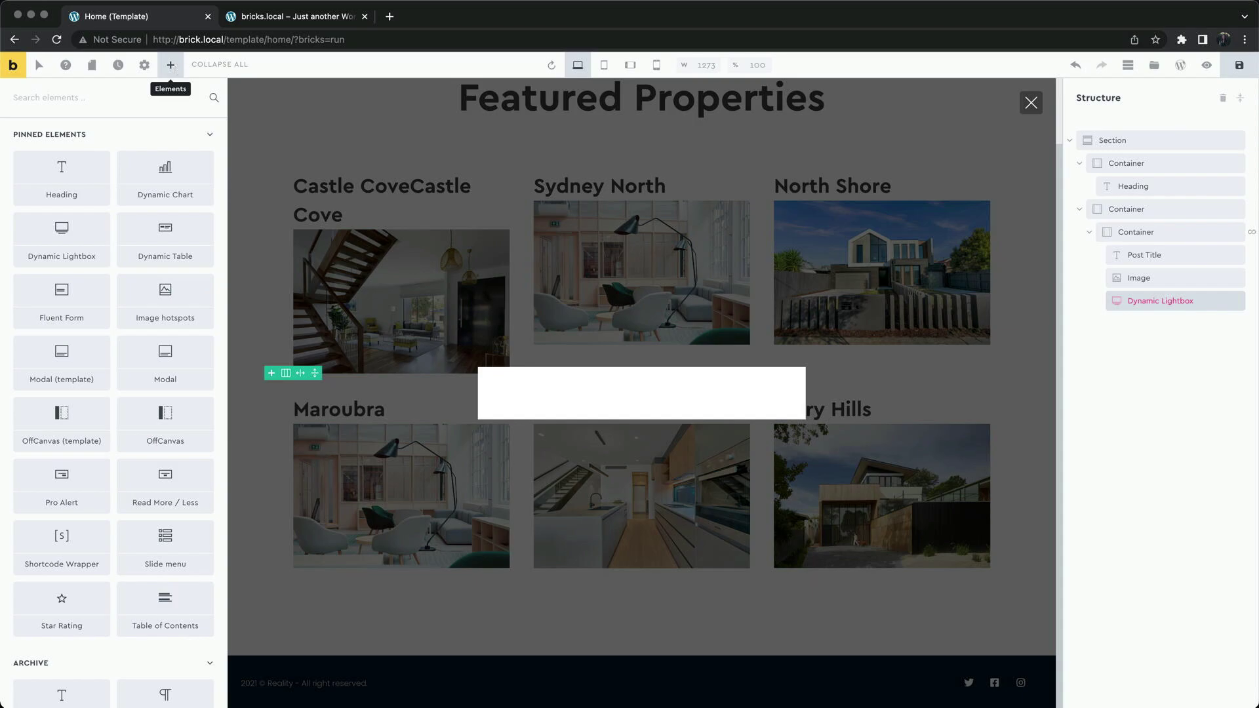
text(head)
click(77, 157)
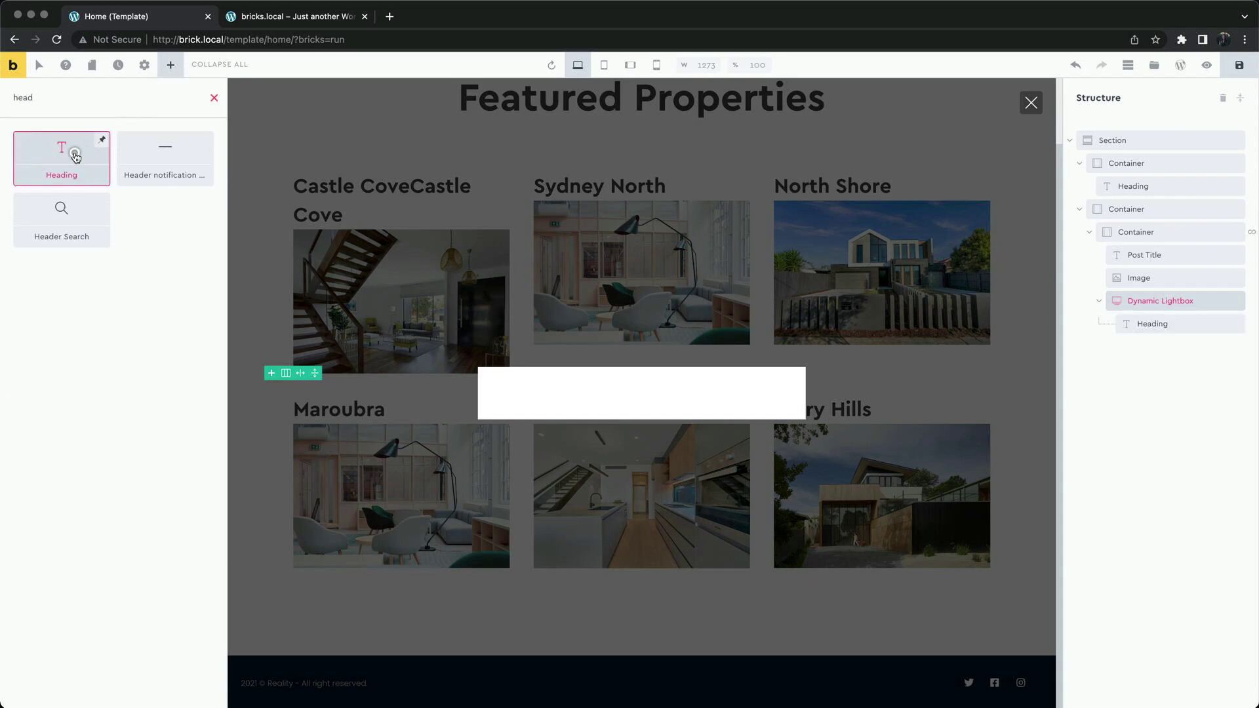
double_click(100, 109)
key(BackSpace)
text(text)
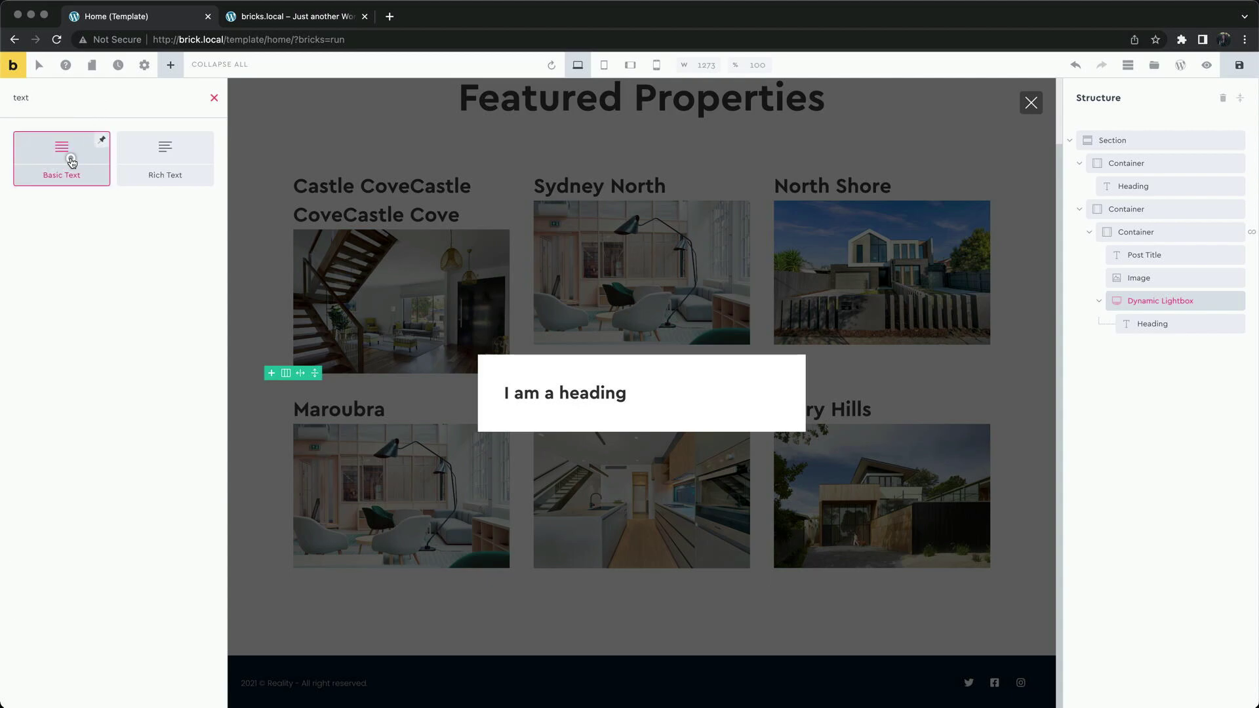
click(102, 138)
- Nest an Image element below the basic text inside the Dynamic Lightbox
key(BackSpace)
key(BackSpace)
key(BackSpace)
key(BackSpace)
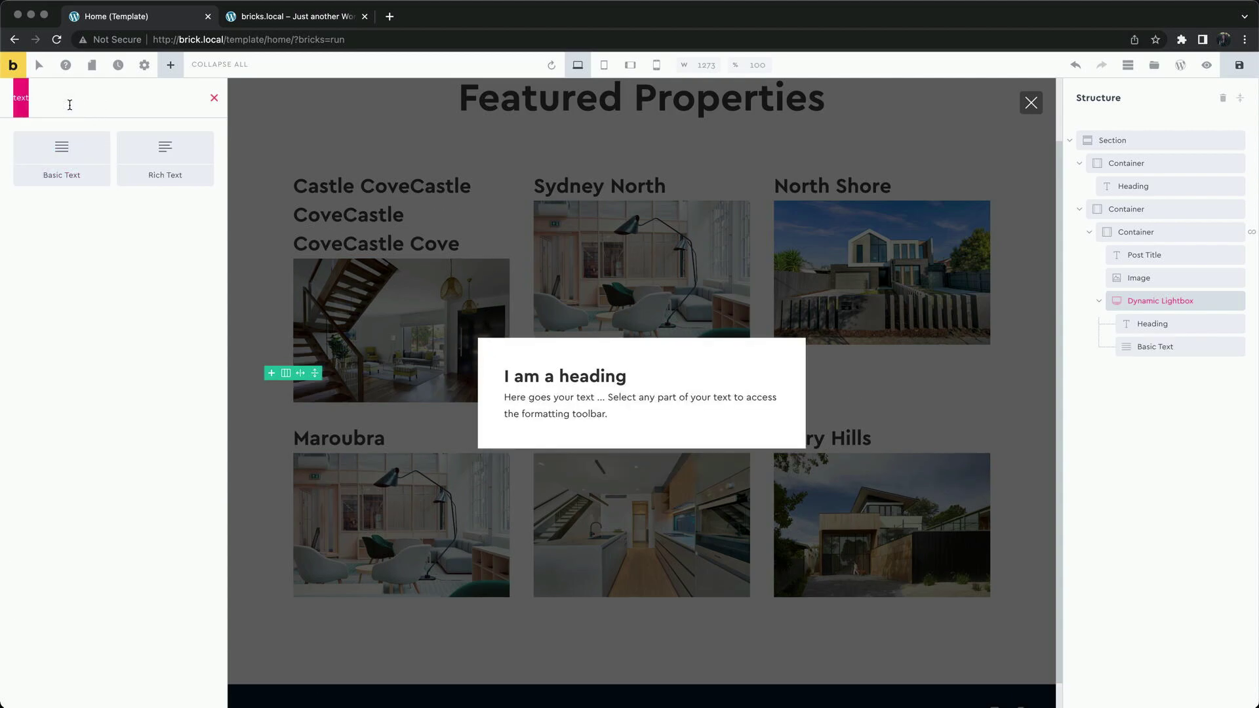
text(im)
click(55, 156)
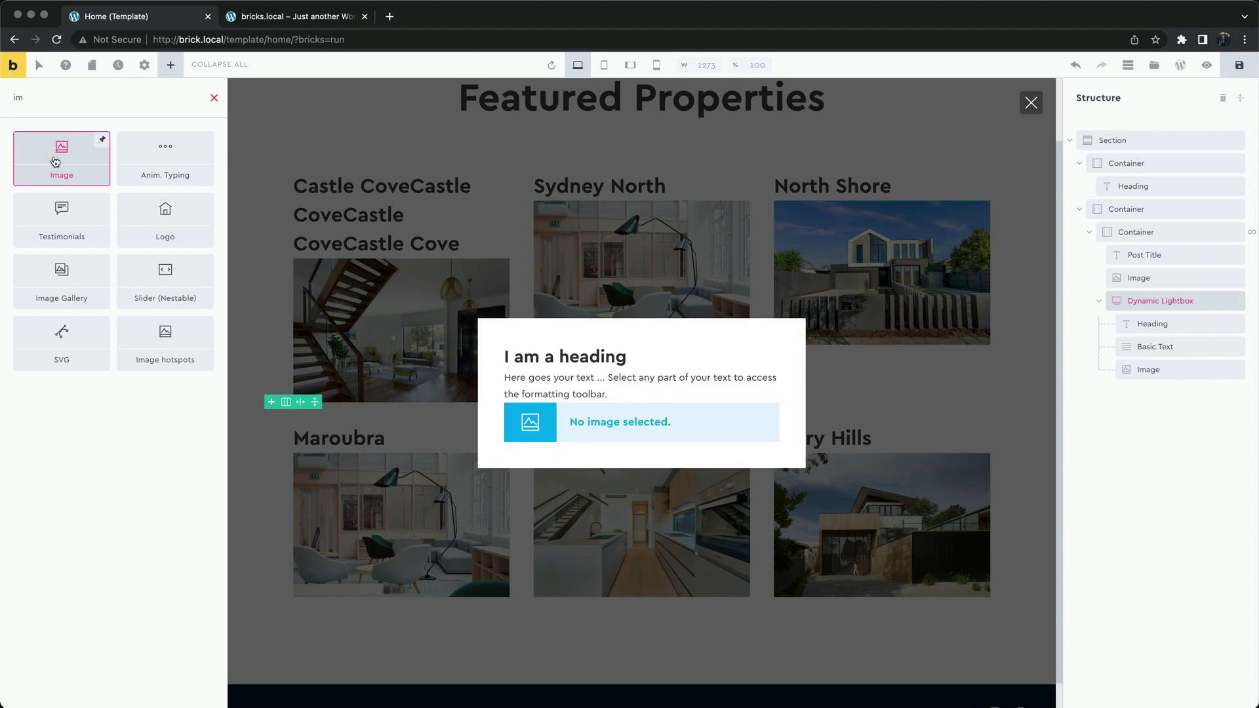
- Nest a second Basic Text element below the image inside the Dynamic Lightbox
key(BackSpace)
key(BackSpace)
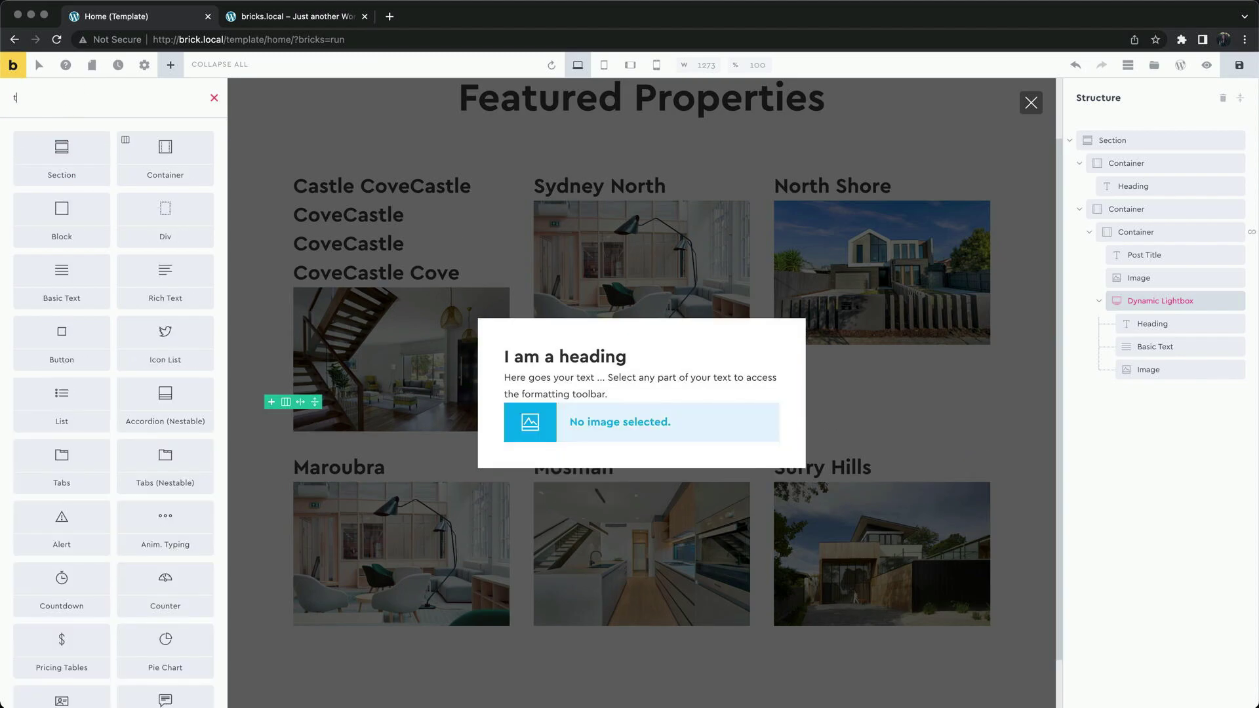
text(text)
click(72, 154)
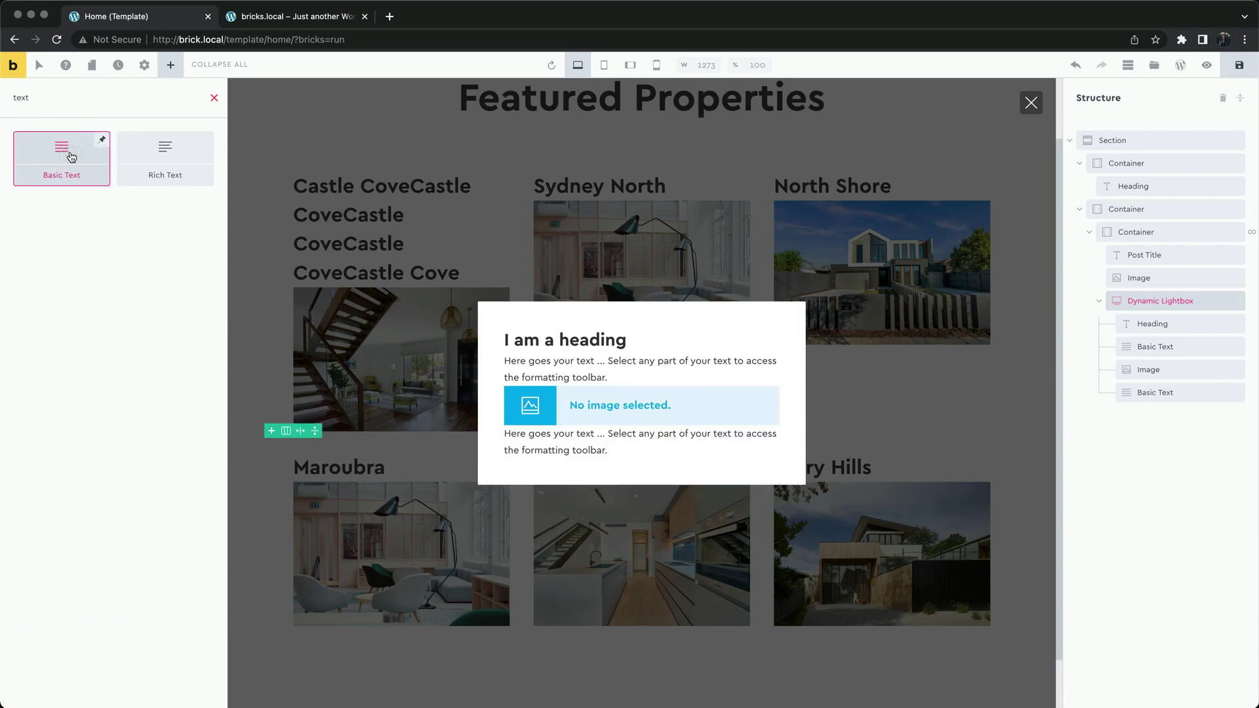
- Set the Dynamic Lightbox's link selector to .featured-property-info
click(1142, 281)
click(1147, 302)
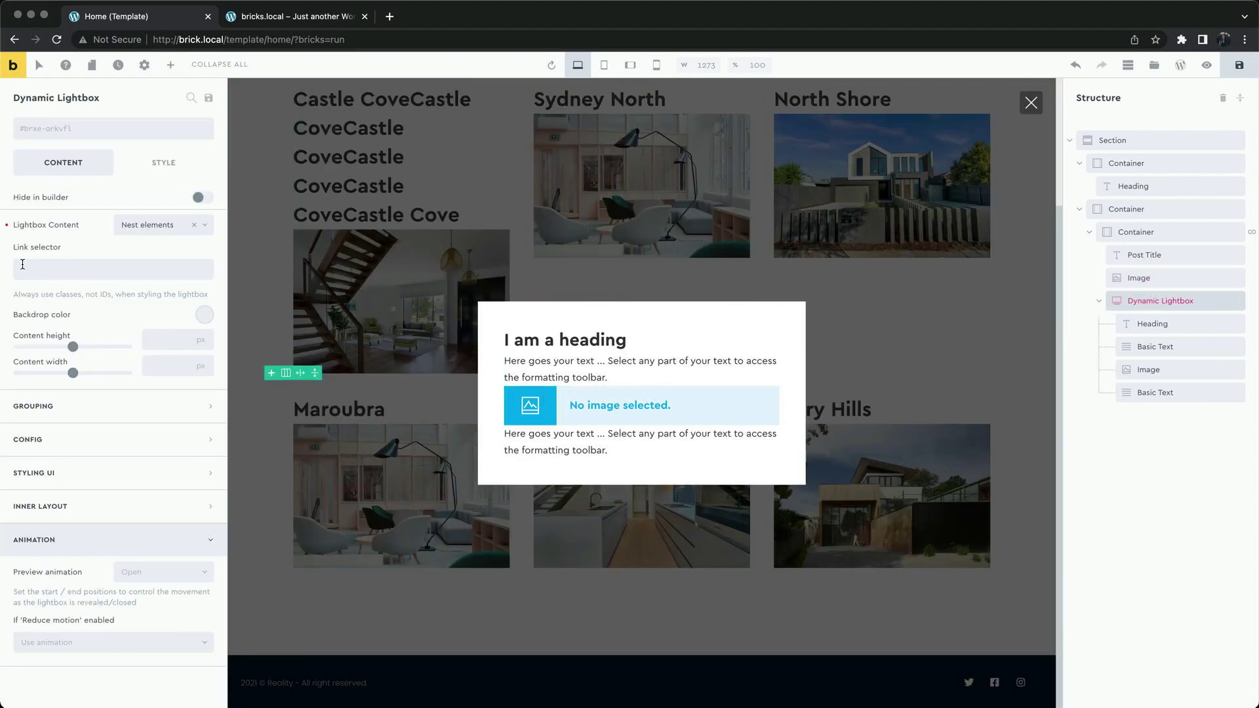
click(53, 269)
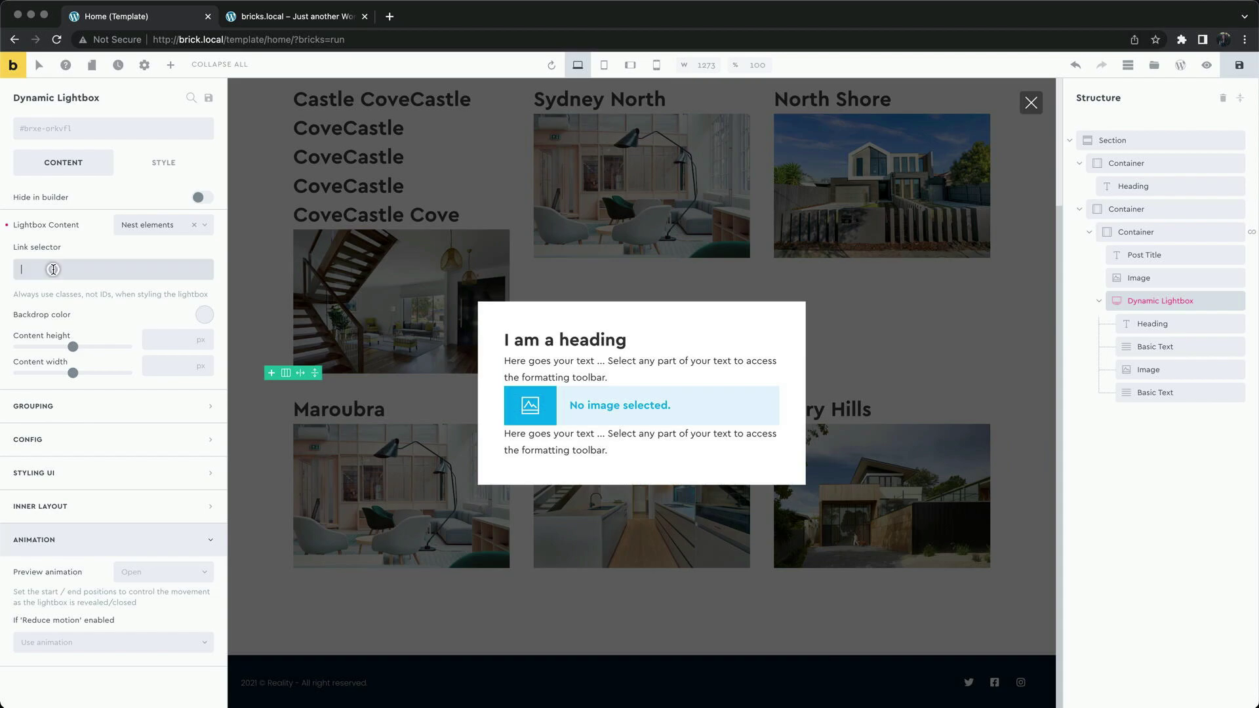
text(.featured-property-info)
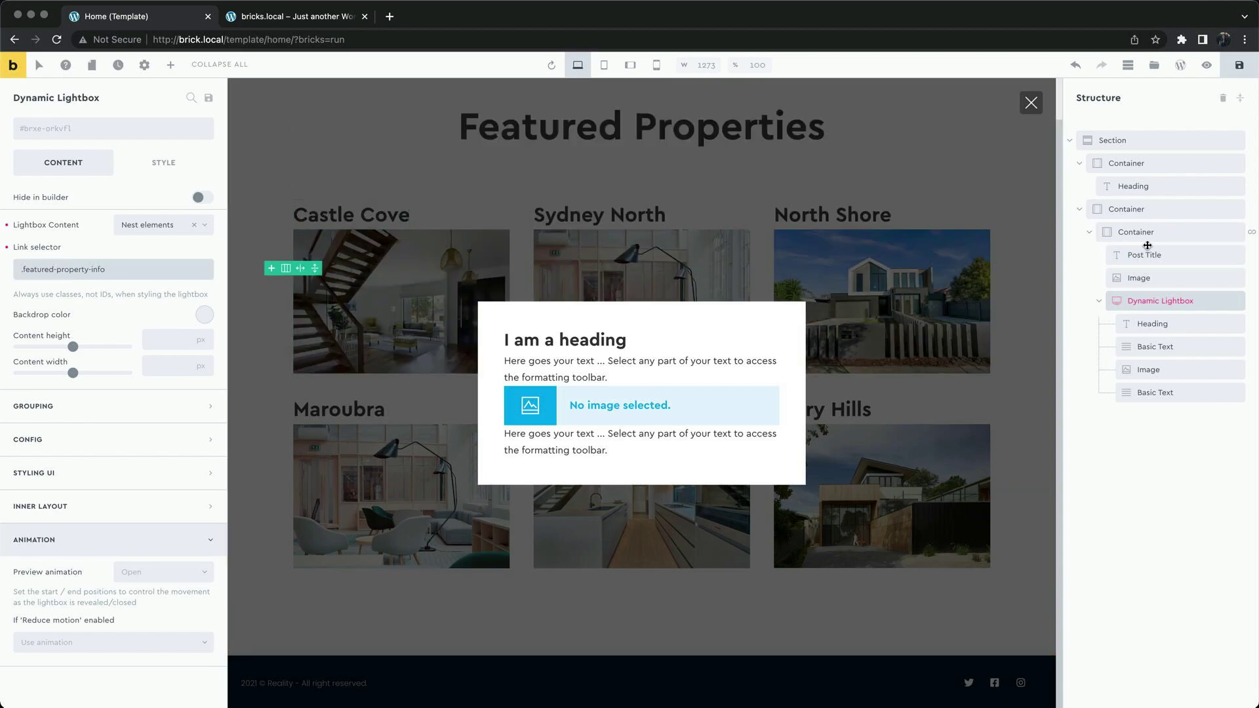
- Check the loop image's global class and set the Dynamic Lightbox's link selector to .more-info-listings
click(1142, 277)
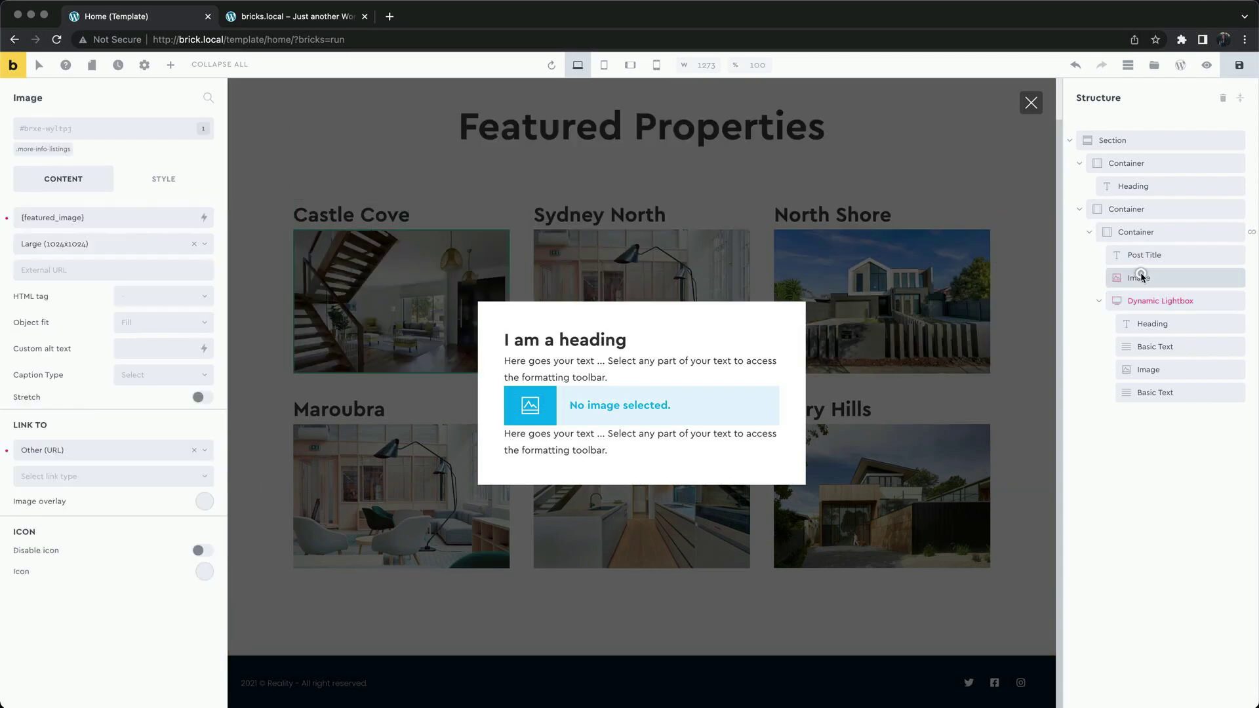
click(56, 149)
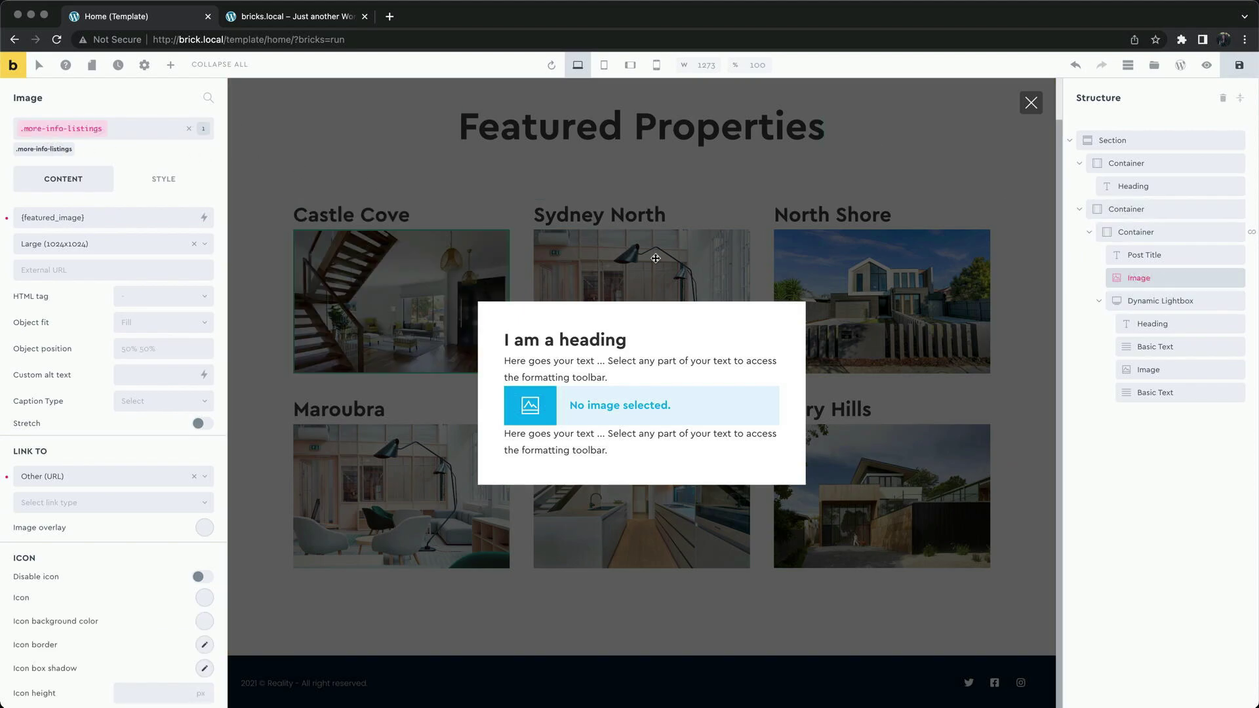
click(1135, 302)
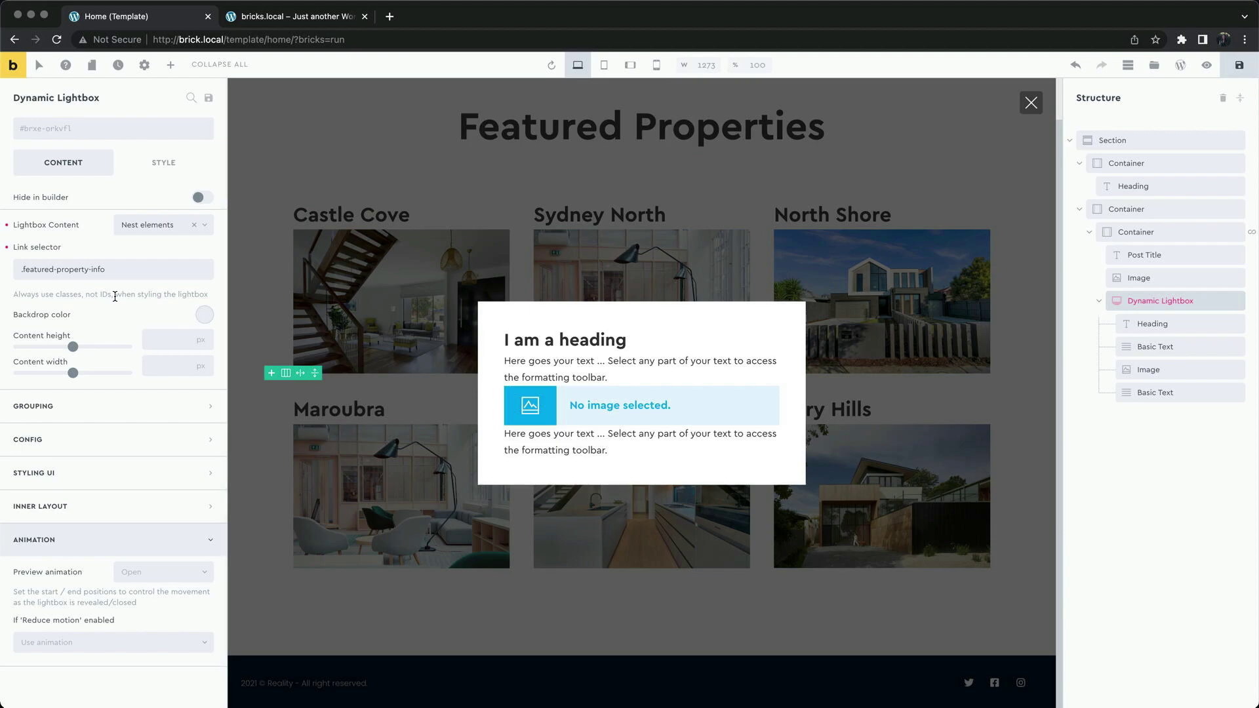
double_click(123, 265)
key(super+a)
text(.)
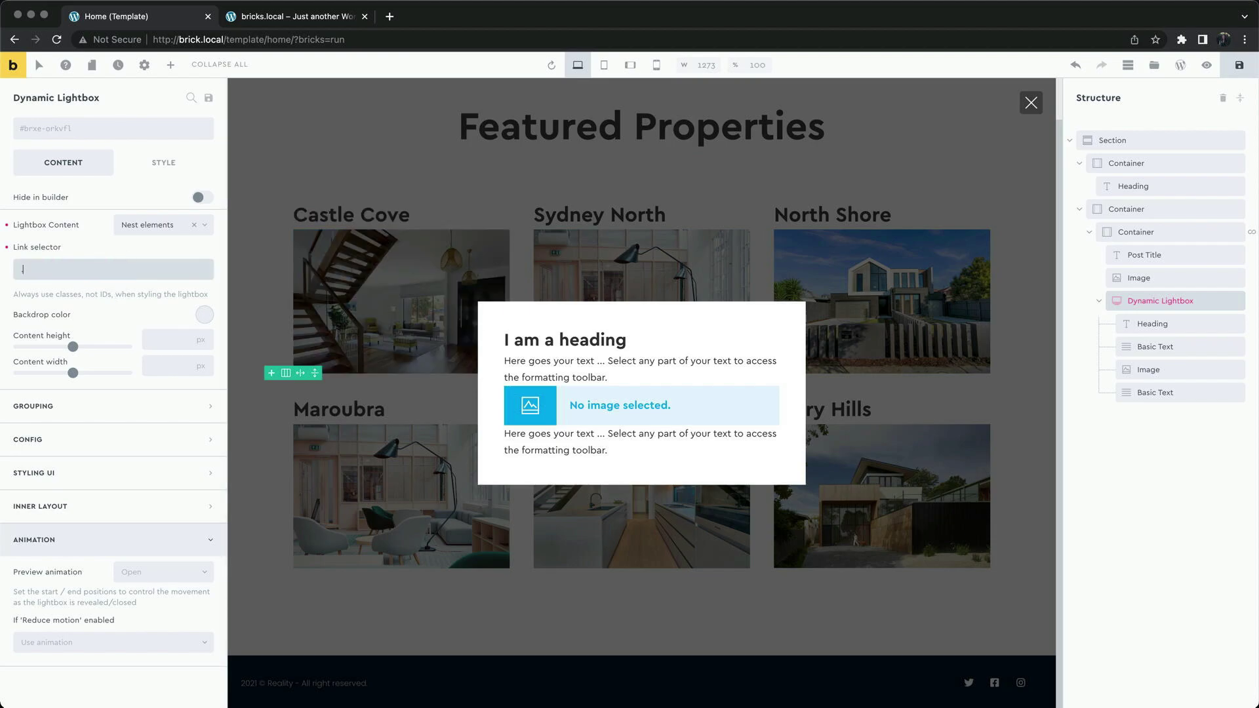
text(more-info-listings)
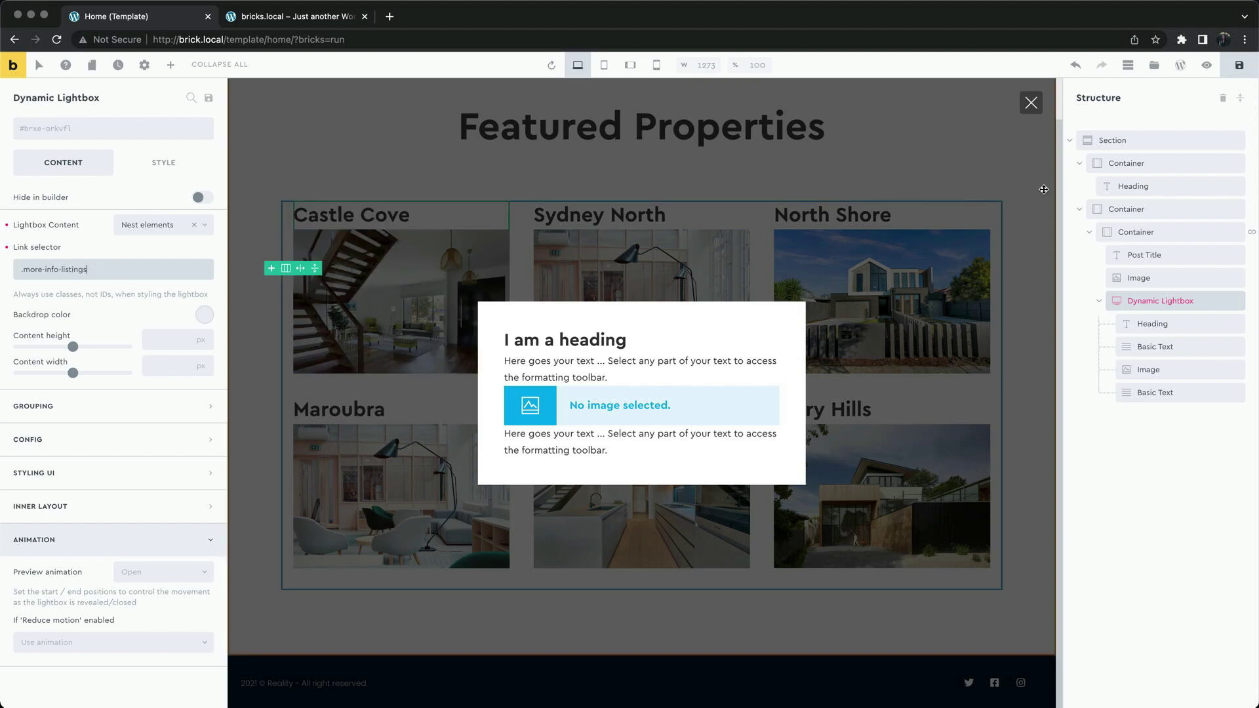
- Hide the Dynamic Lightbox in the builder and save the template
click(1241, 68)
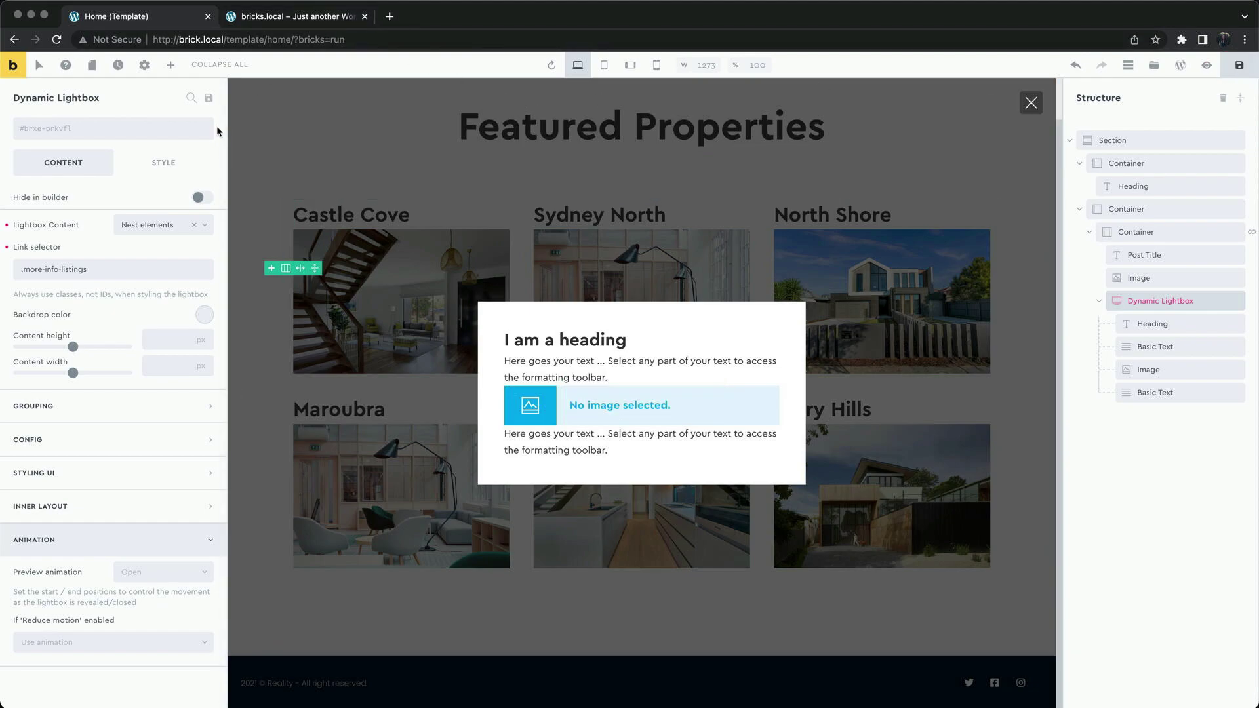
click(202, 198)
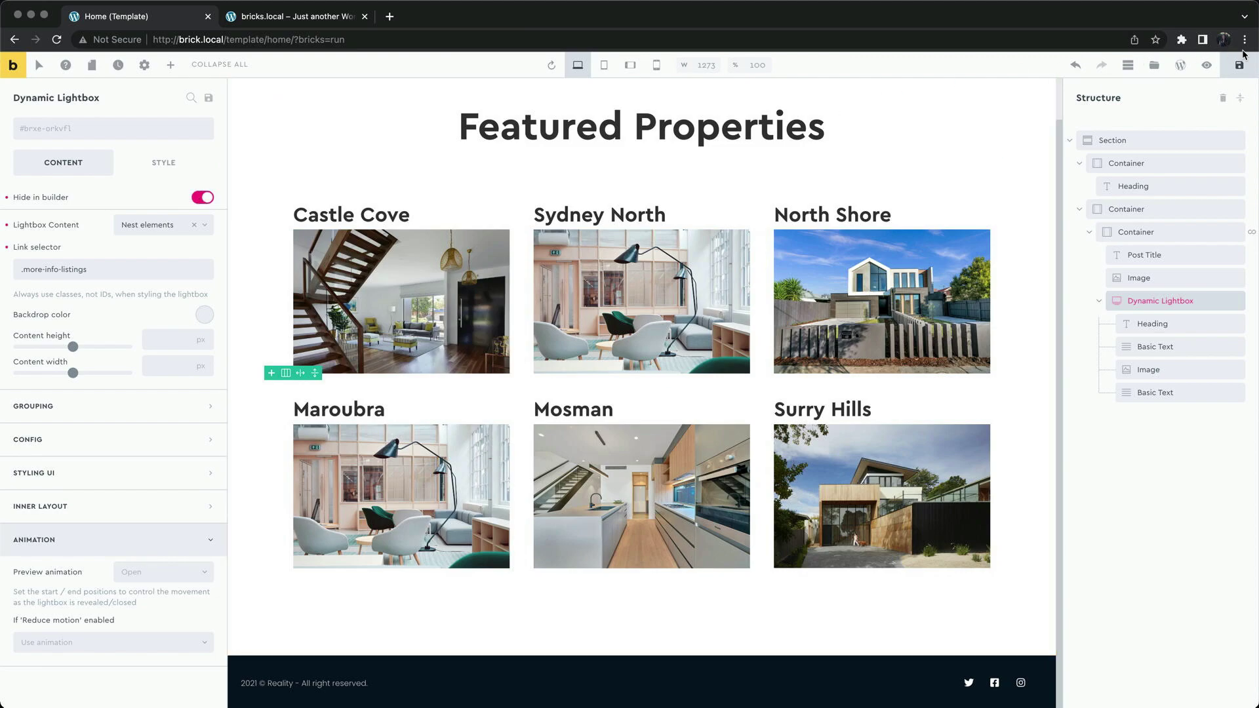
click(1236, 68)
- Reload the live Featured Properties page and test opening and closing the lightbox from several listing images
click(295, 17)
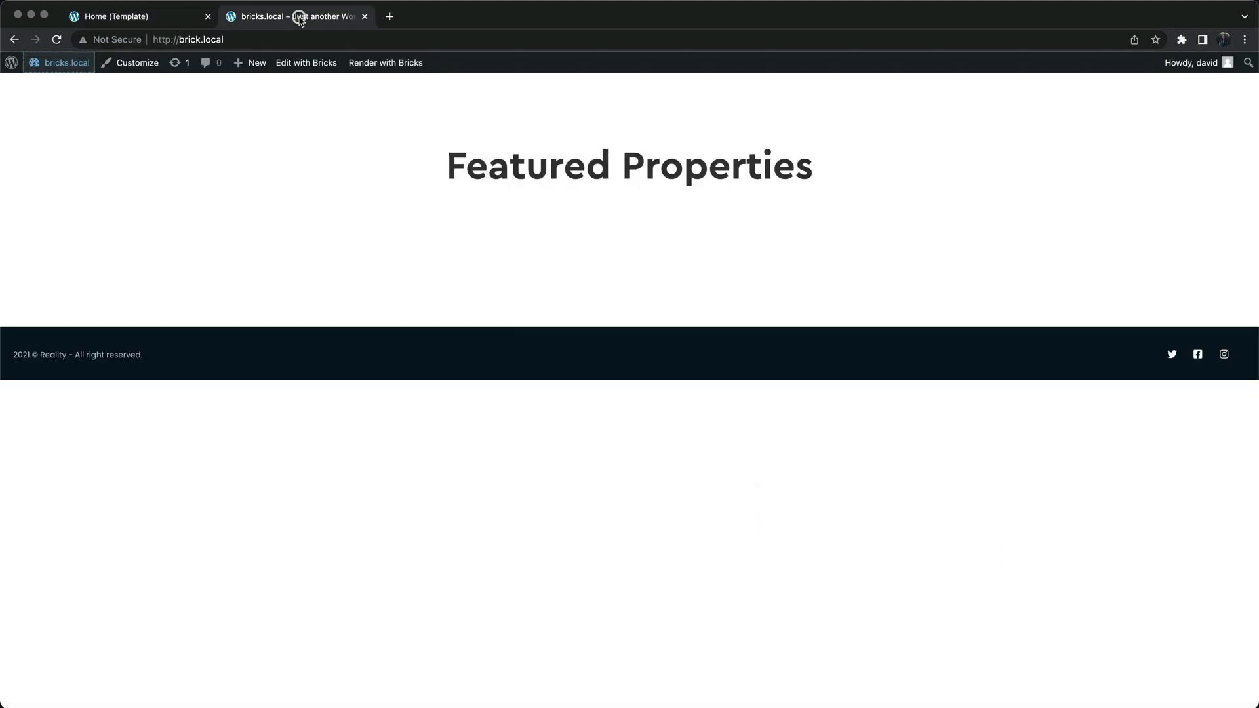
click(57, 40)
click(57, 40)
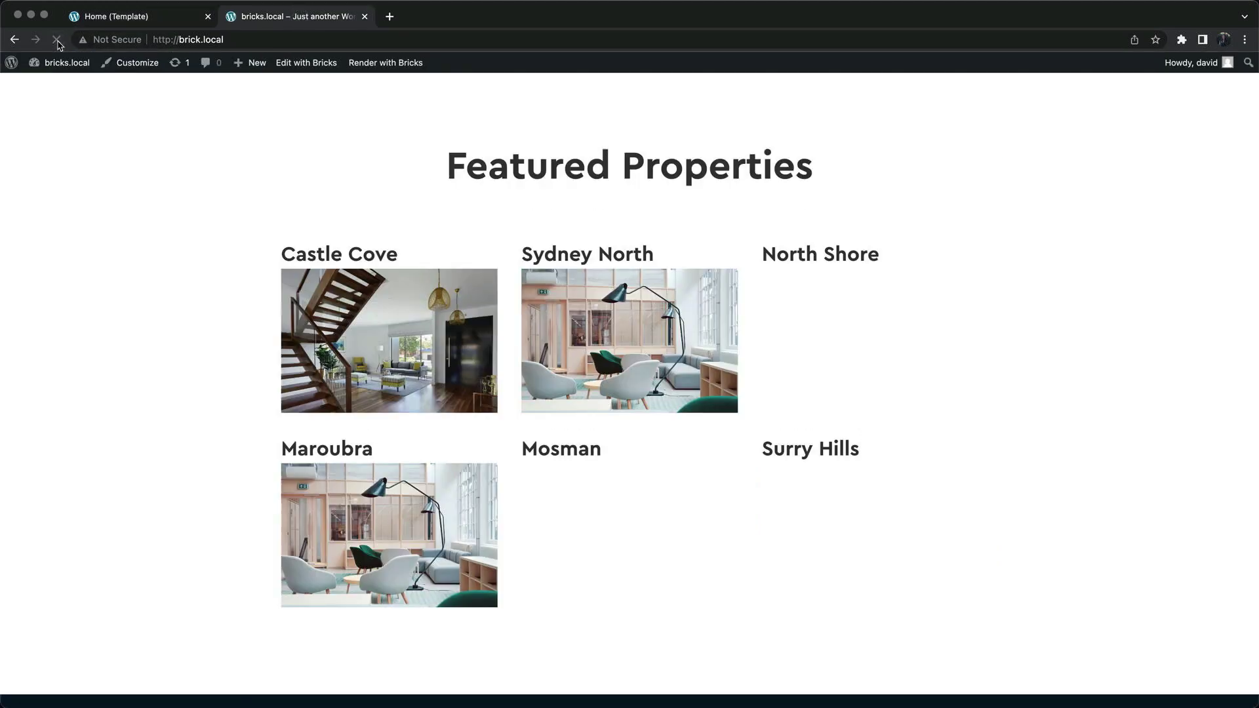
click(422, 320)
click(646, 188)
click(634, 309)
click(976, 102)
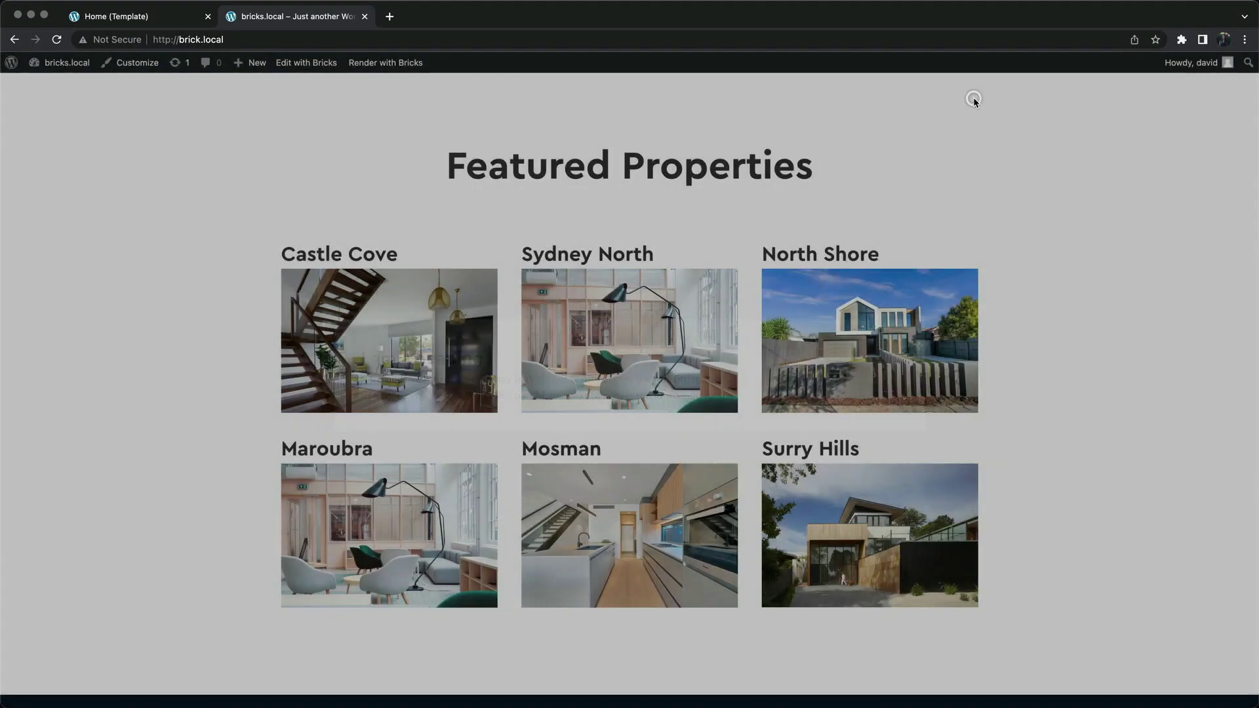
click(871, 346)
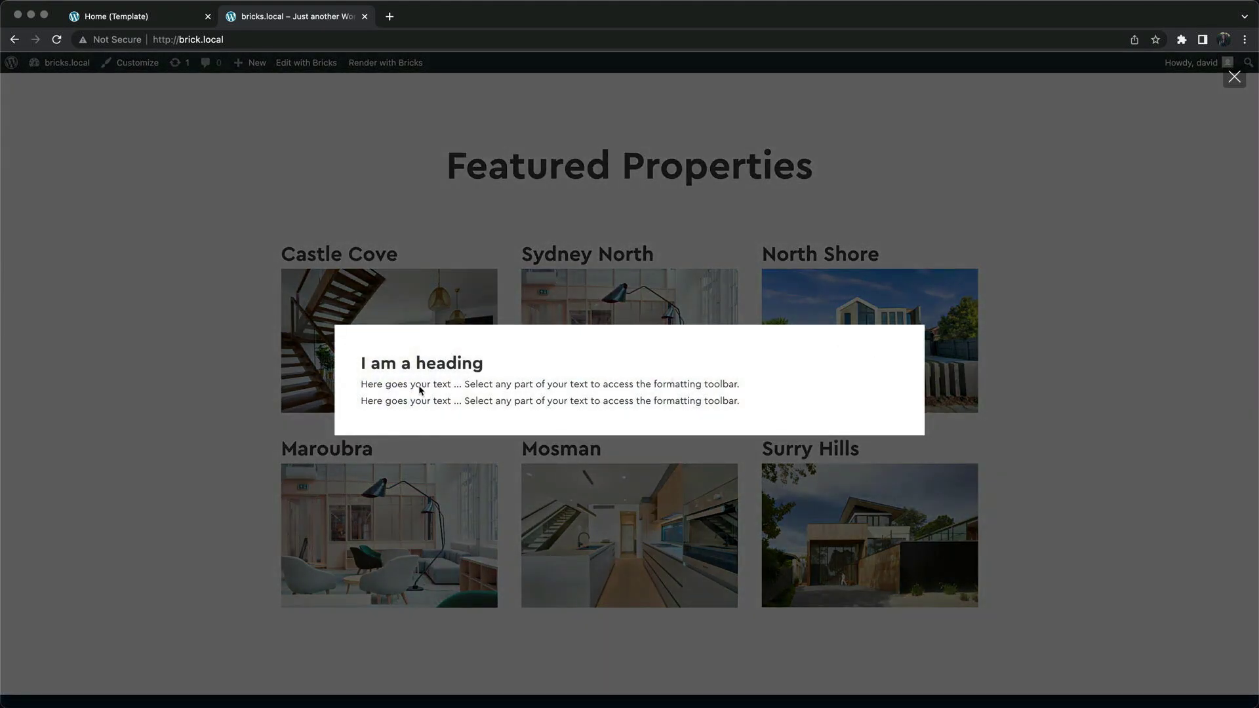
click(481, 249)
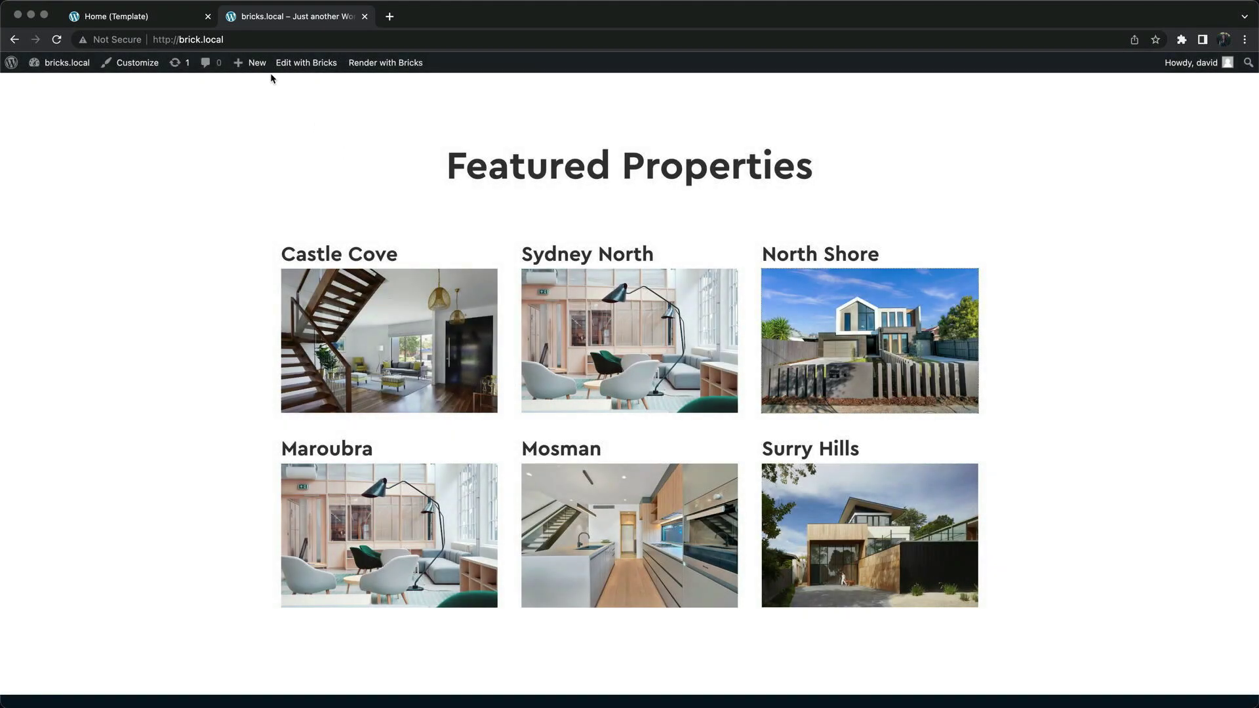
- Return to the Home template, show the lightbox in the builder again and set its heading to "Info on: {post_title}"
click(165, 18)
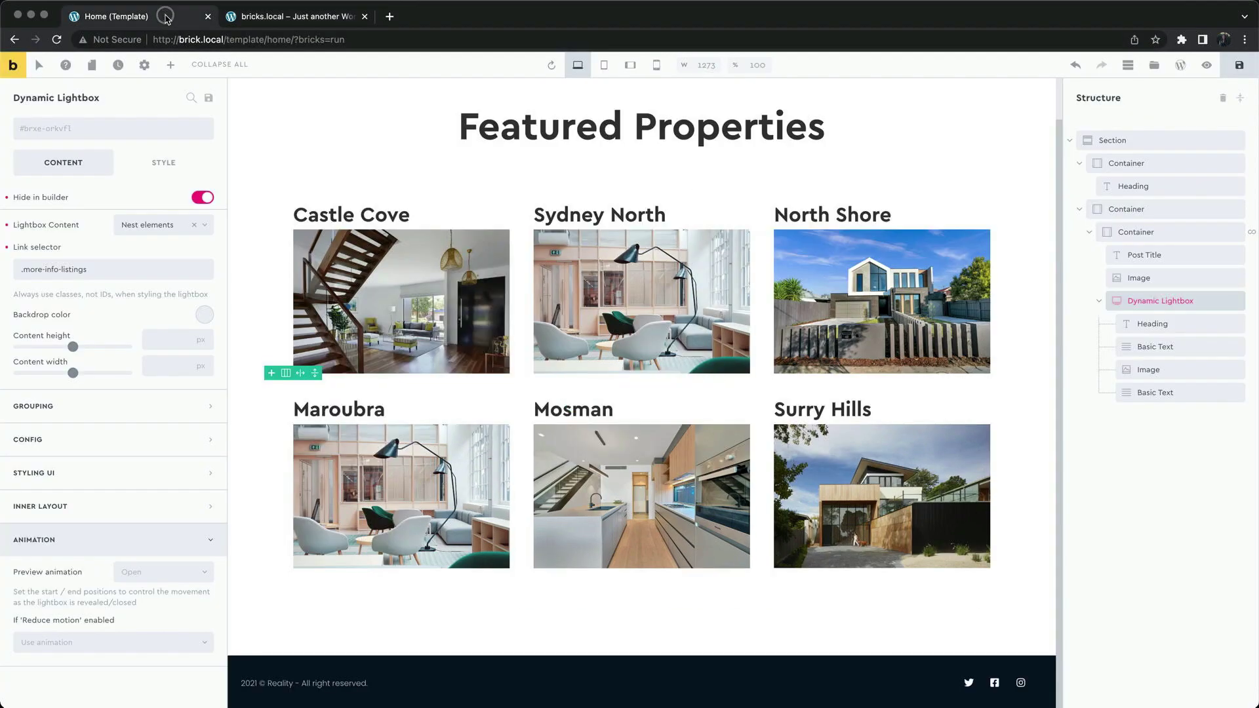
click(203, 198)
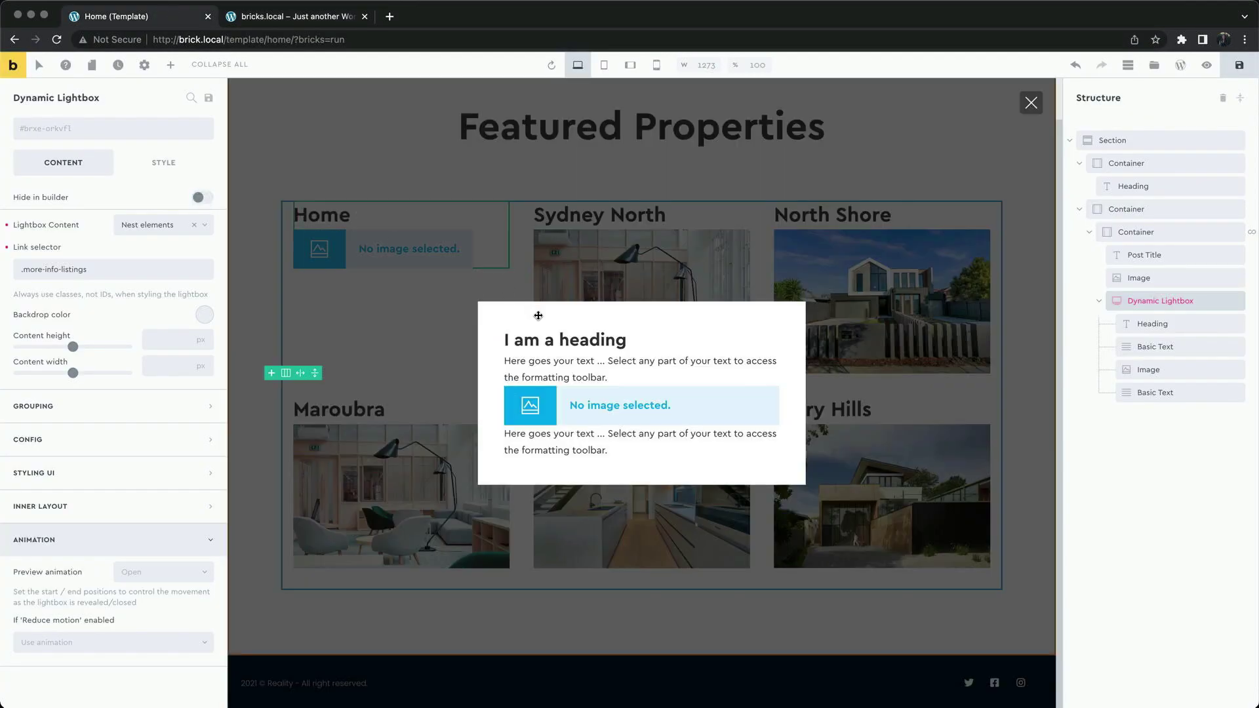
click(552, 332)
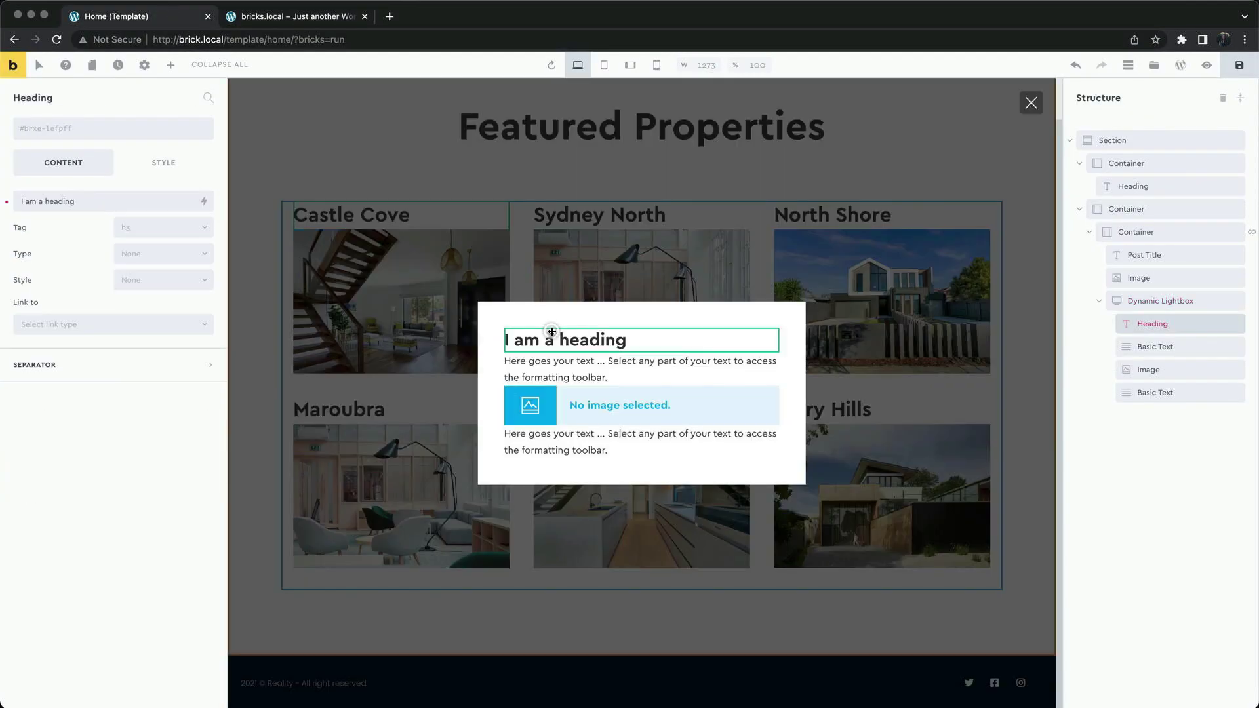
click(151, 199)
double_click(150, 199)
key(super+a)
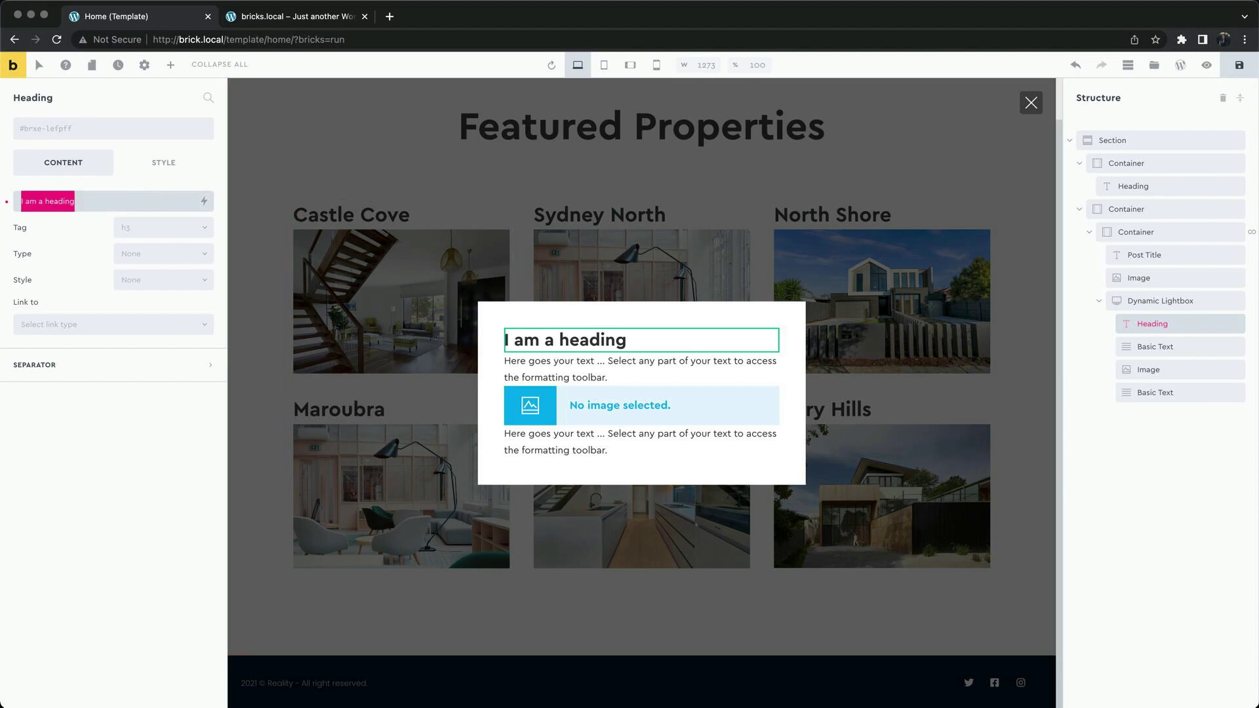
text(Info on:)
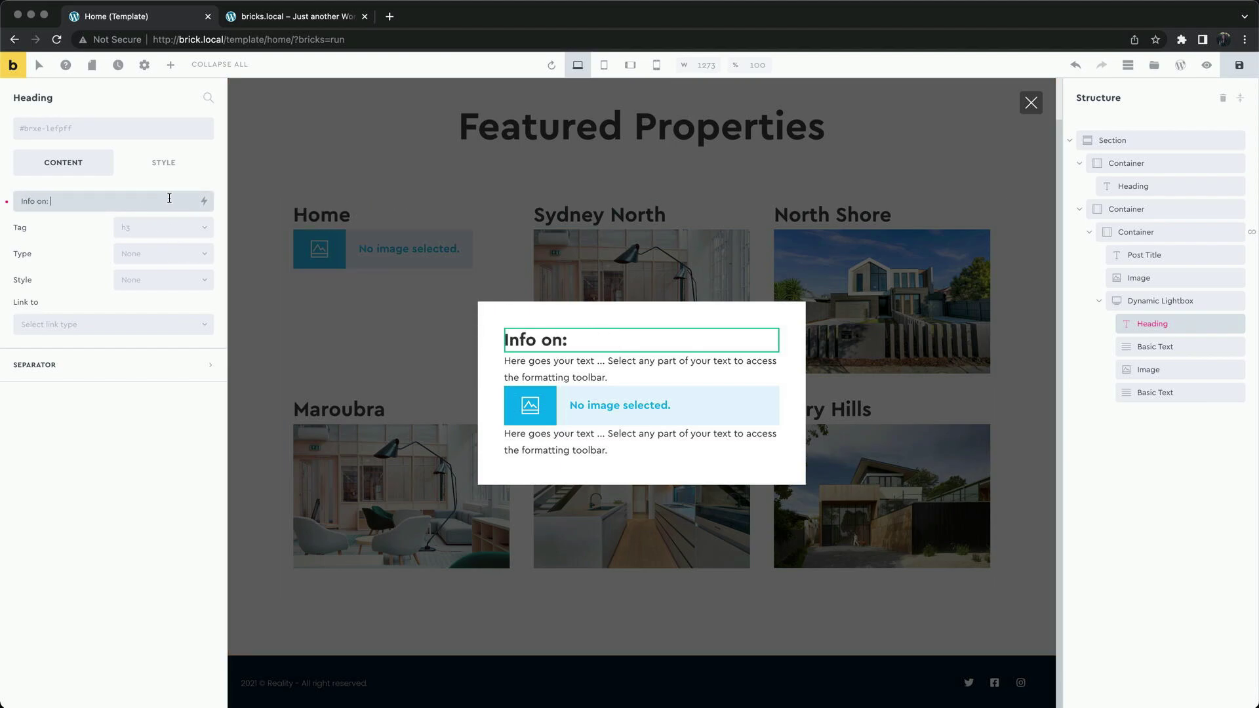
click(204, 201)
click(154, 253)
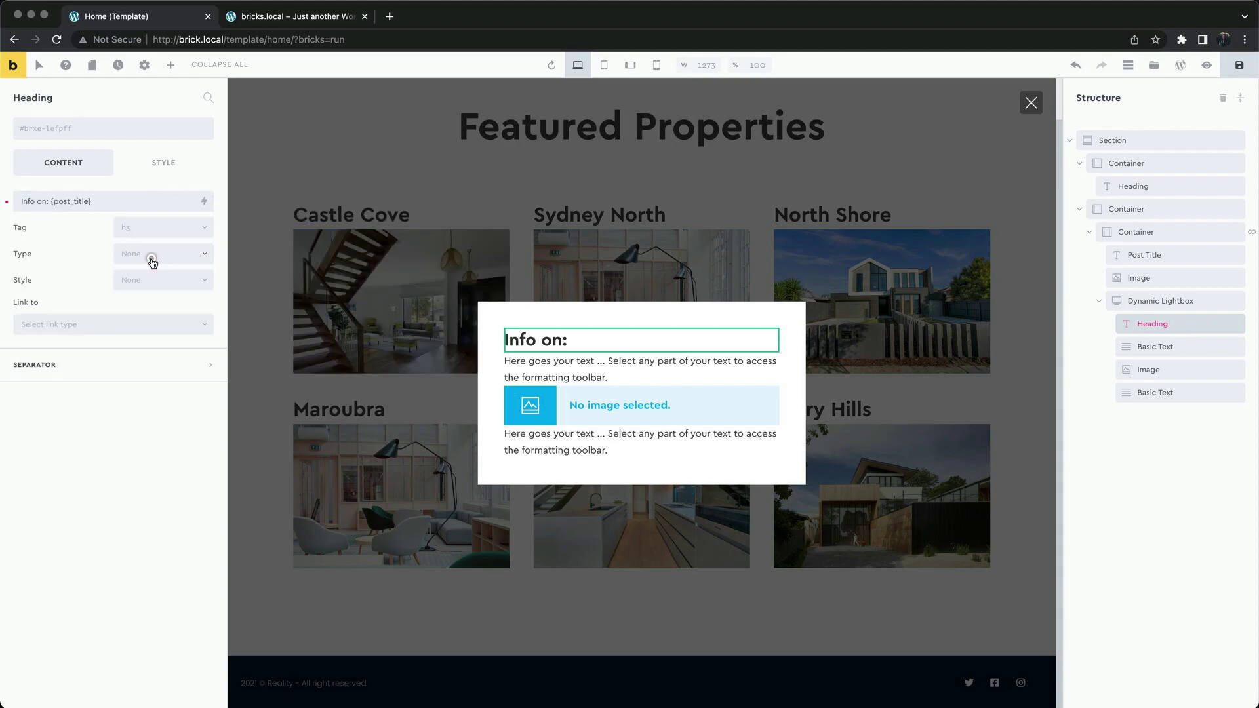
- Replace the lightbox's first basic text with "Price guide: {acf_price}", using the ACF Price field as dynamic data
click(539, 361)
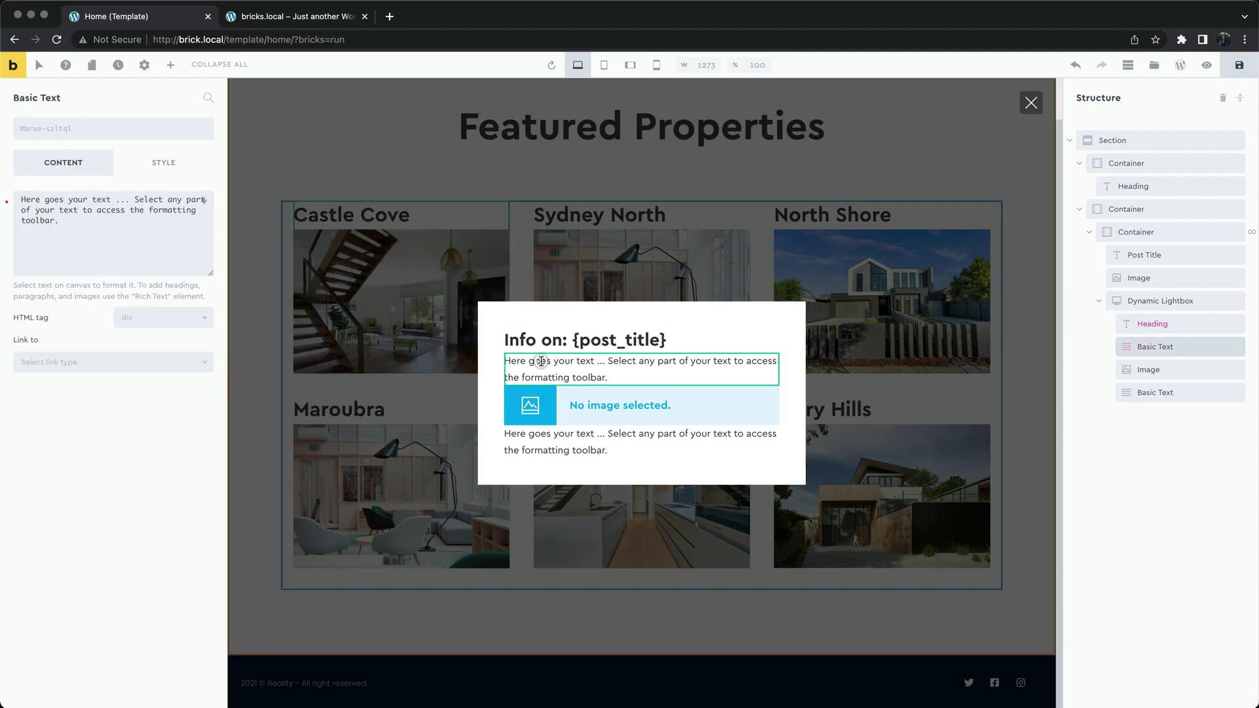
triple_click(177, 230)
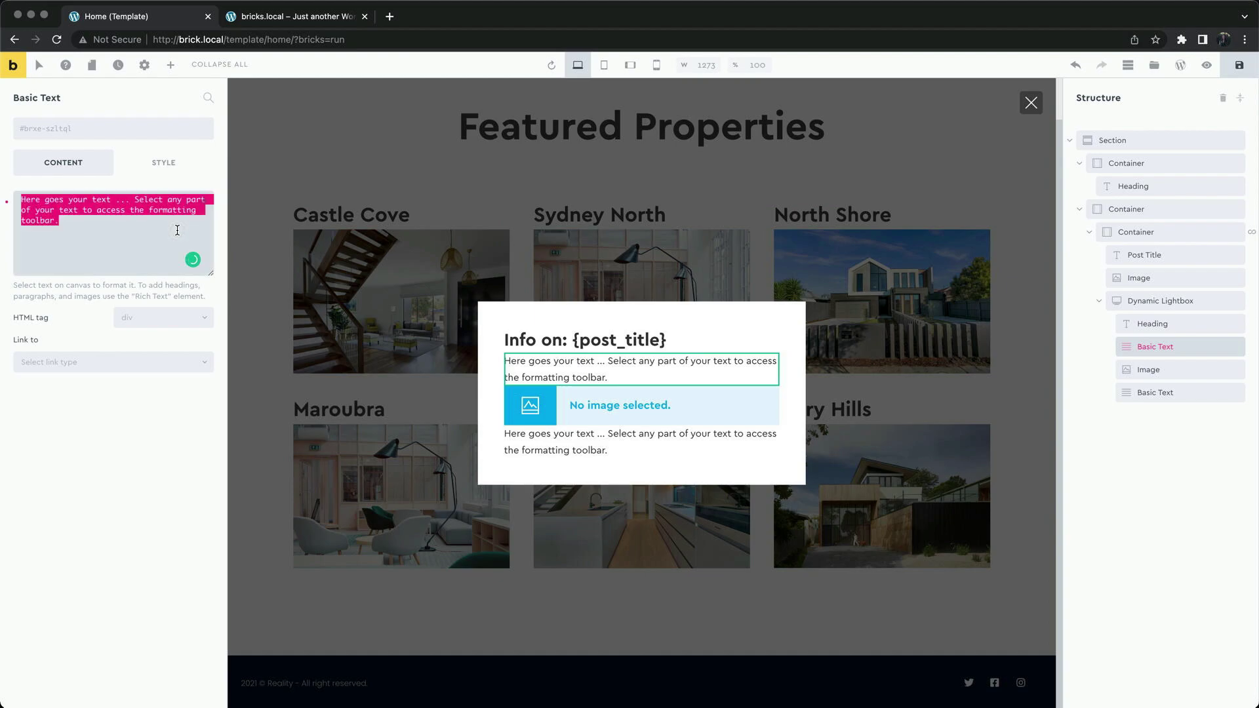
text(Price )
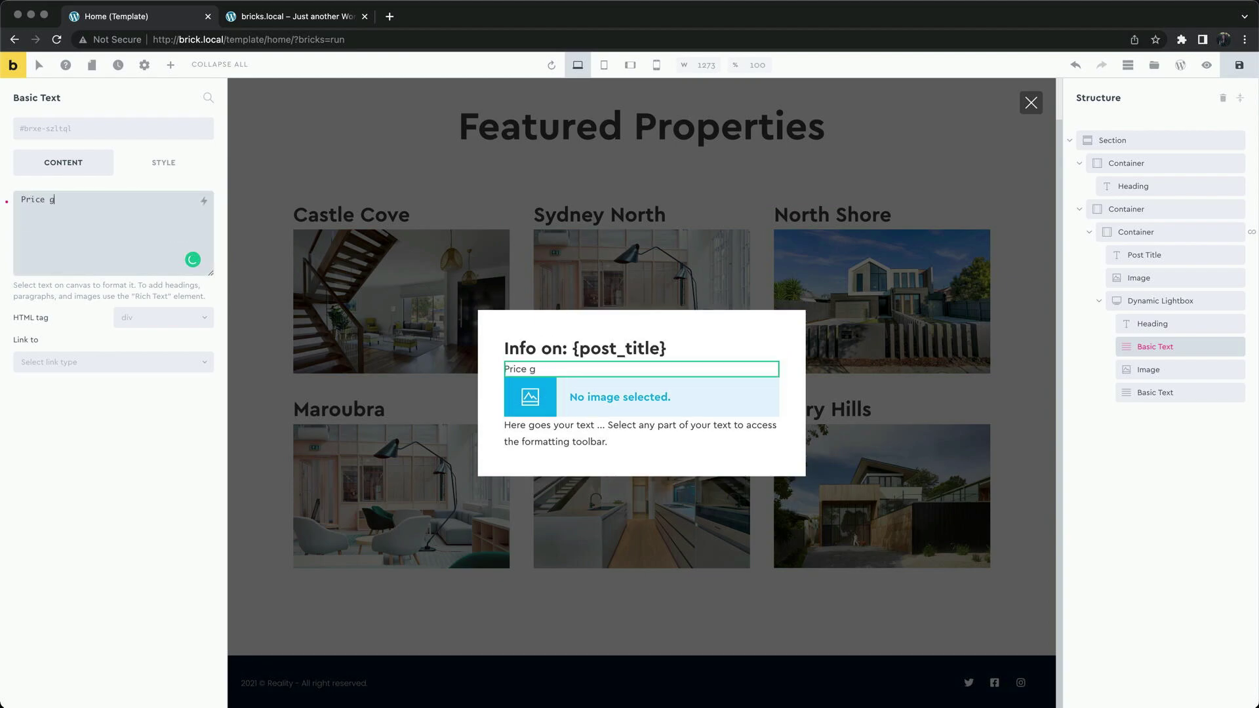
text(guide:)
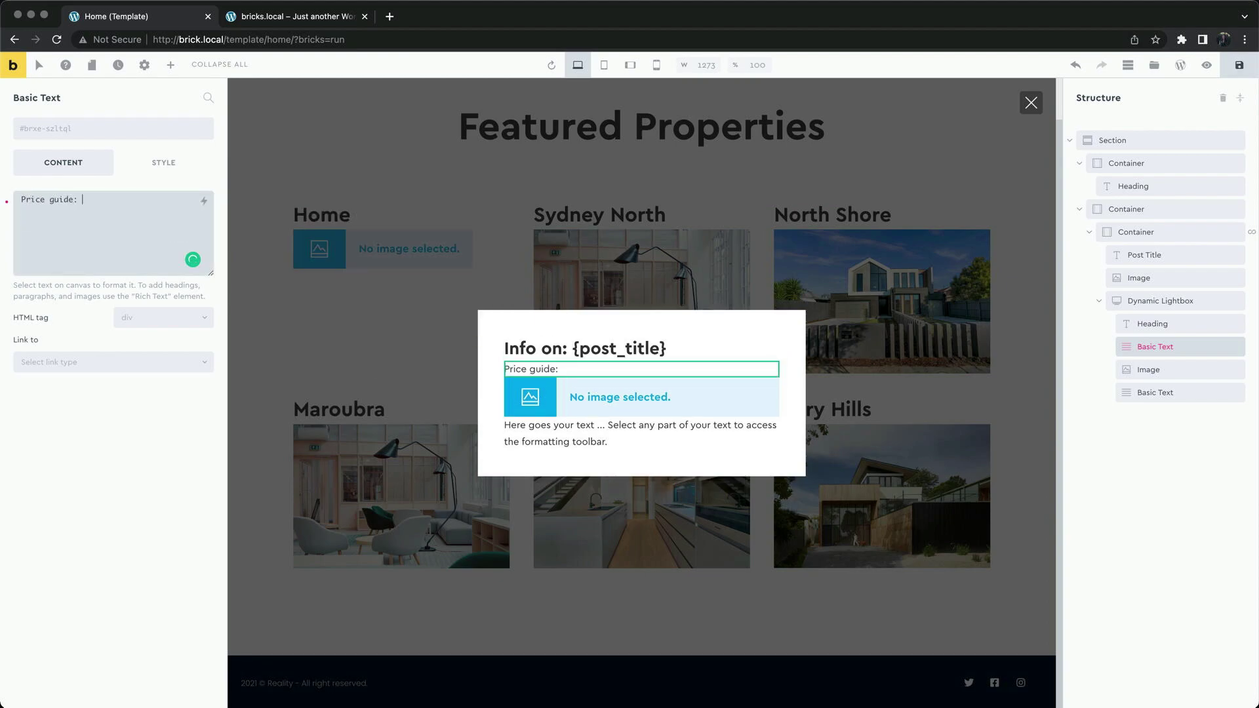
click(204, 201)
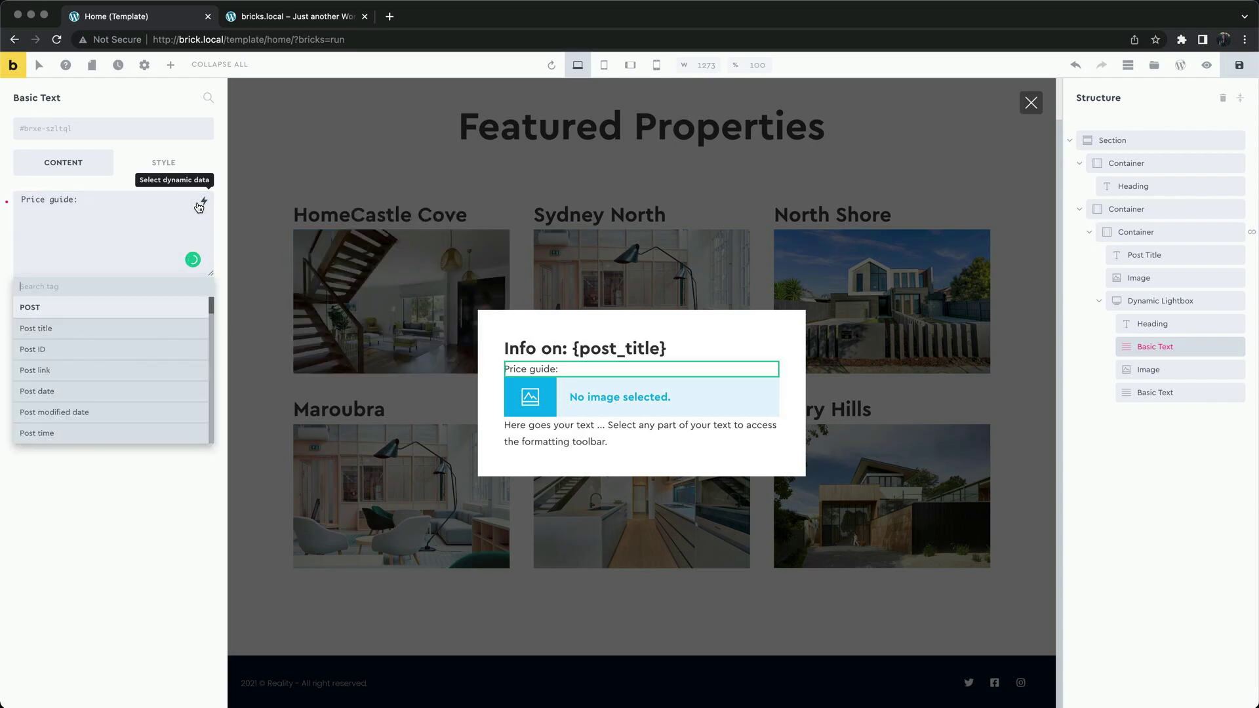
text(pri)
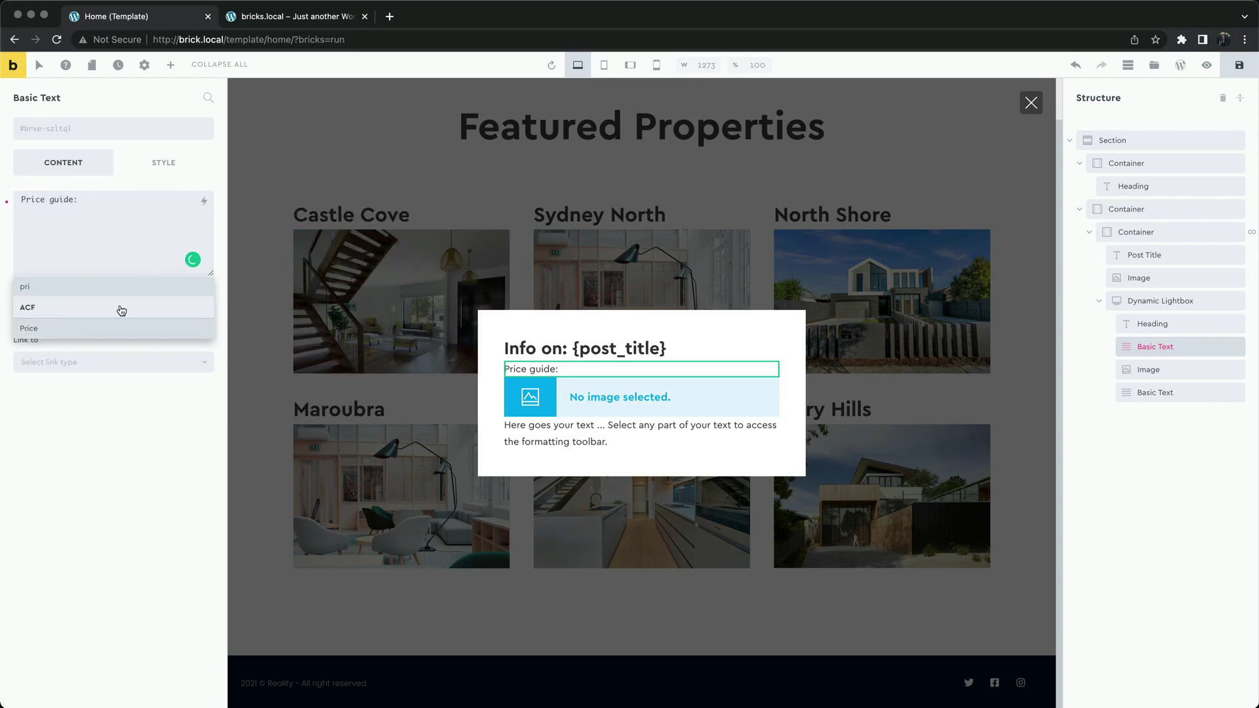
click(116, 329)
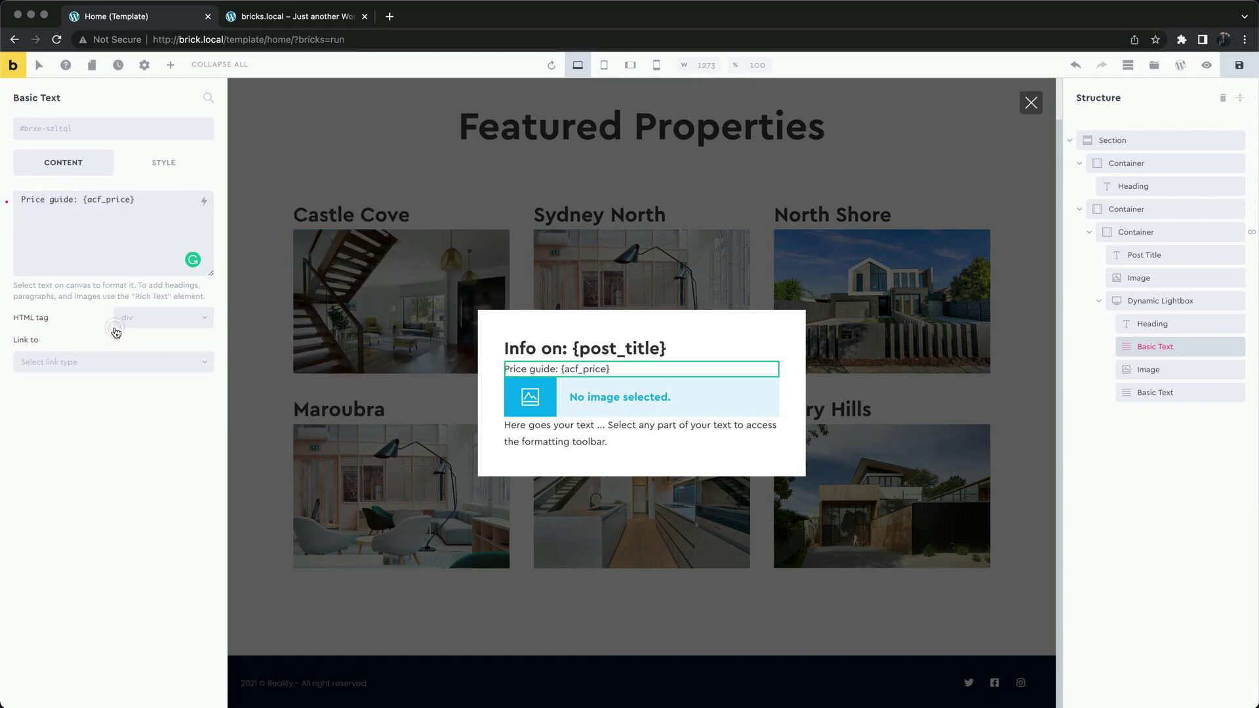
- Set the lightbox image's source to the dynamic {featured_image} tag
click(565, 394)
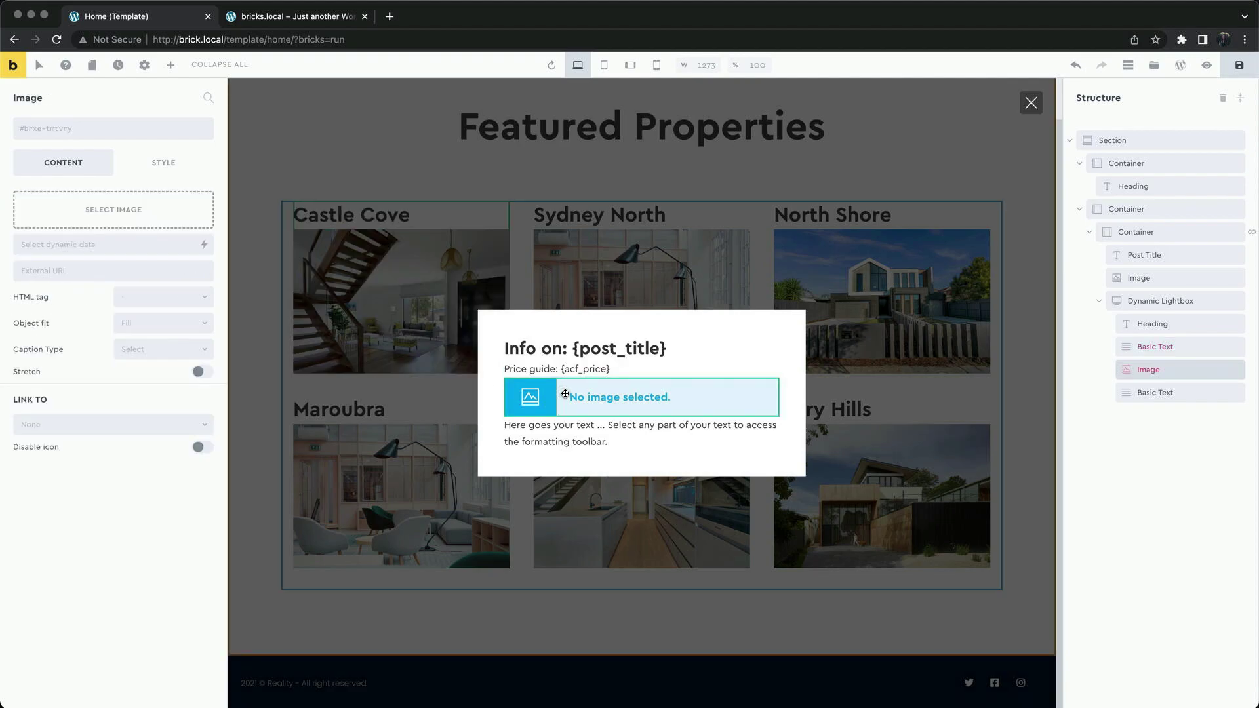
click(207, 247)
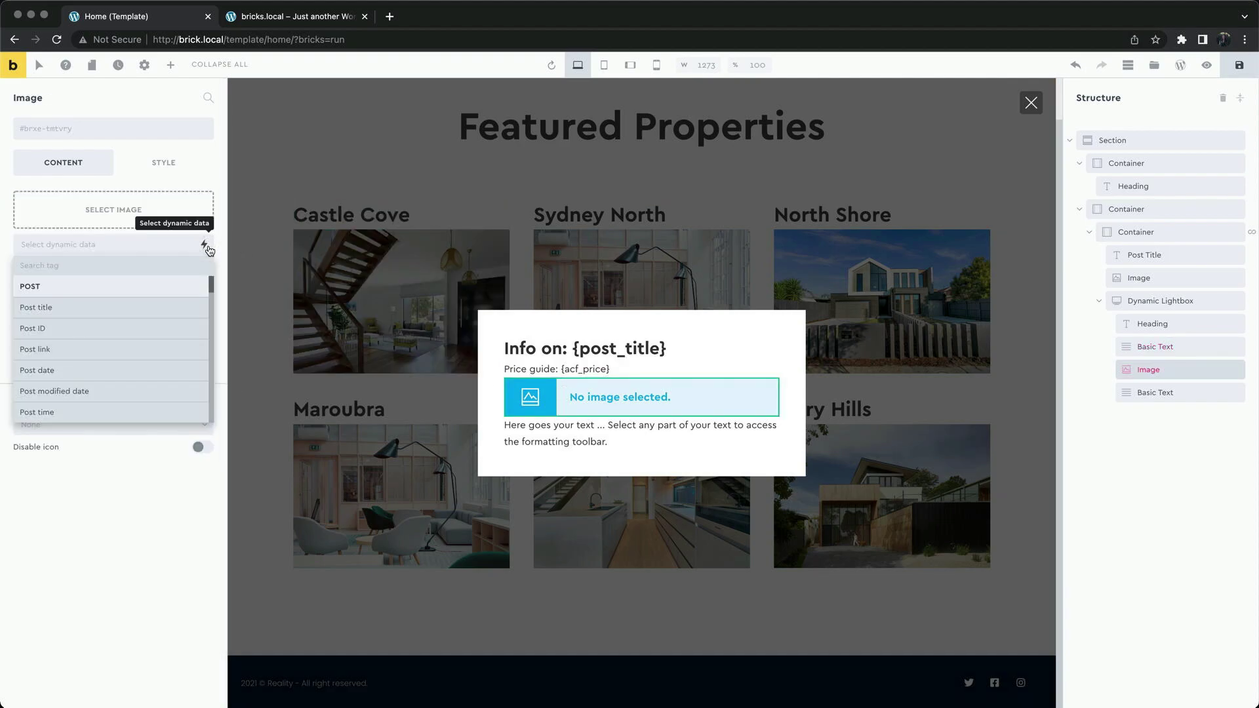
text(image)
click(149, 306)
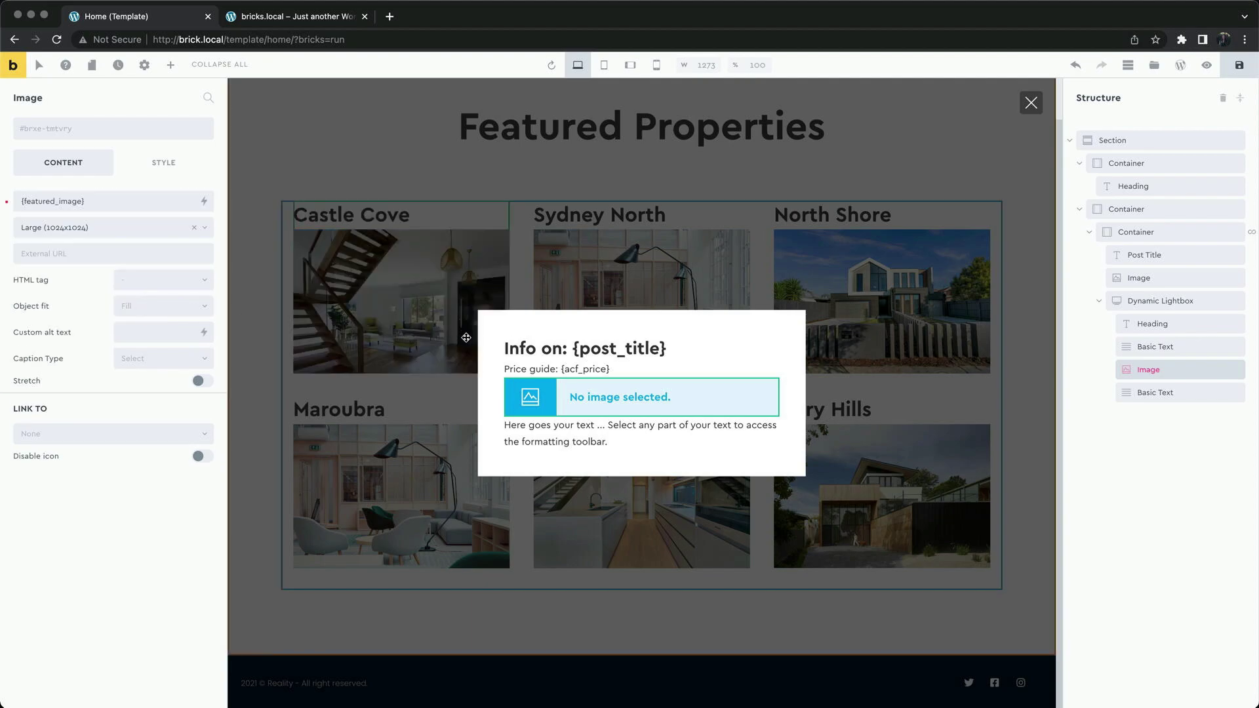
- Replace the basic text below the lightbox image with "Description:<br>{acf_description}", using the ACF description field as dynamic data
click(534, 428)
triple_click(161, 249)
text(Description)
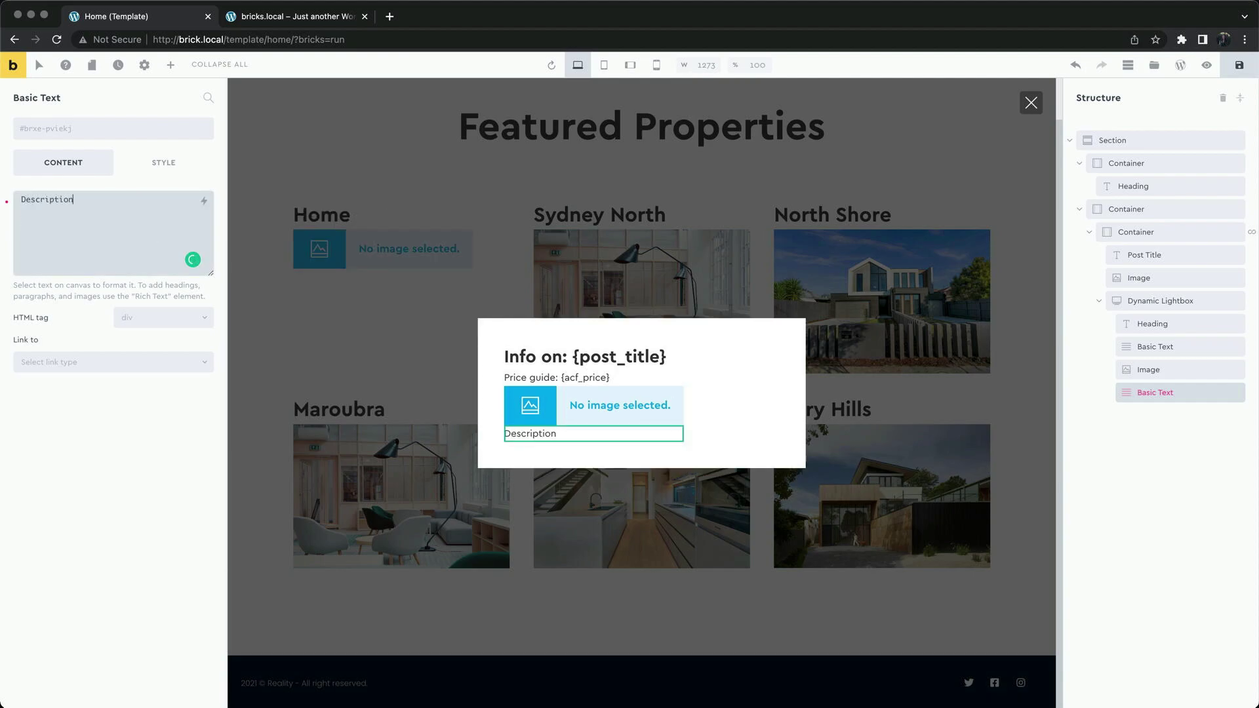
text(:<br>)
click(204, 201)
text(description})
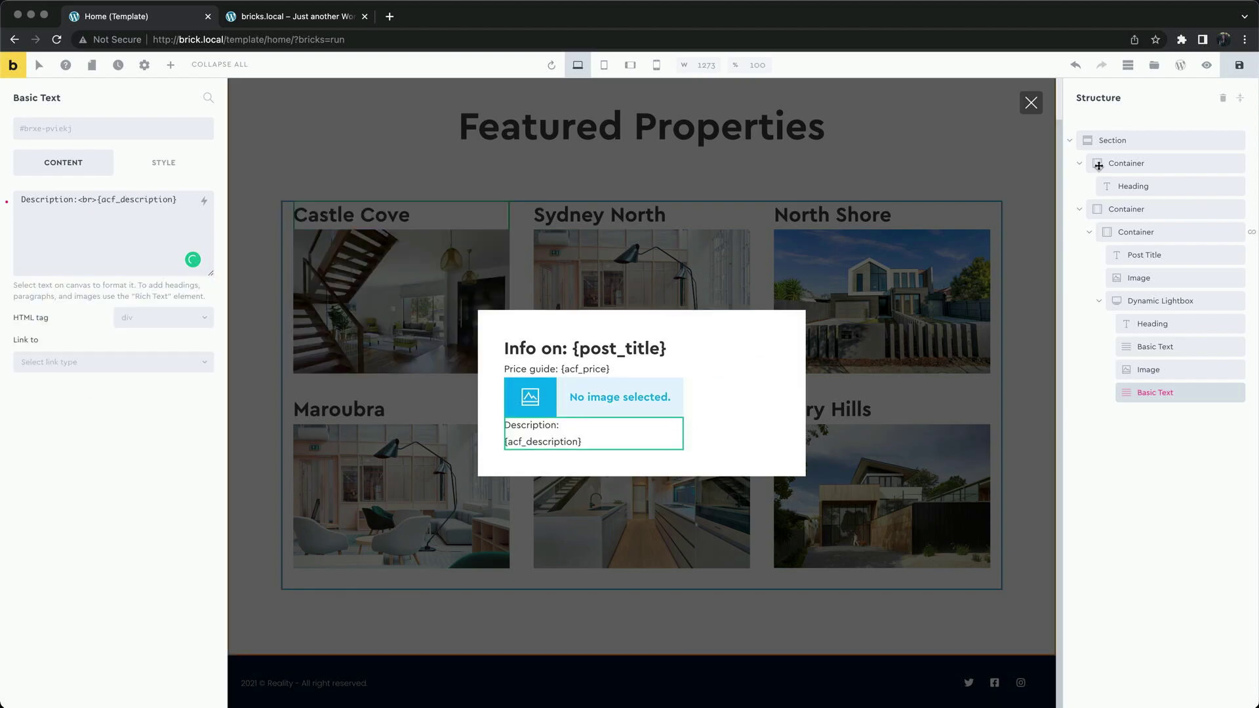
- Save the template, reload the live homepage and open the Castle Cove listing's lightbox to check its content
click(1231, 70)
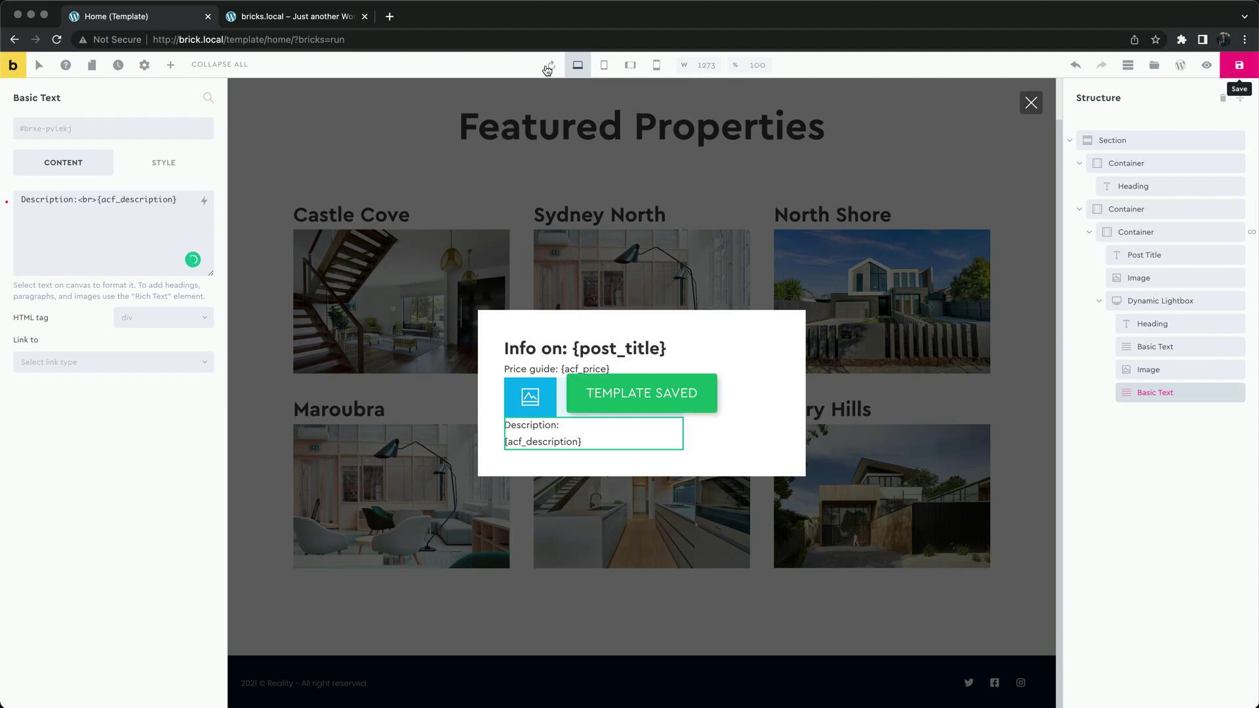
click(311, 19)
click(57, 40)
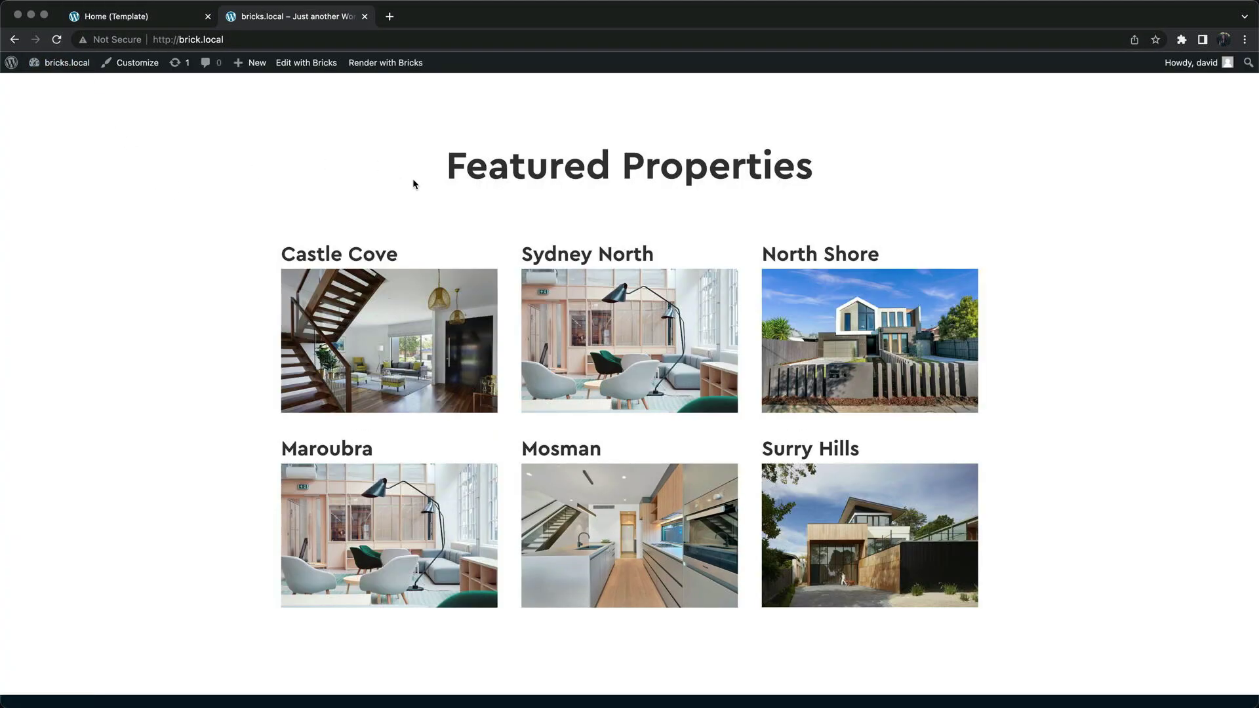
click(405, 311)
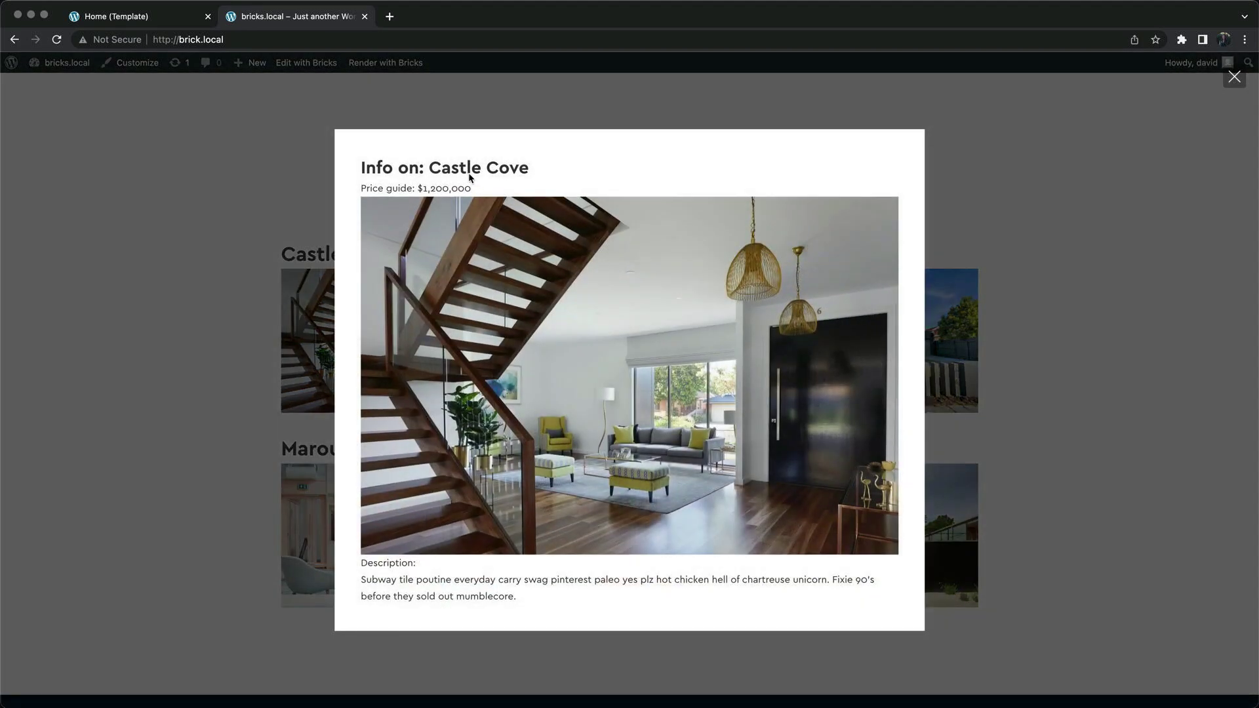
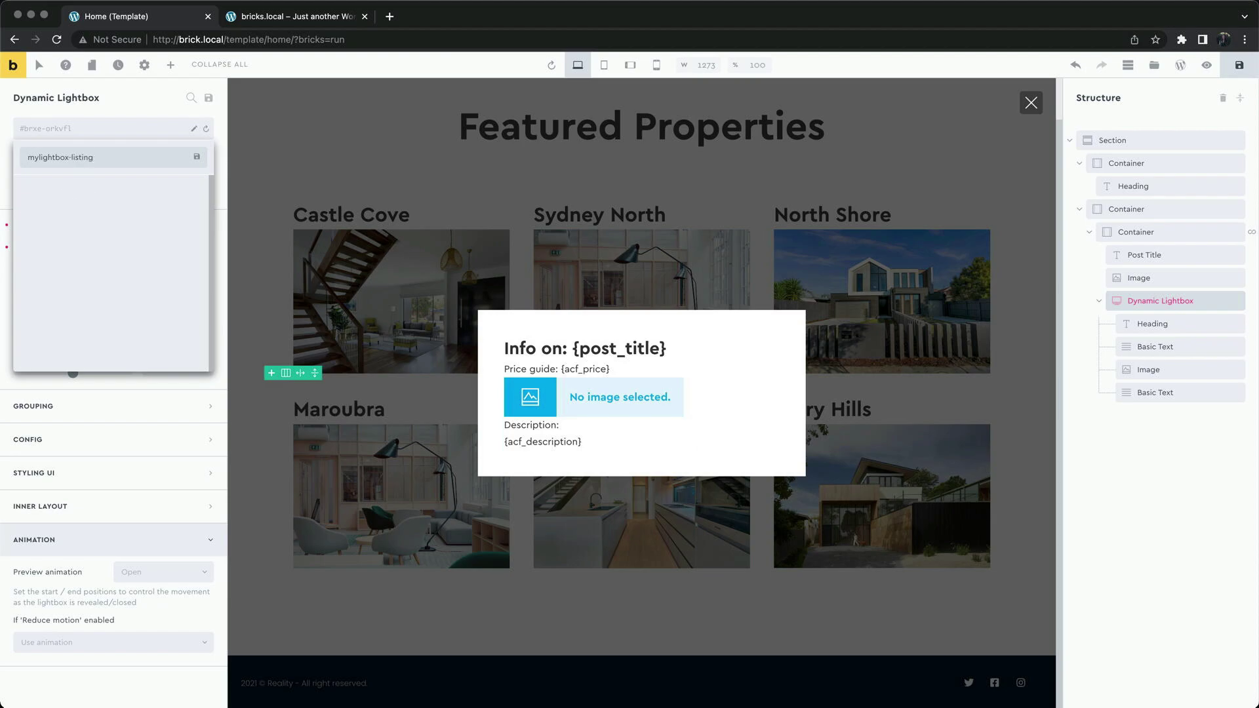
- Create the global class "mylightbox-listing" on the Dynamic Lightbox and set its content width to 453 px
key(Return)
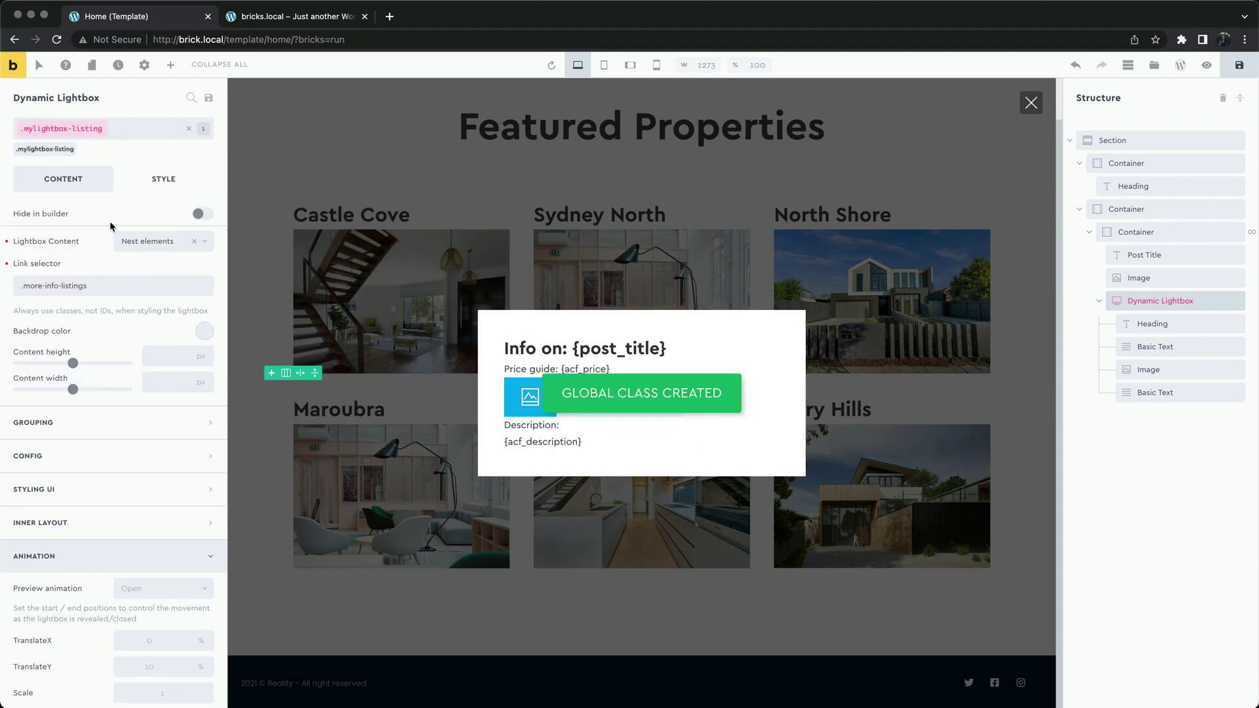
drag(75, 392, 68, 394)
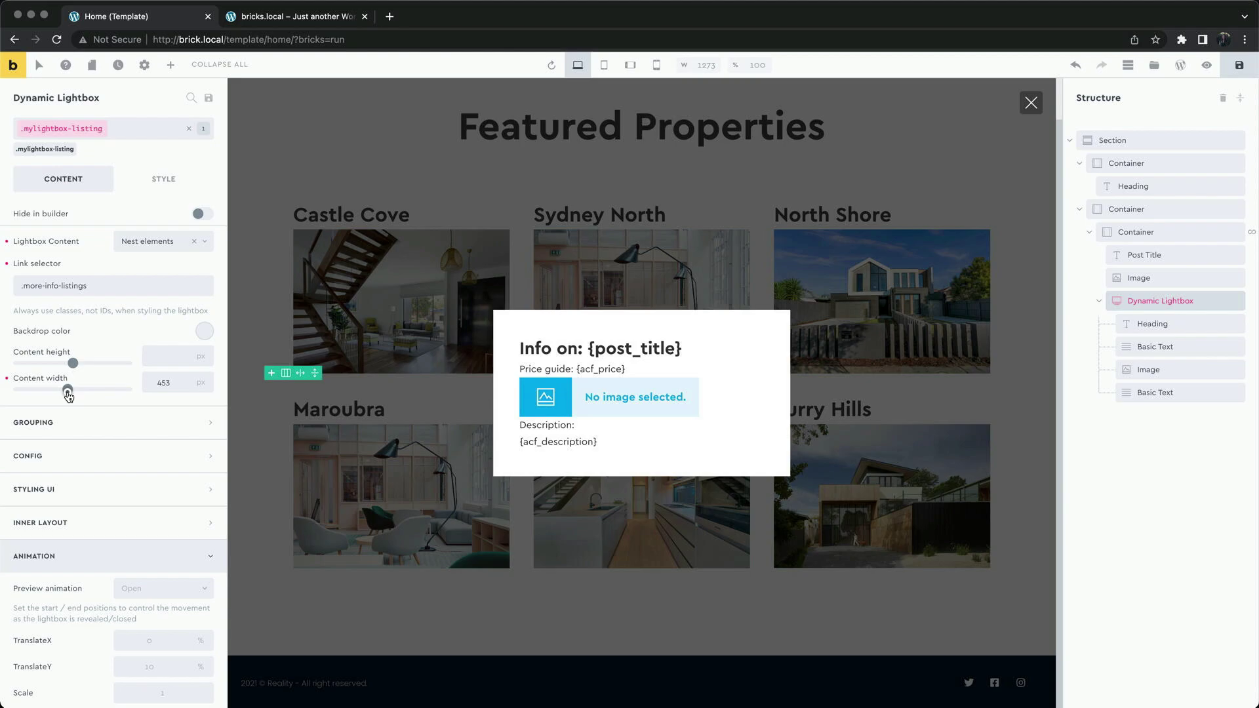
- Set the lightbox's backdrop color to dark green #0a3935 with partial transparency and save the template
click(199, 333)
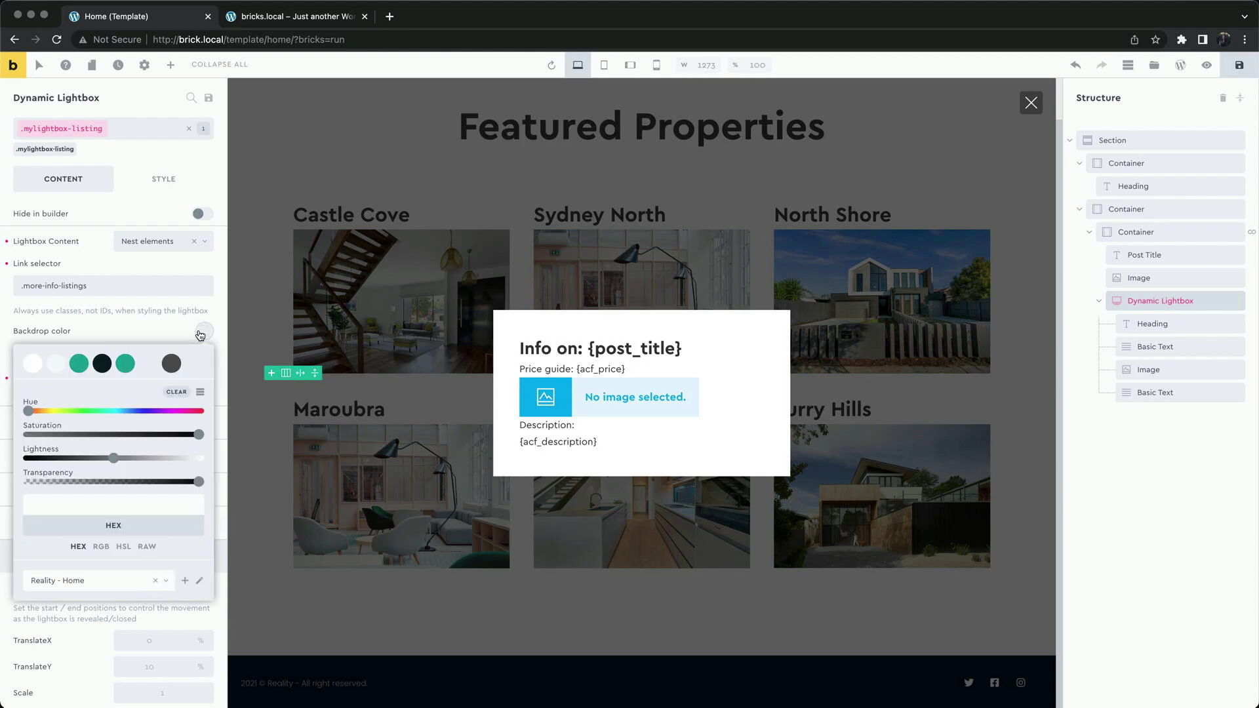
click(128, 371)
drag(99, 466, 53, 467)
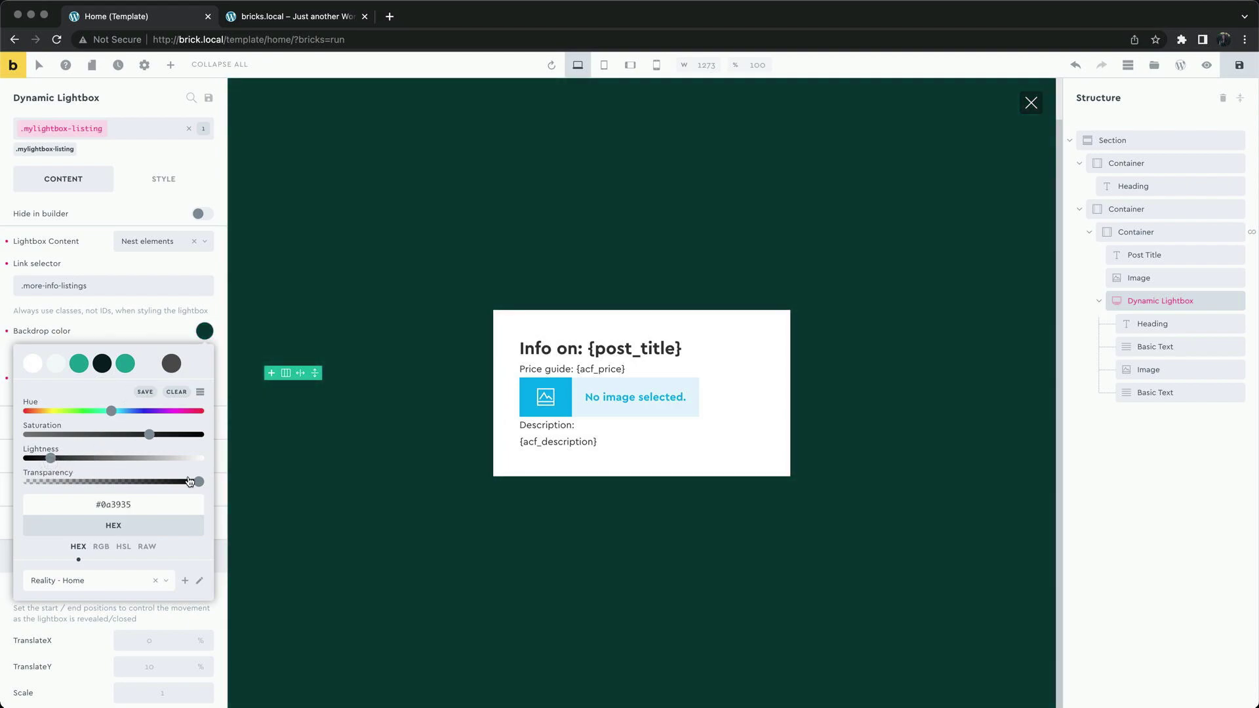
drag(199, 483, 159, 483)
click(205, 333)
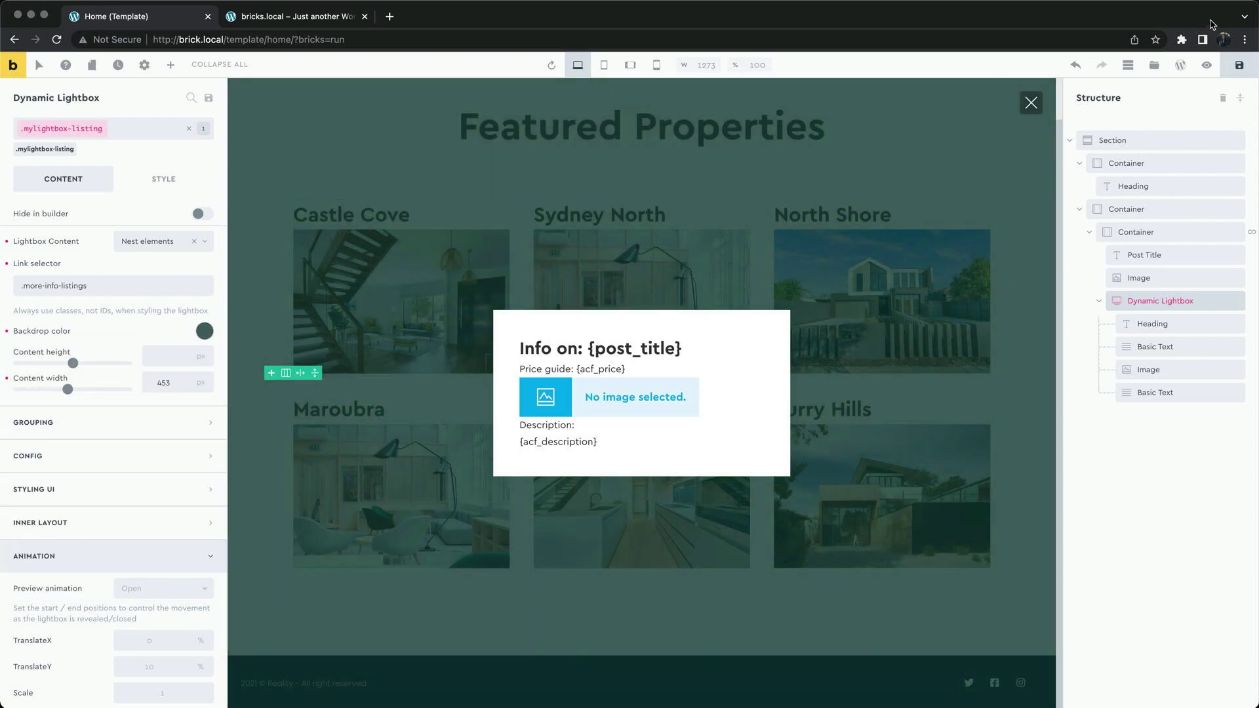
click(1240, 64)
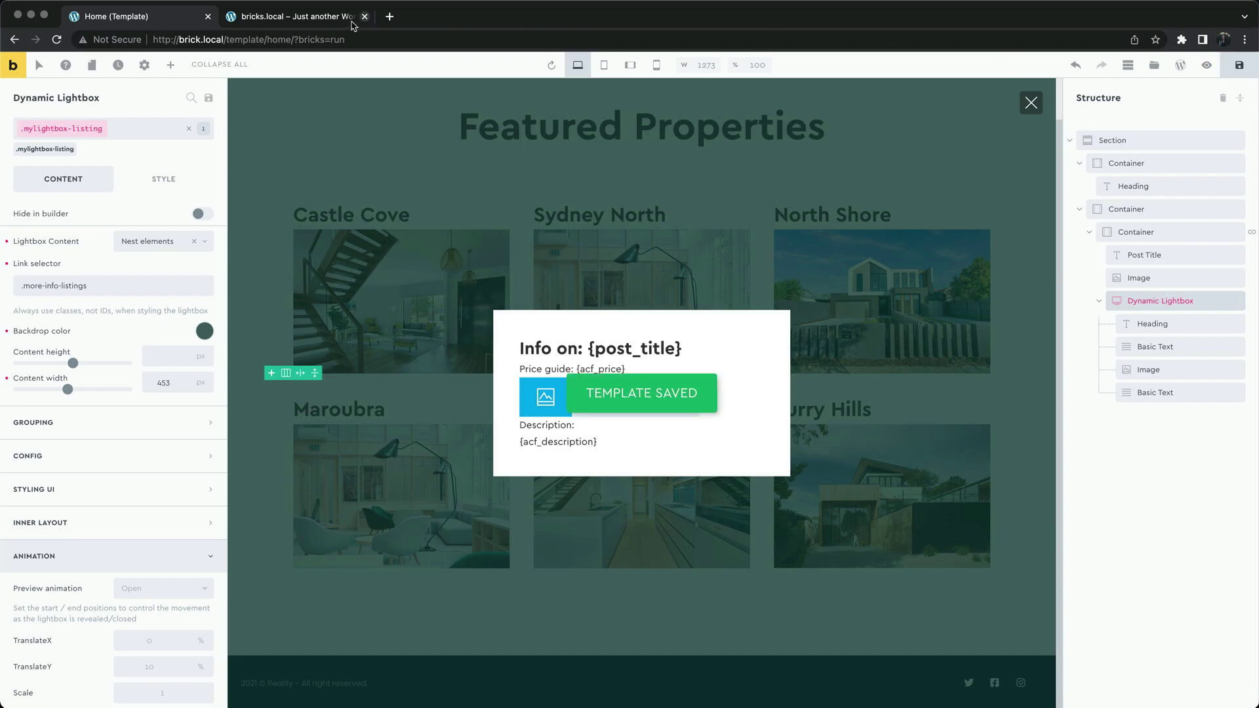
- Reload the live homepage and check the Castle Cove and North Shore lightboxes with the new width and backdrop
click(307, 17)
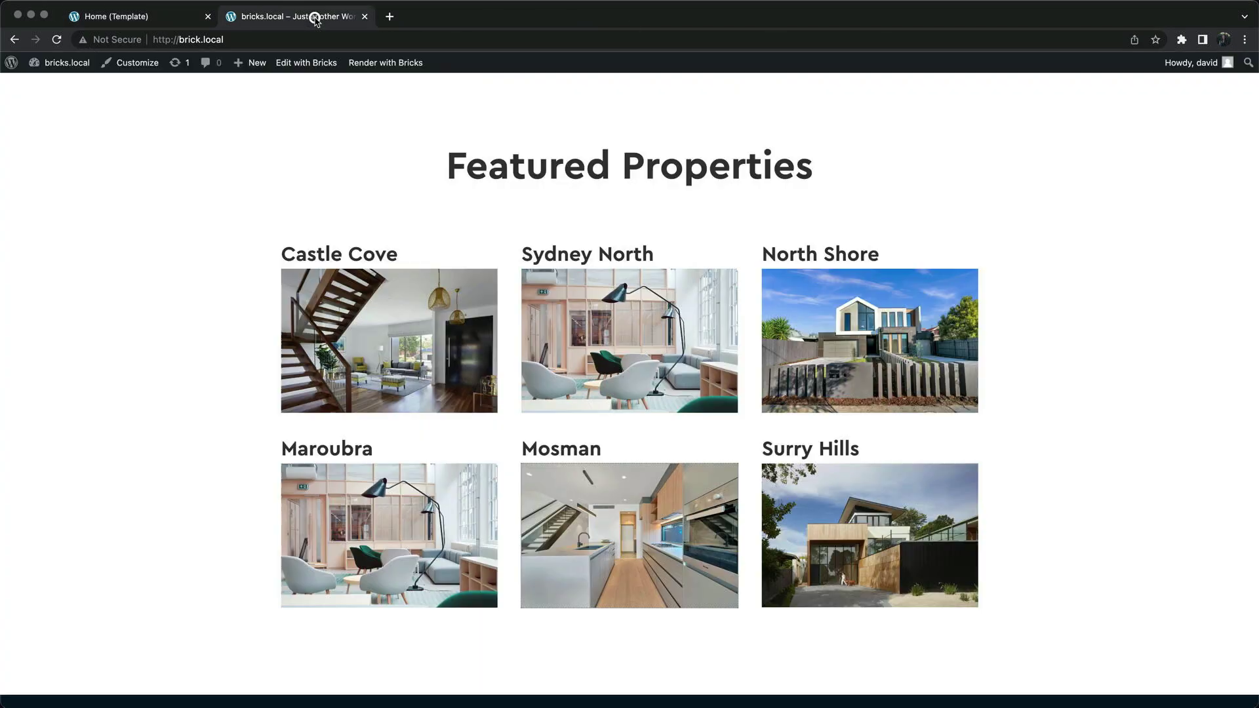
click(55, 40)
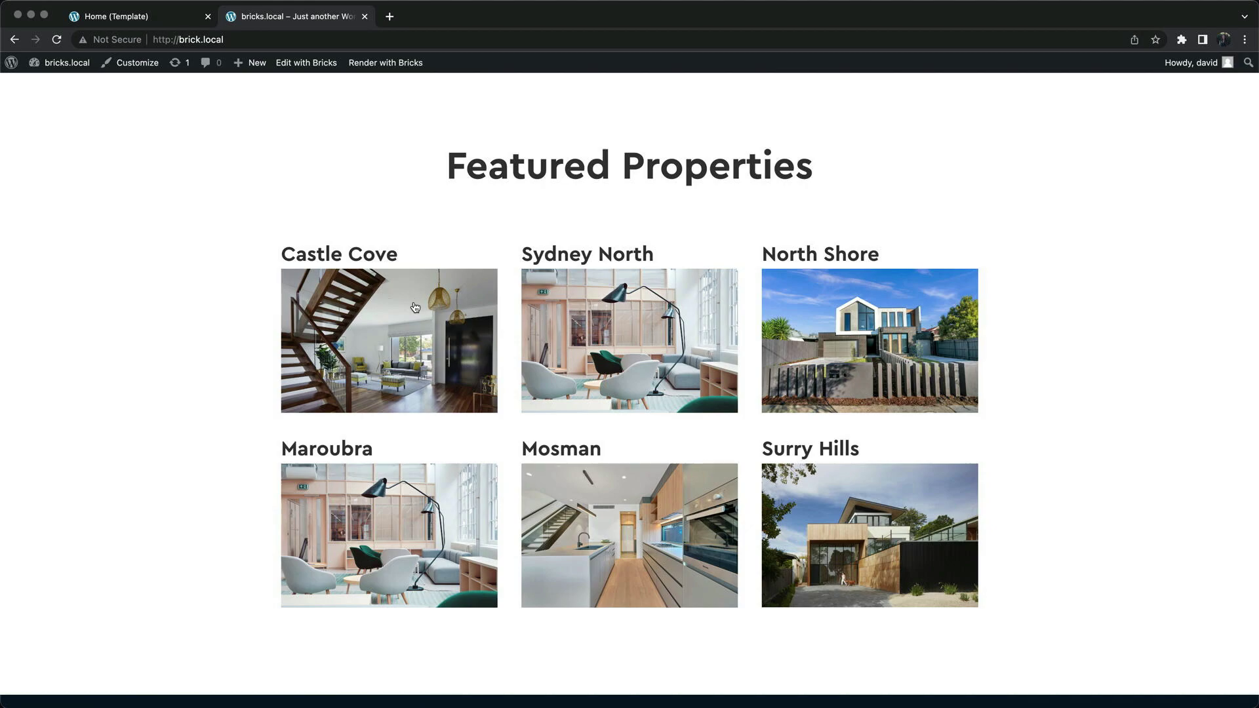
click(414, 307)
click(845, 169)
click(852, 279)
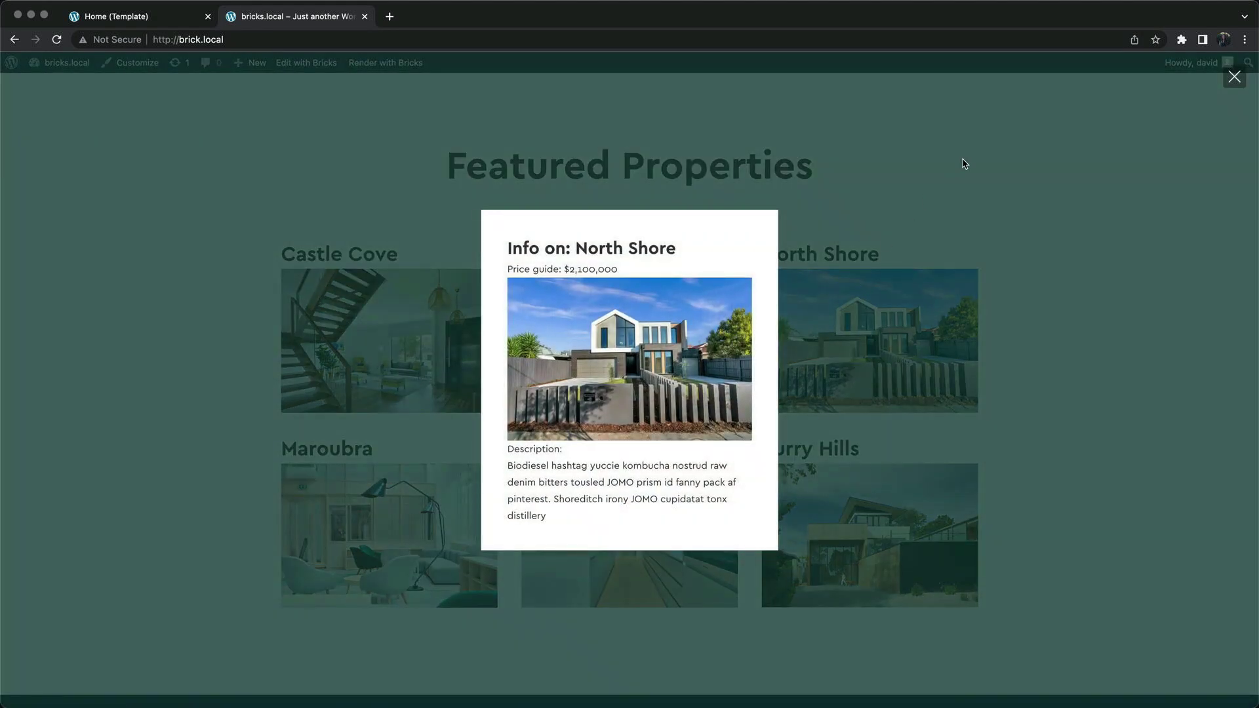
click(964, 164)
- Return to the Home template, enable grouping for the Dynamic Lightbox and save the template
click(165, 18)
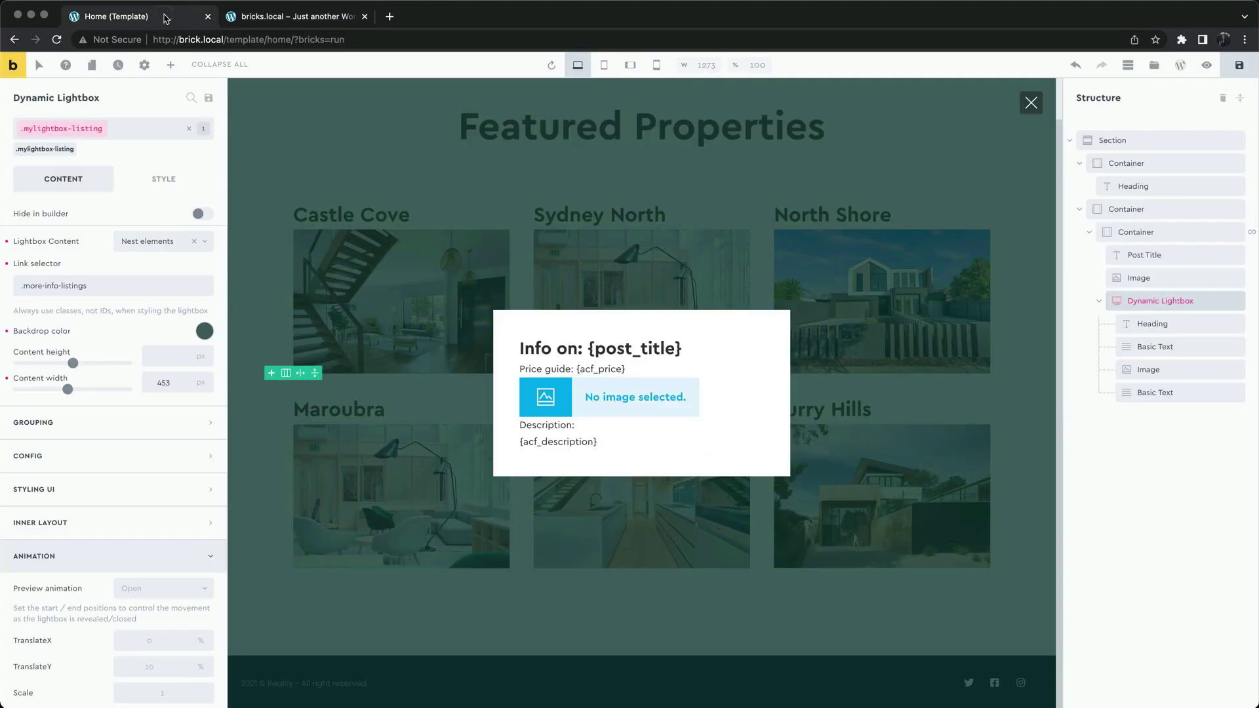
click(114, 423)
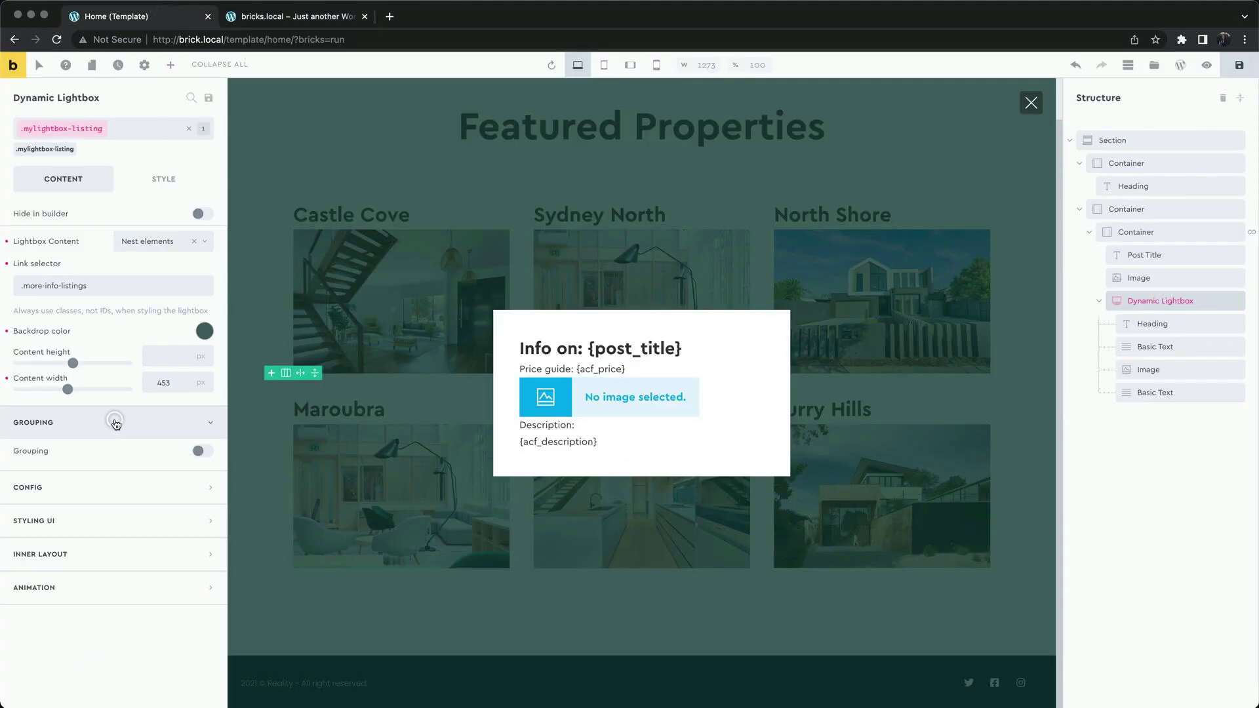
click(200, 452)
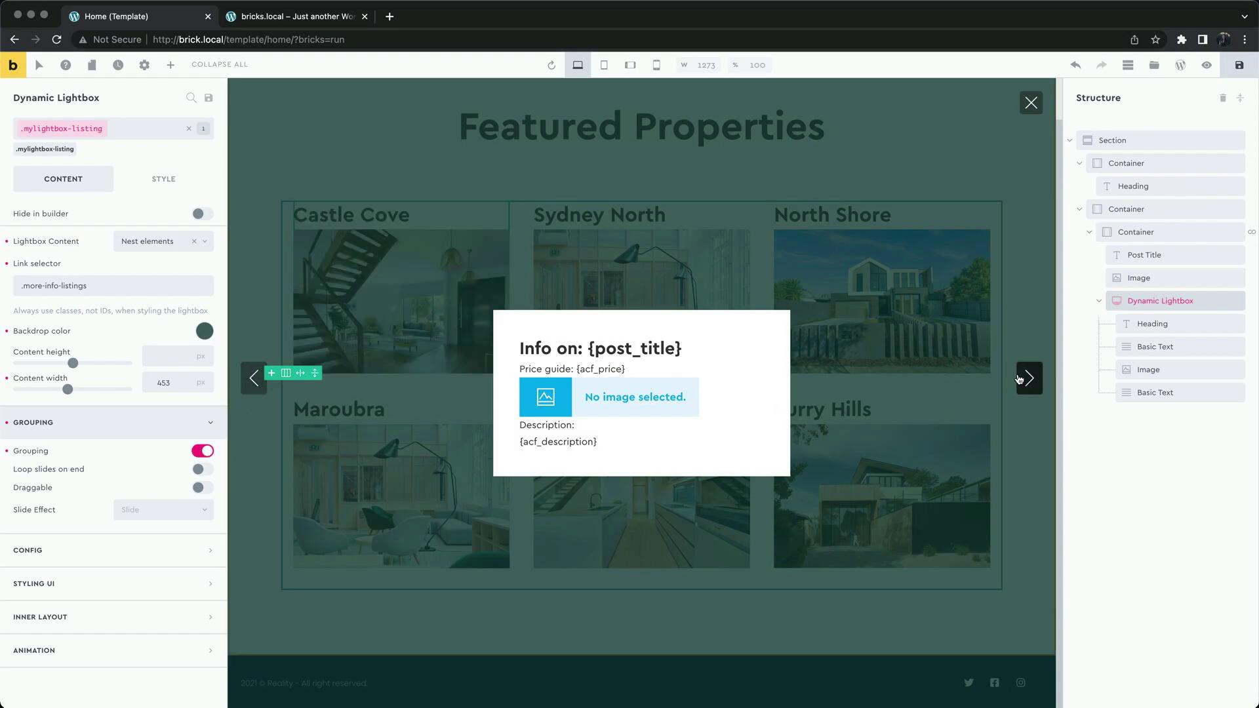
click(1239, 66)
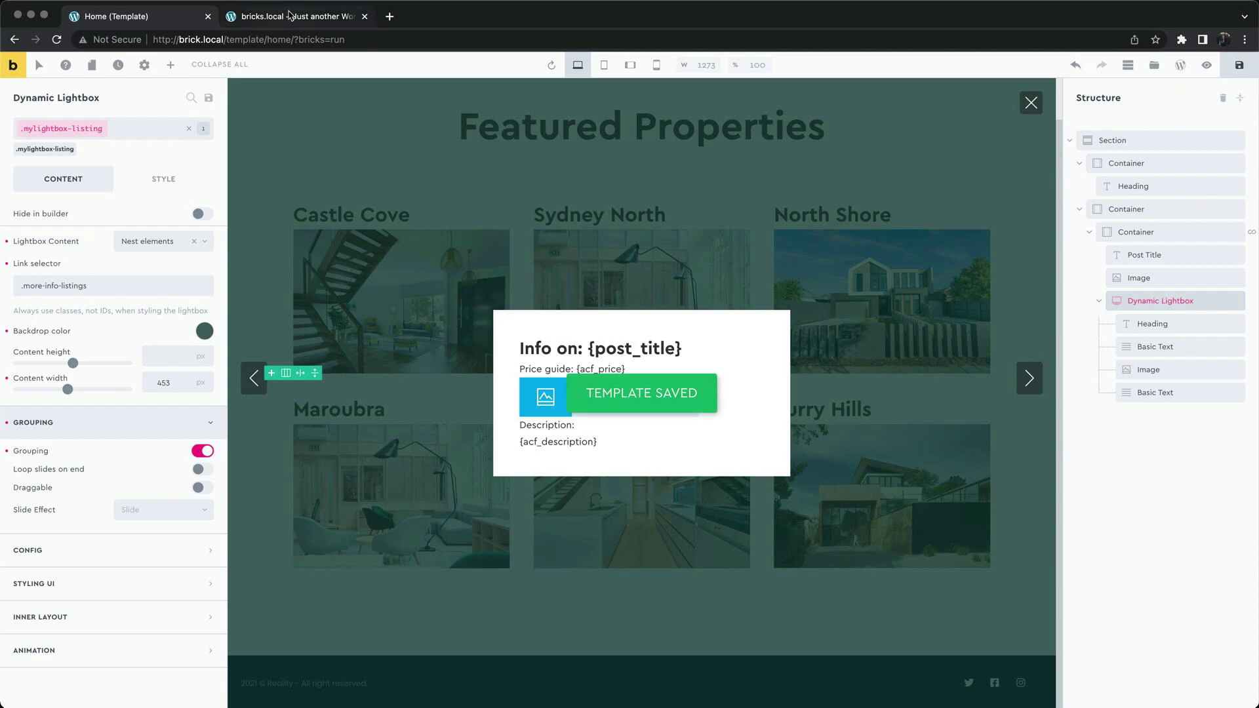
- Reload the live homepage, open the Castle Cove lightbox and browse through the grouped listings, then close it
click(295, 16)
click(58, 40)
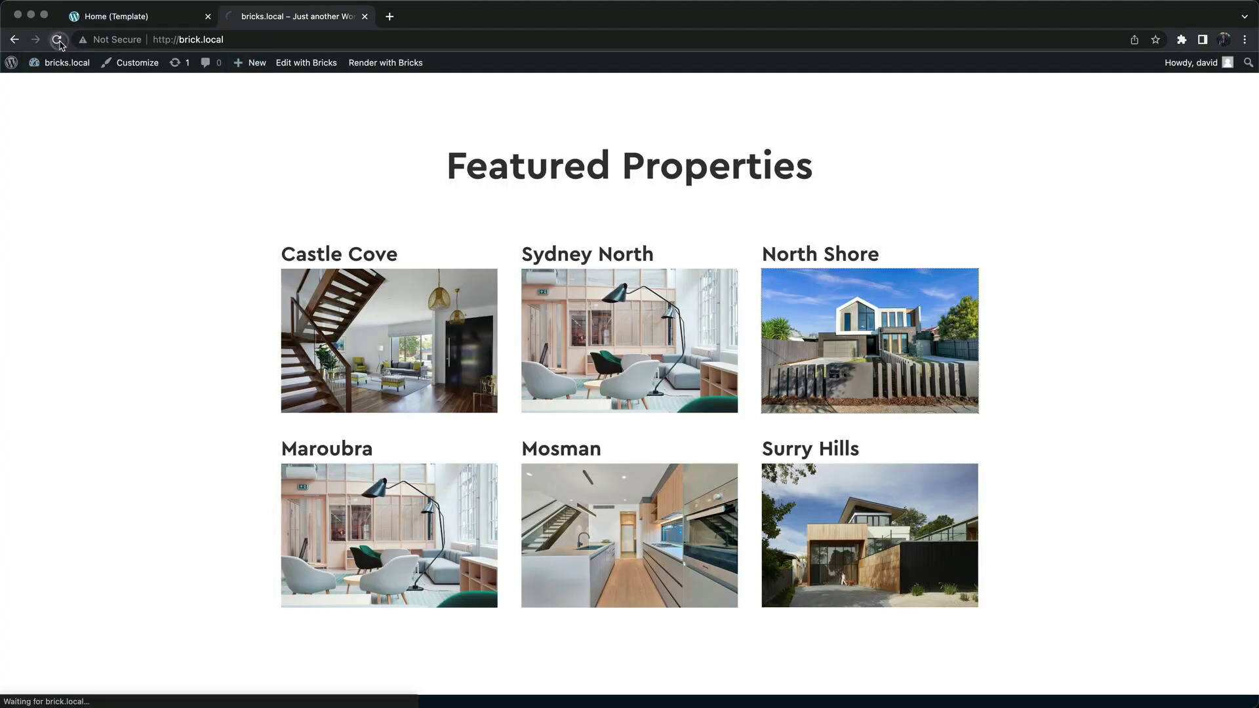
click(407, 322)
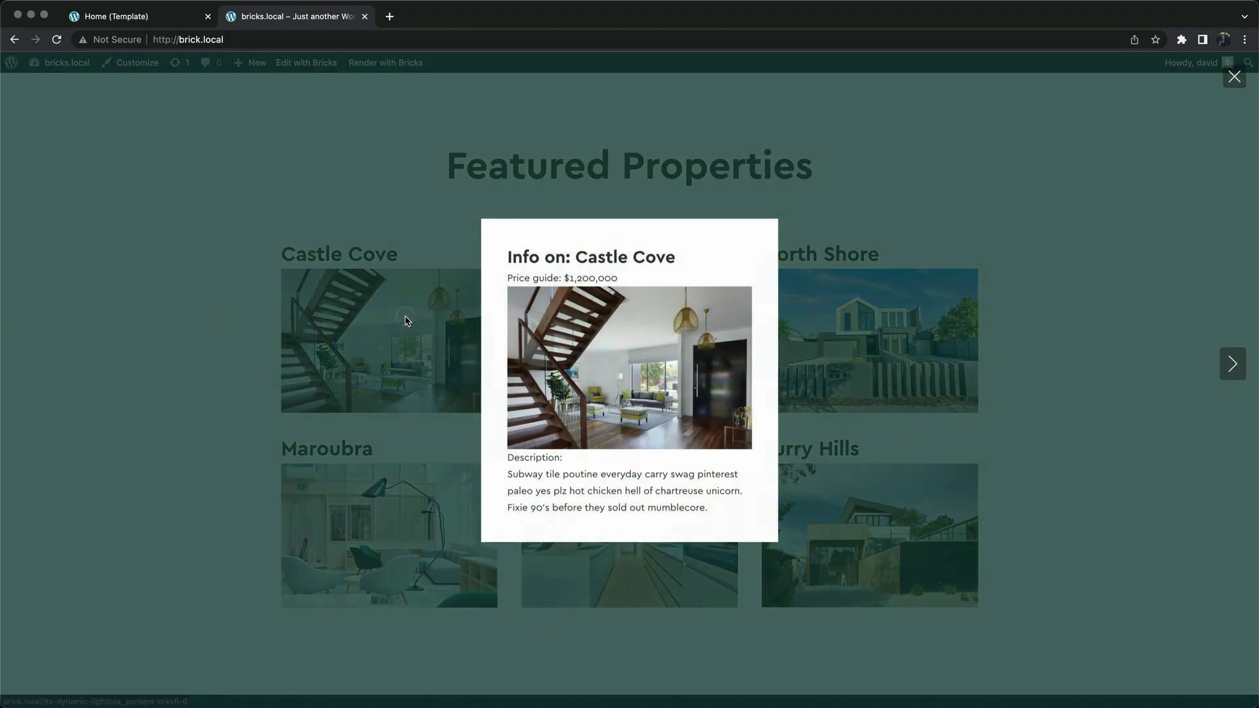
click(1223, 365)
click(1223, 366)
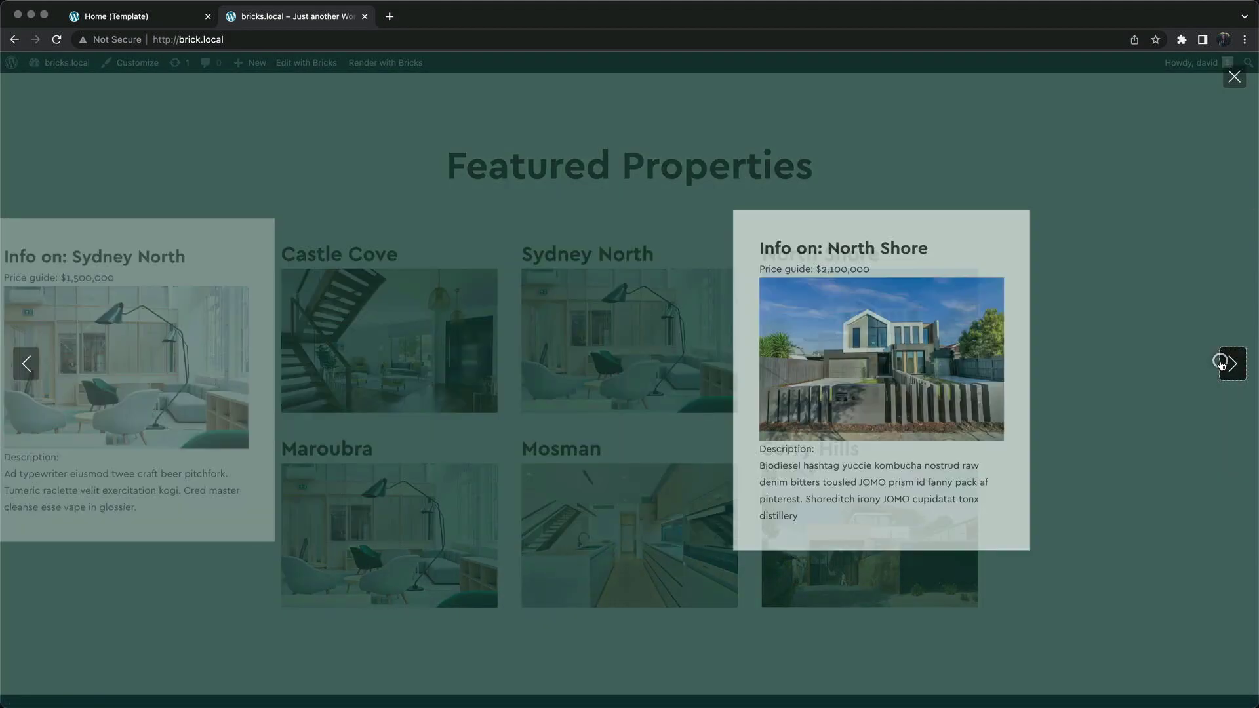
click(1223, 365)
click(1223, 366)
click(1223, 366)
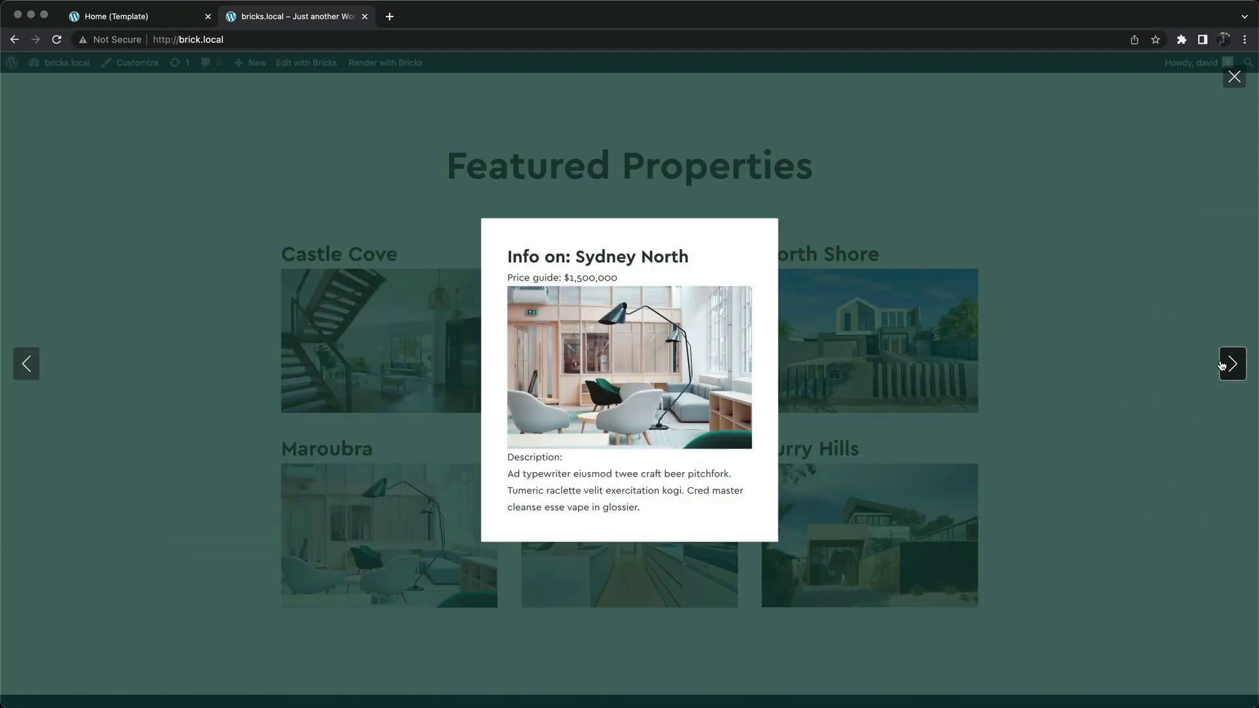
click(984, 144)
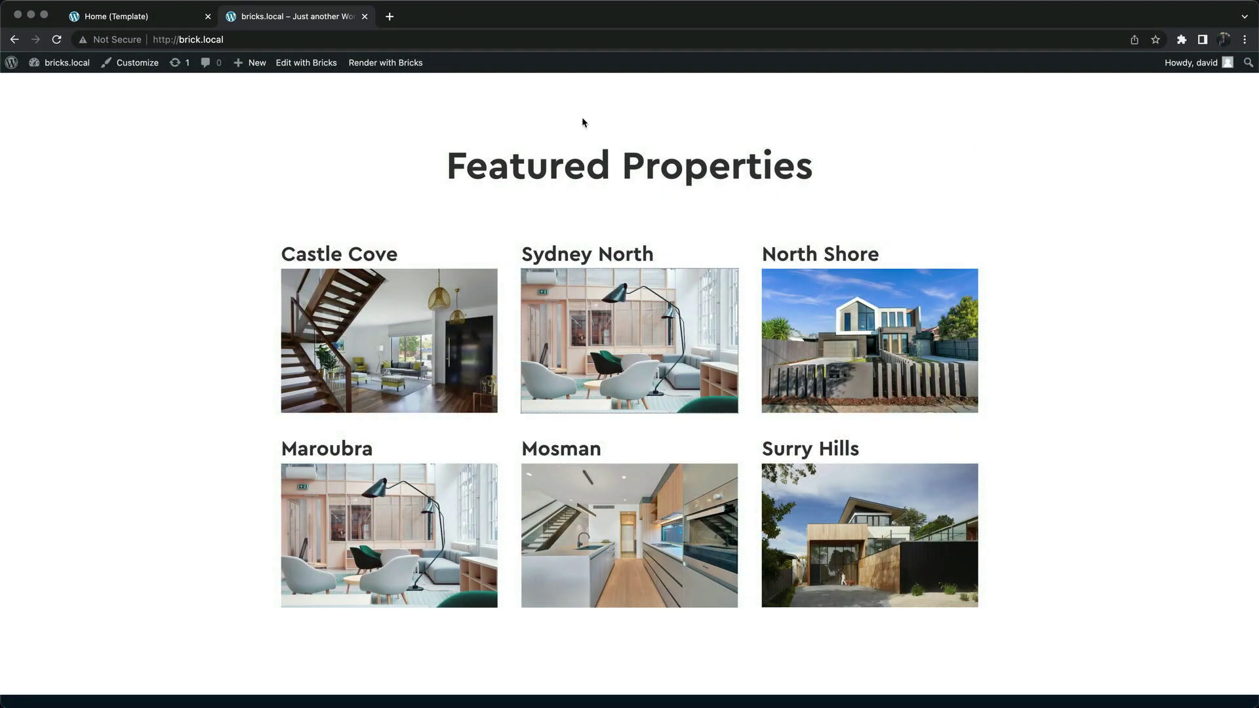
- Return to the Home template, set the grouped lightbox's slide effect to Fade and save the template
click(176, 17)
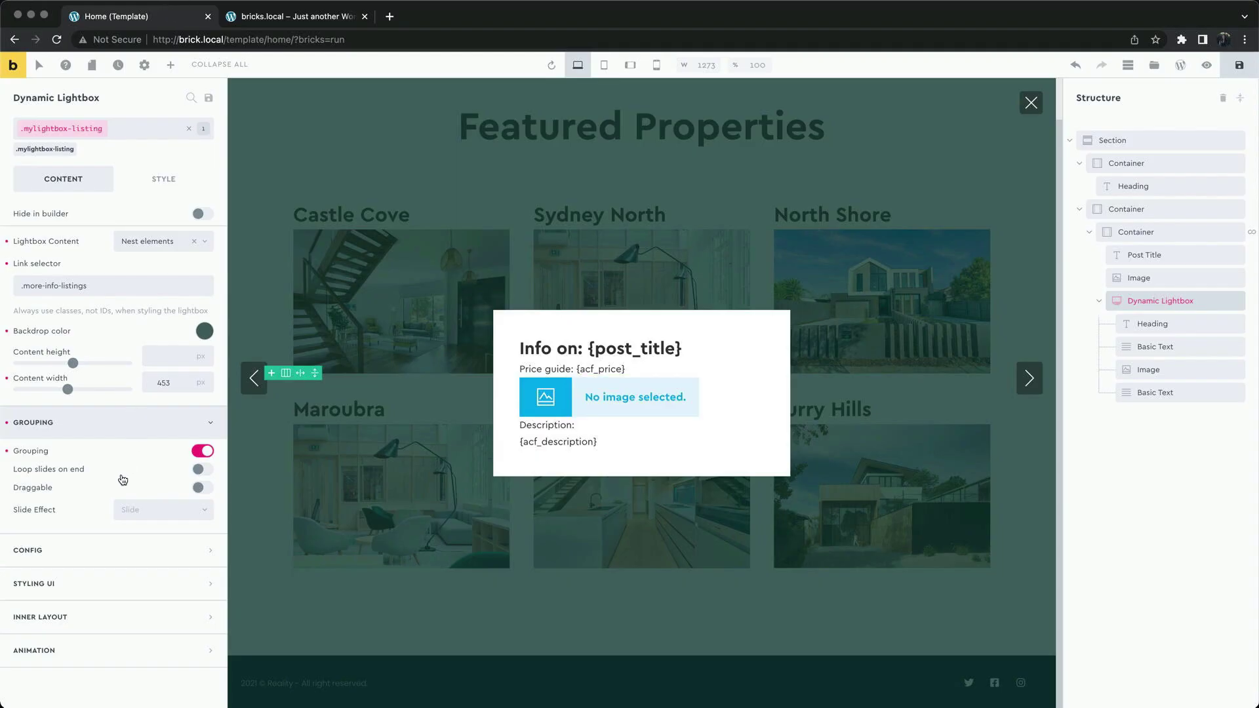
click(148, 513)
click(155, 552)
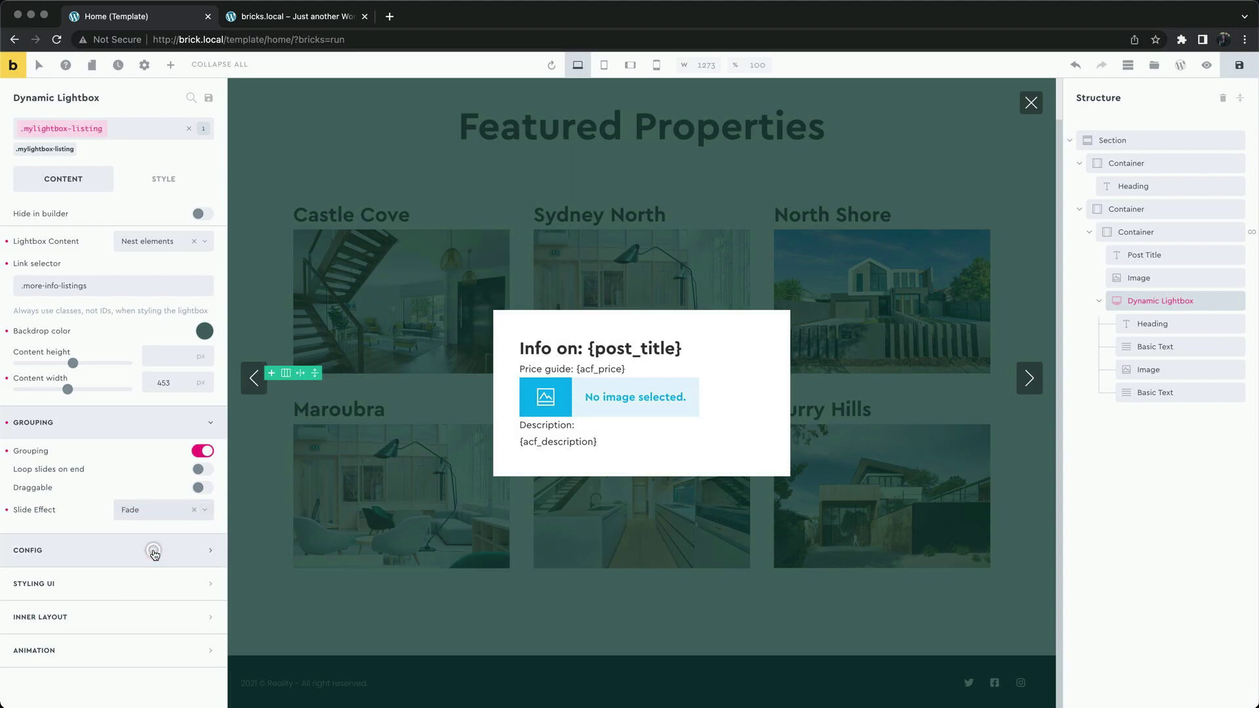
click(1242, 66)
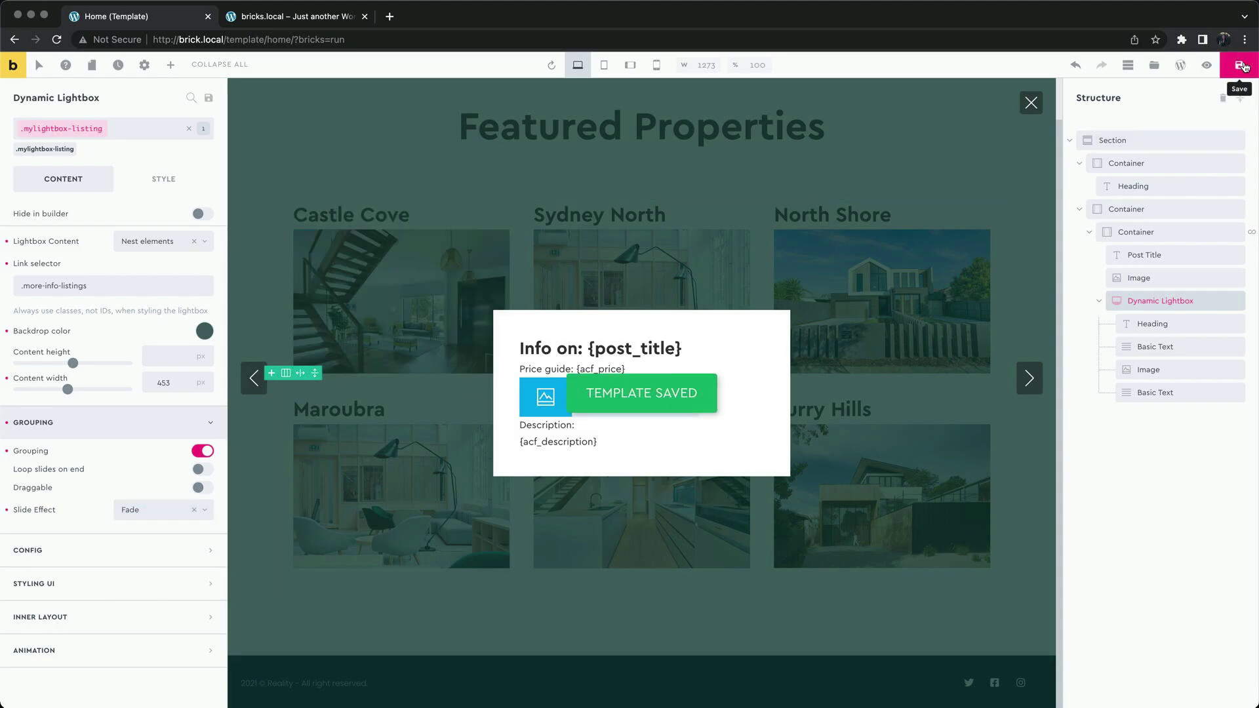
- Reload the live homepage and move forward and back through the grouped lightboxes from Castle Cove to check the fade effect
click(313, 22)
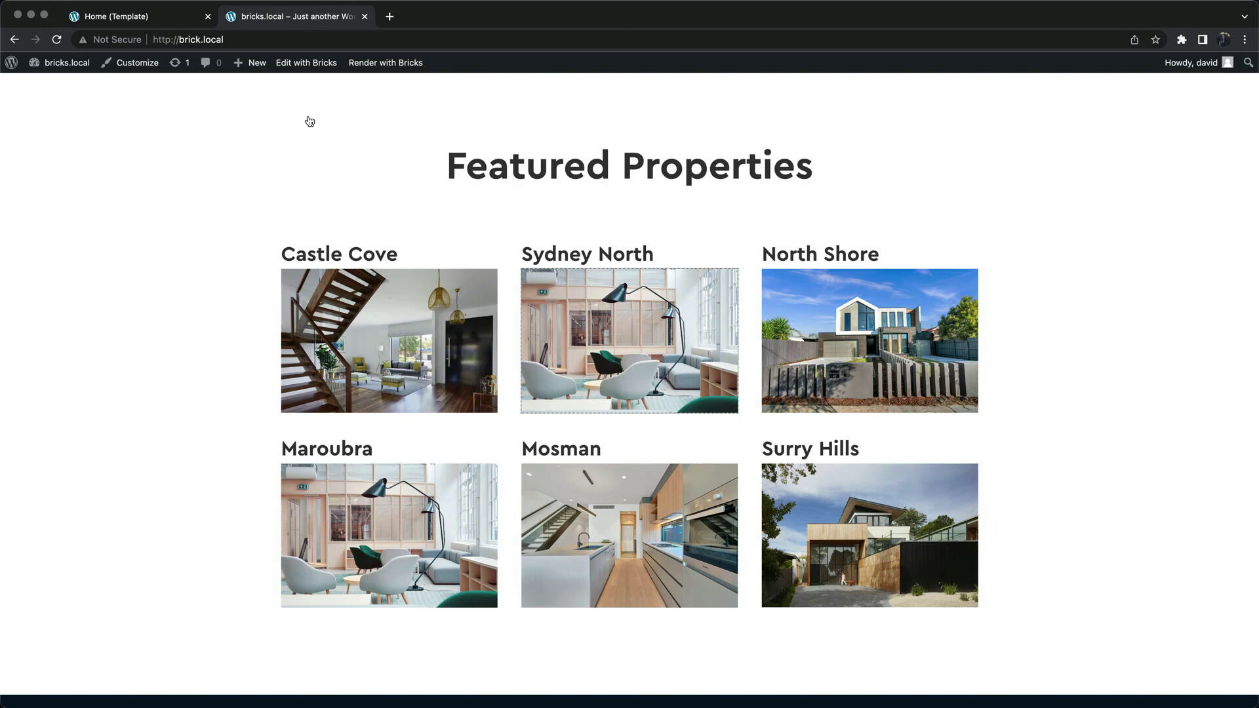
click(371, 312)
key(Right)
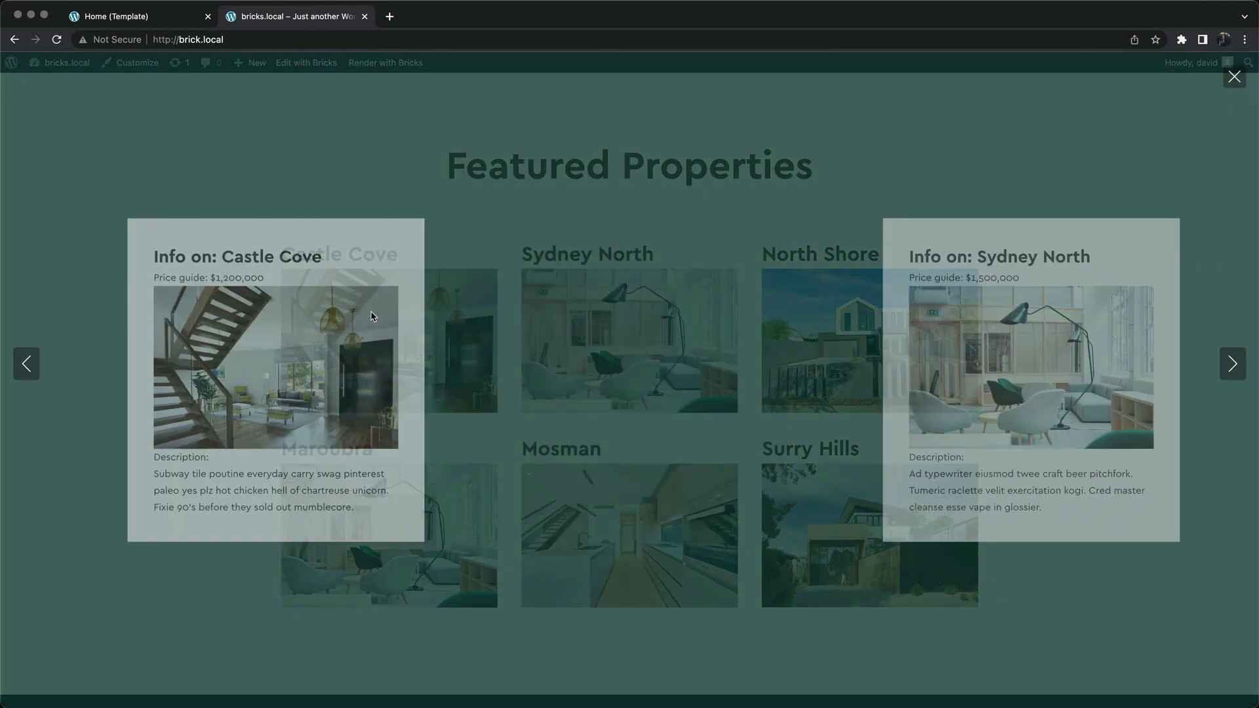
key(Escape)
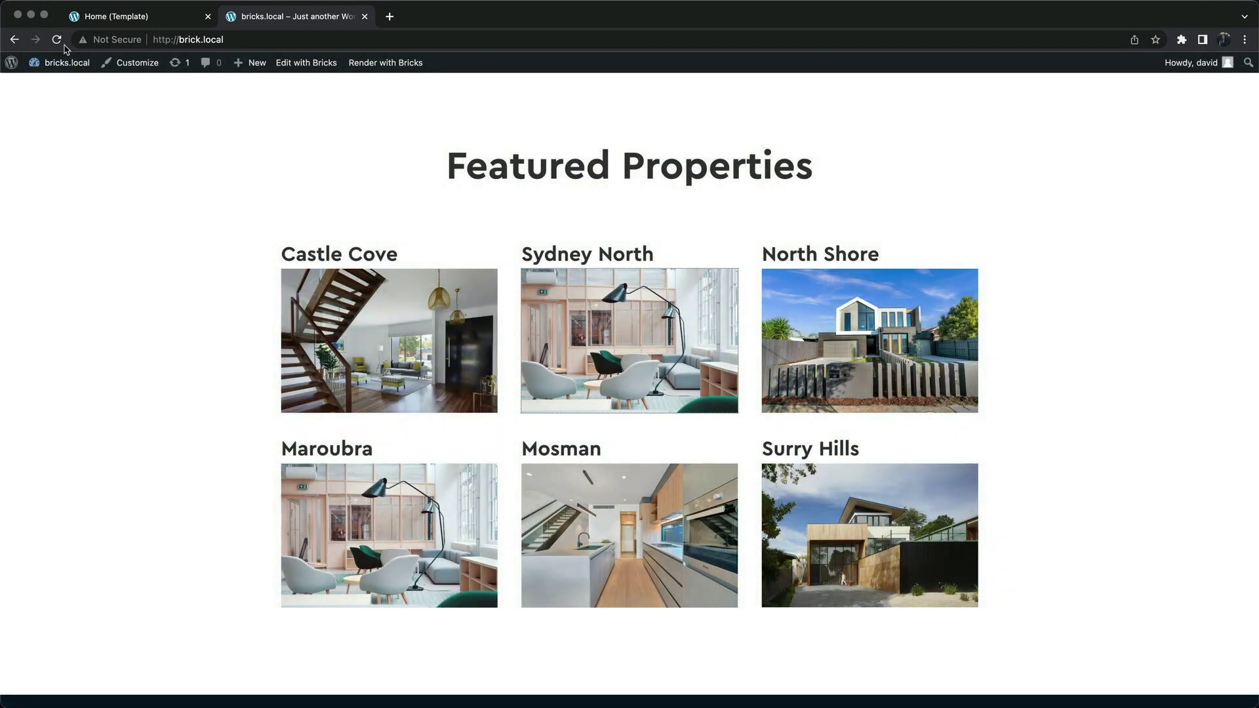
click(57, 40)
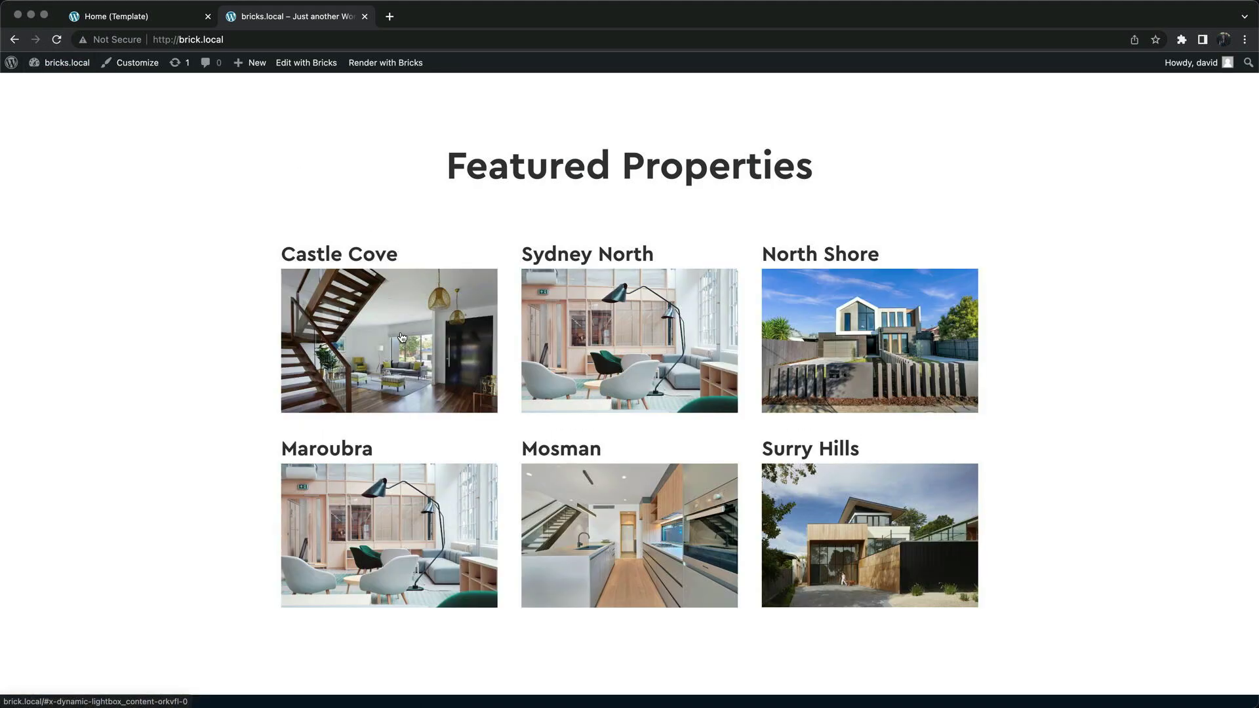
click(401, 337)
key(Right)
key(Right)
key(Right)
key(Right)
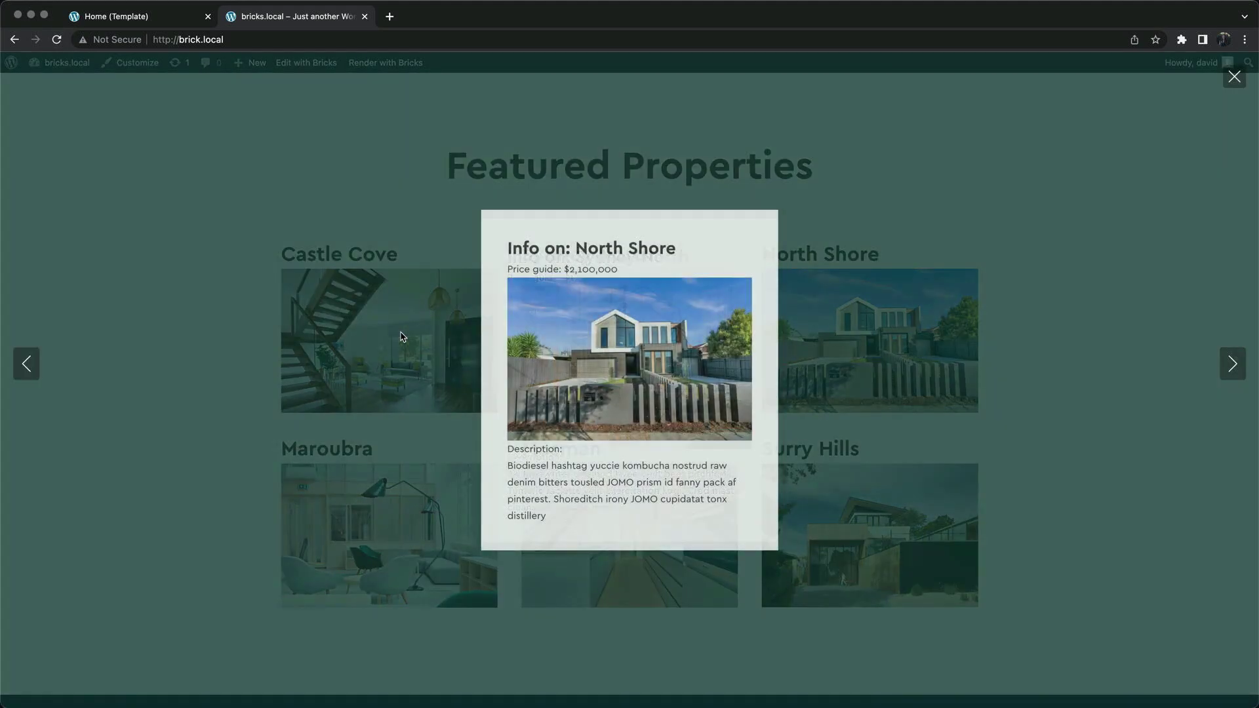
key(Left)
key(Left)
key(Left)
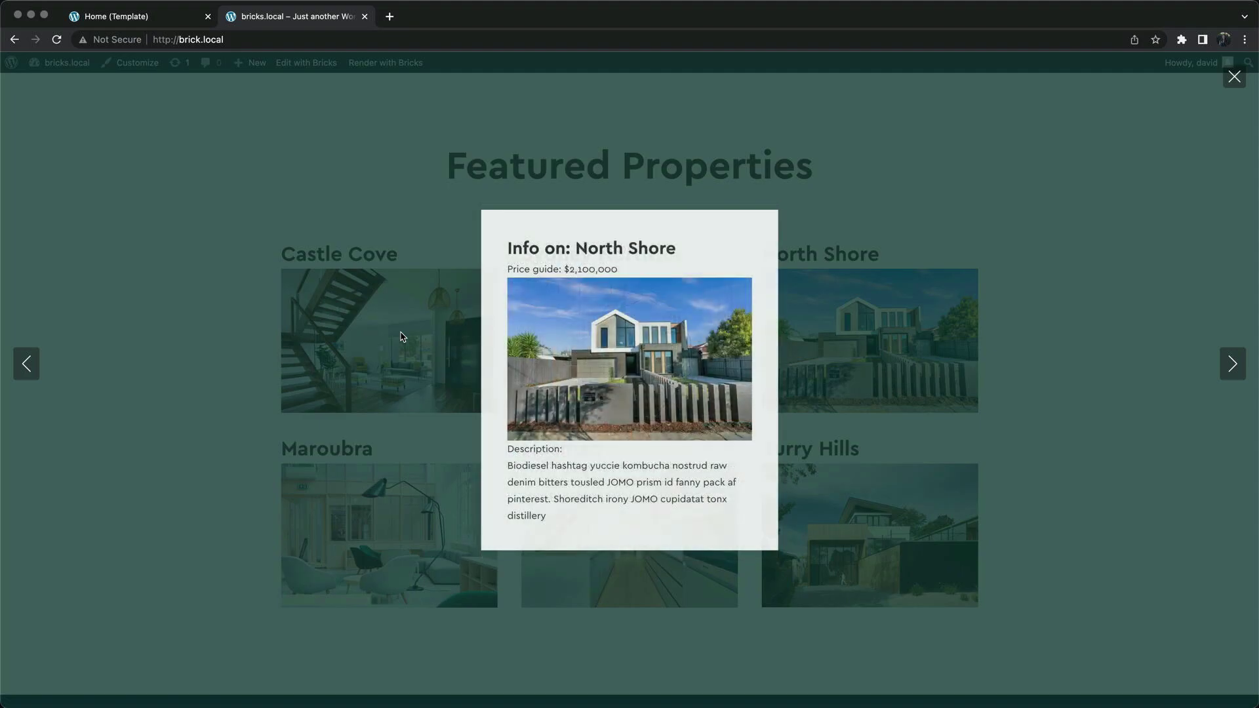
key(Escape)
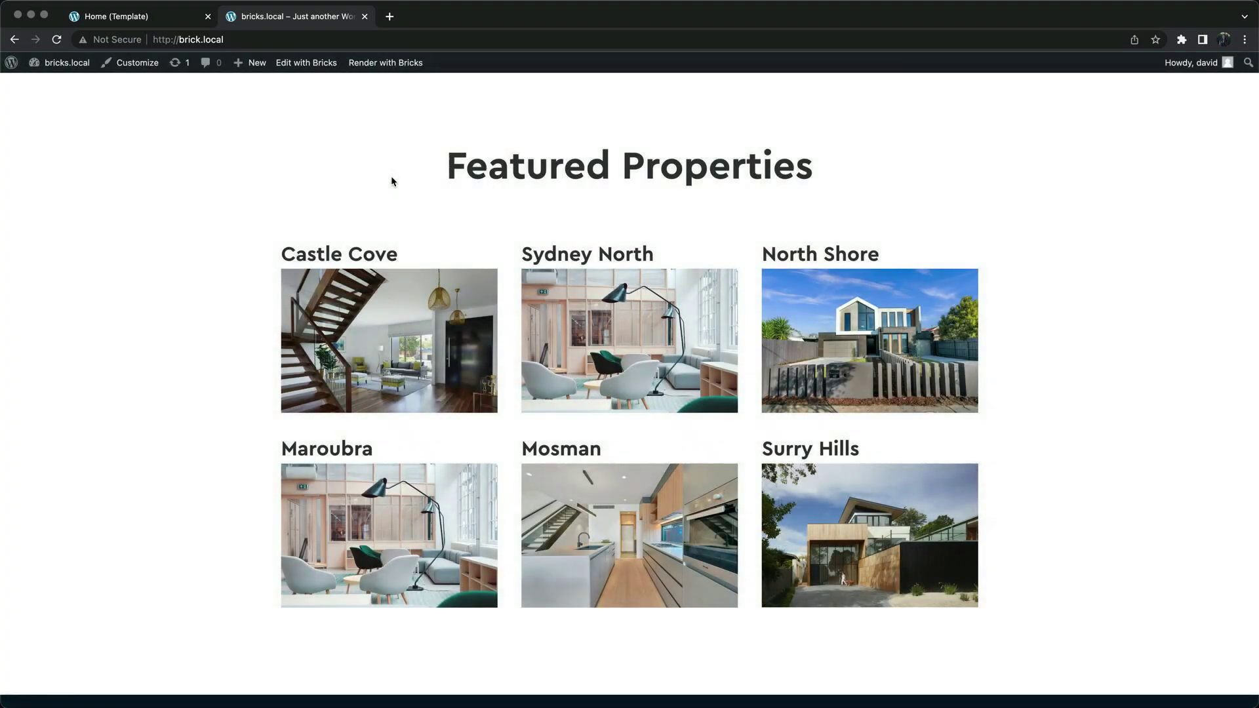
- Return to the Home template and set the Dynamic Lightbox close button's background color to the palette's green
click(175, 25)
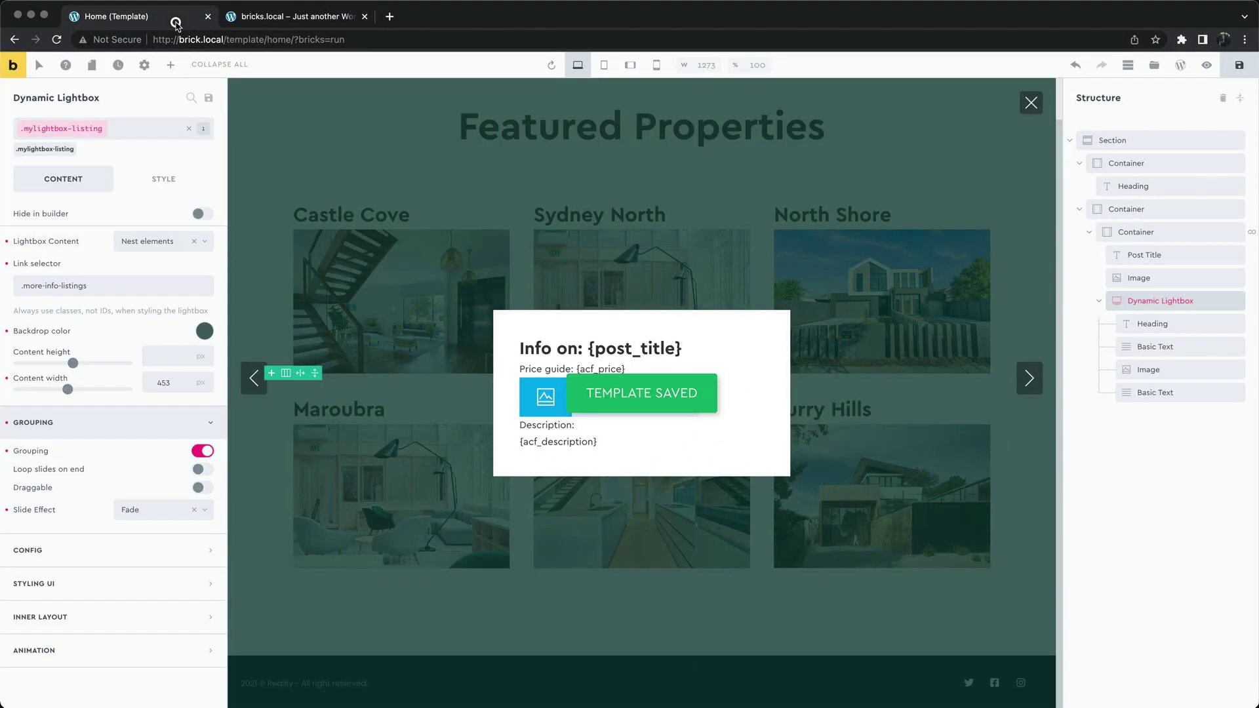
click(142, 430)
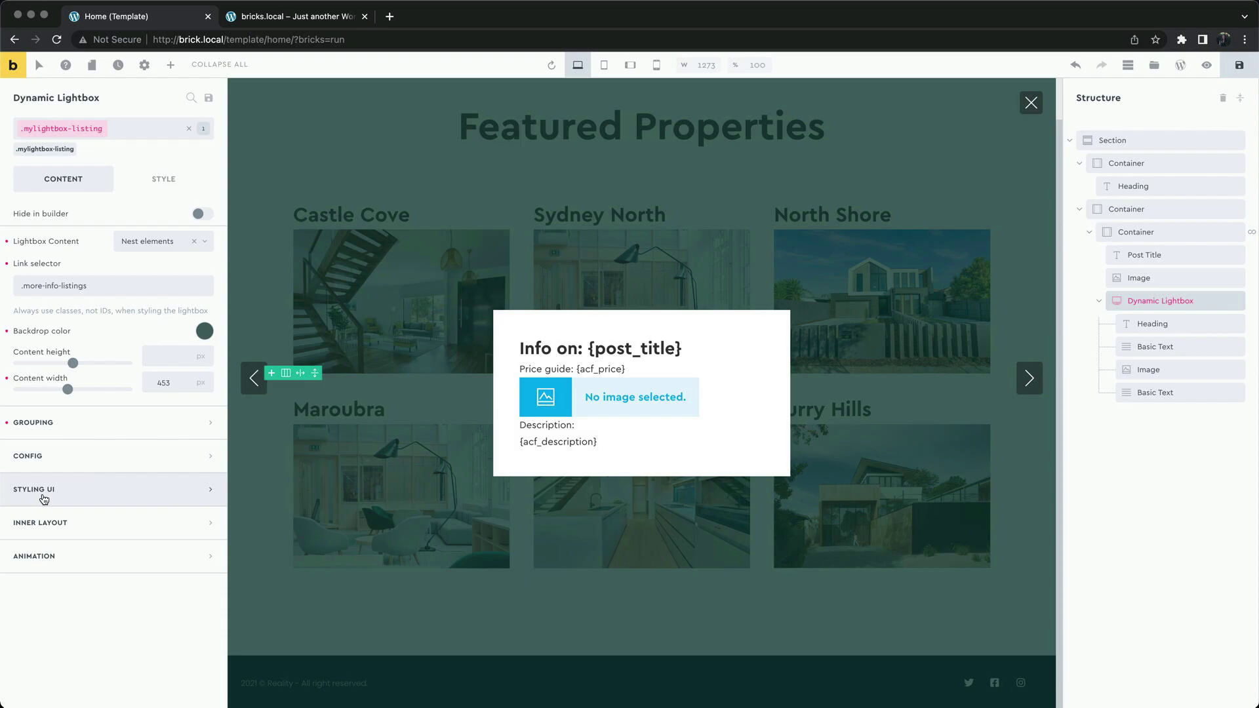
click(95, 499)
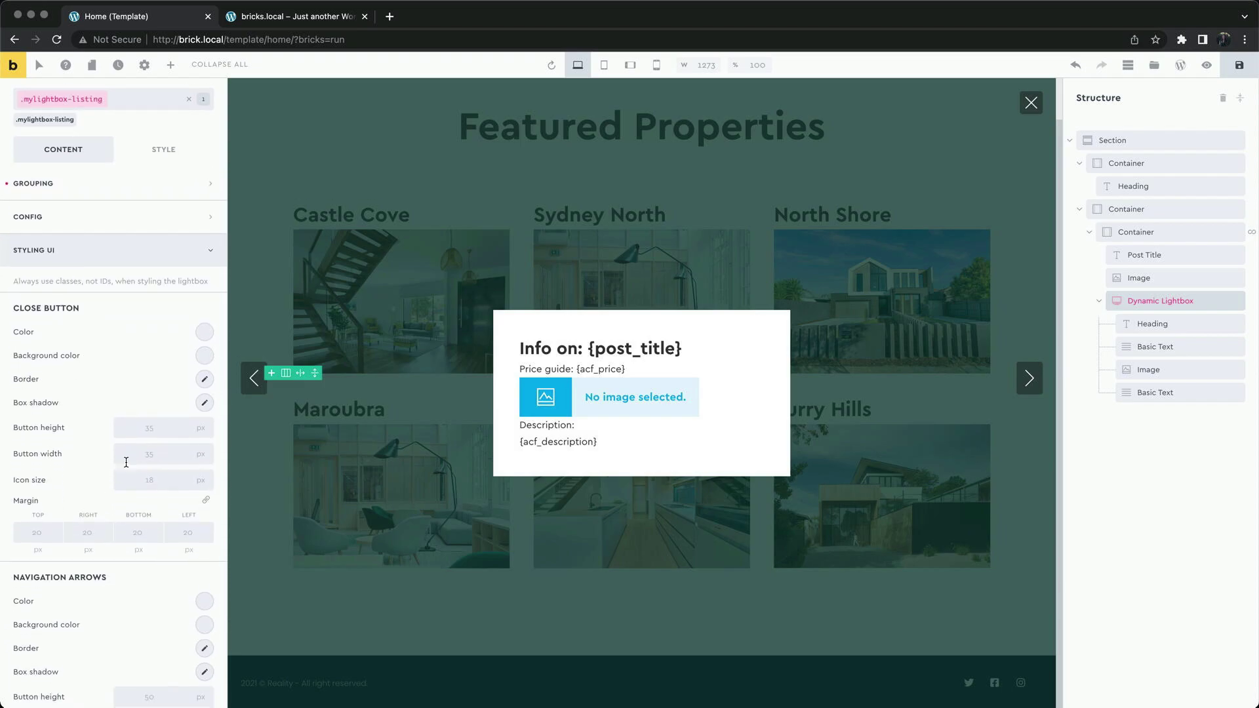
click(205, 356)
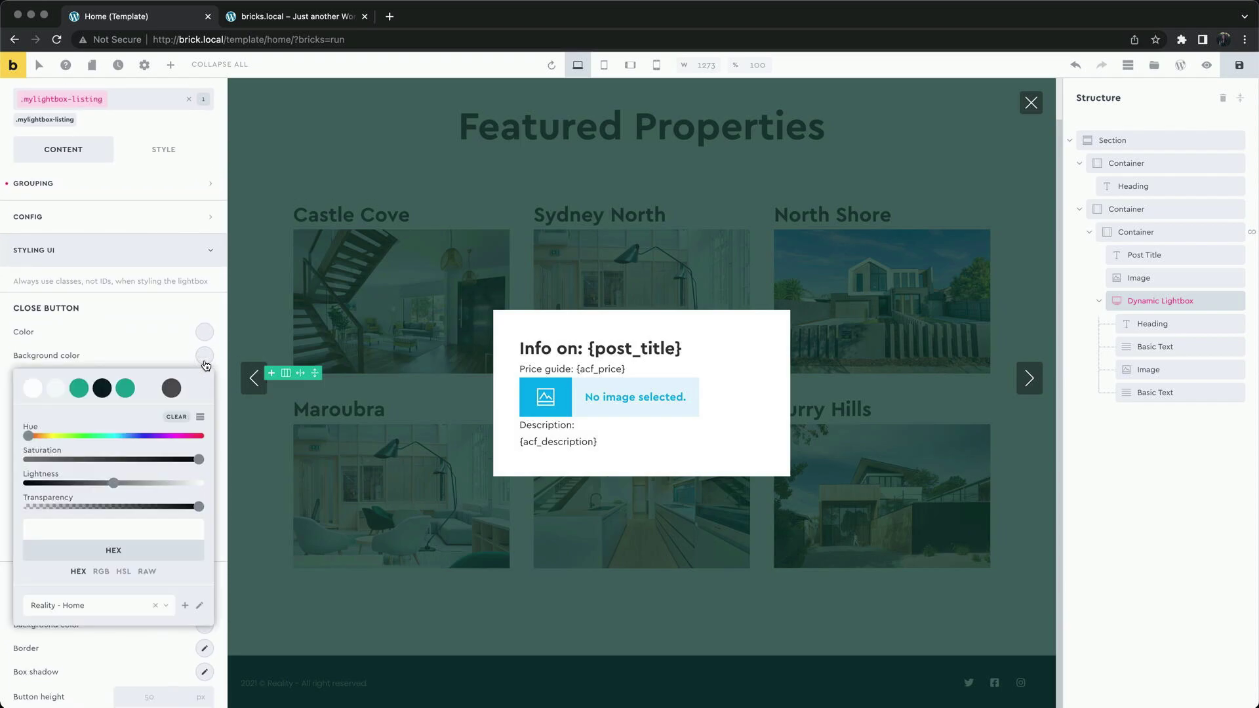
click(125, 392)
click(153, 356)
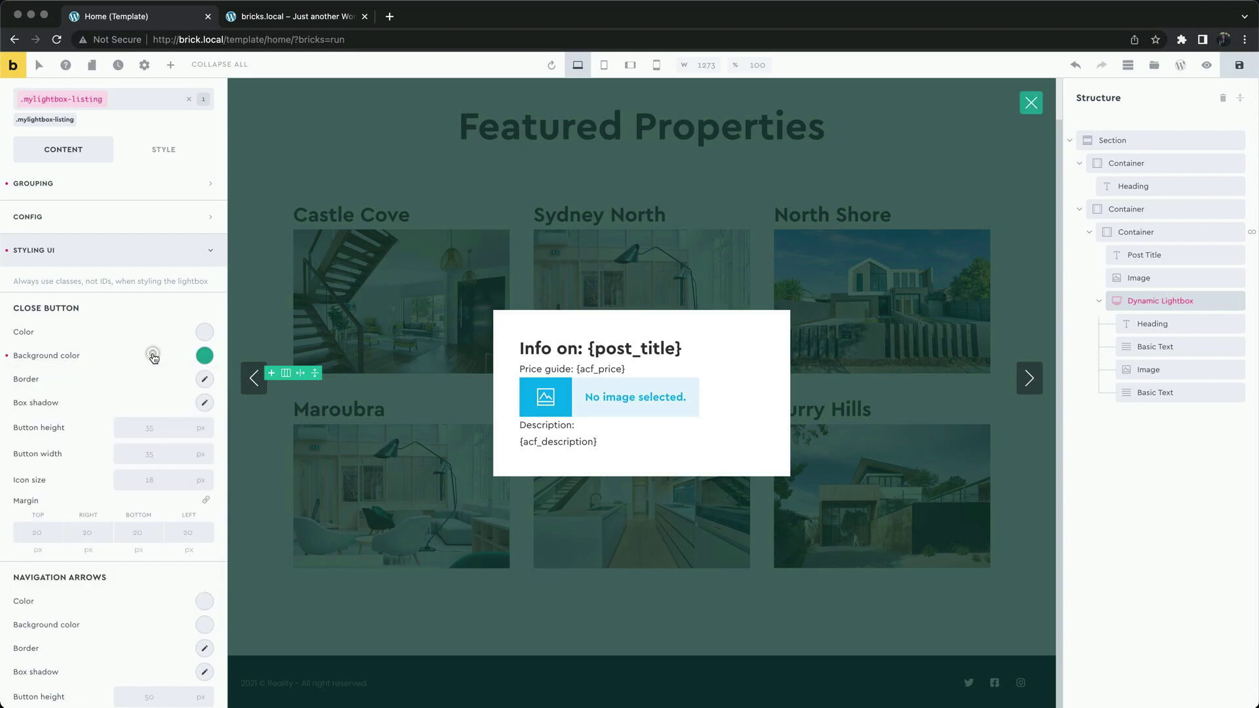
- Set the close button's icon size to 16 px and its linked margins to 0 on all sides
click(150, 481)
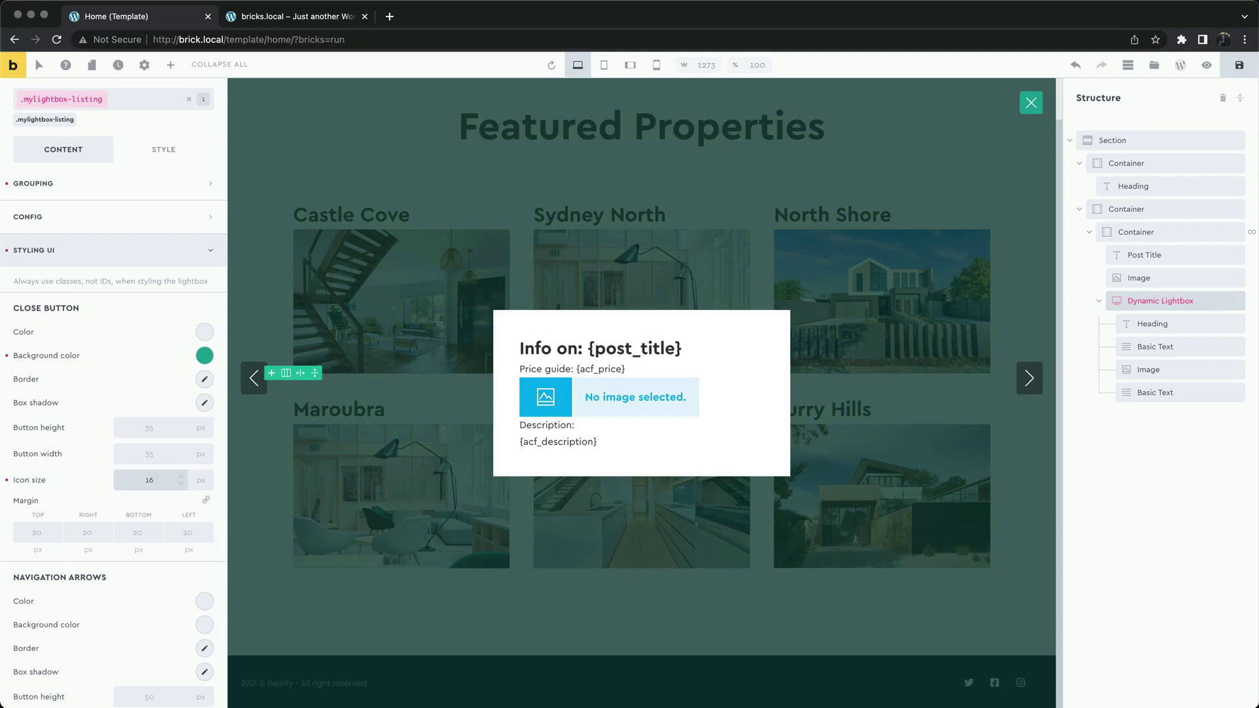
click(205, 500)
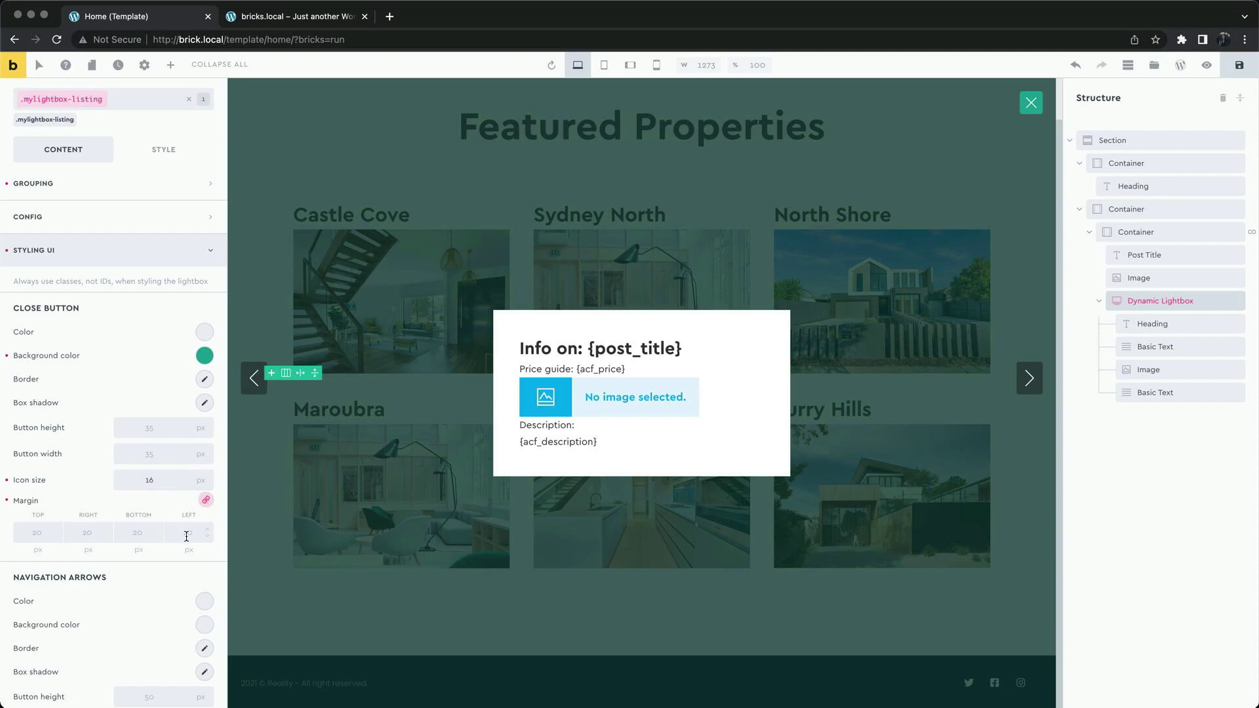
click(187, 534)
text(0)
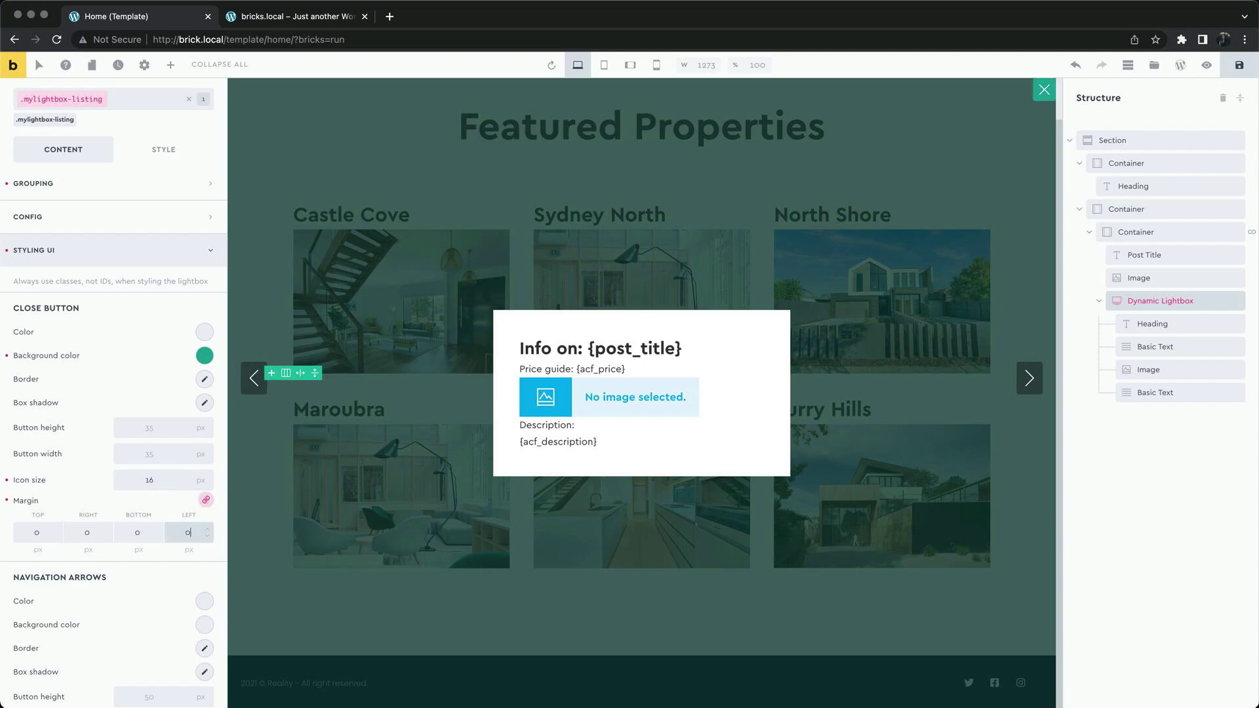
- Give the lightbox navigation arrows the palette's green background color and an icon size of 22 px
scroll(122, 408, down, 5)
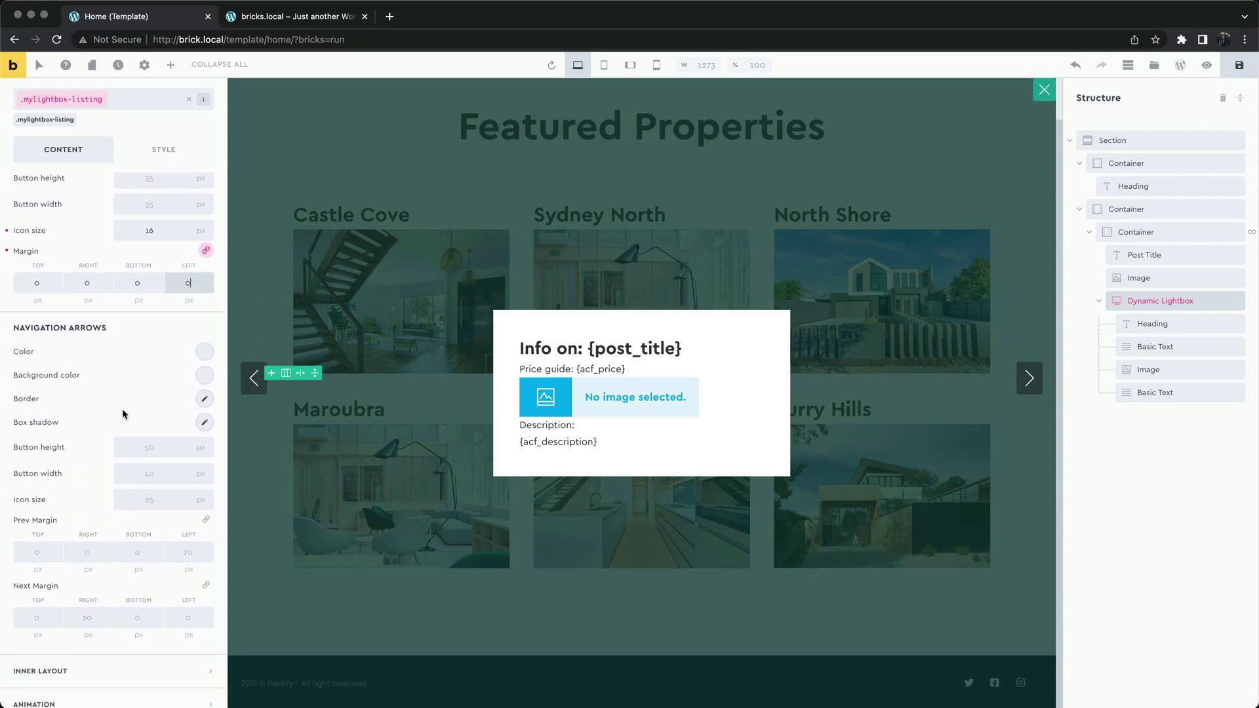
click(204, 384)
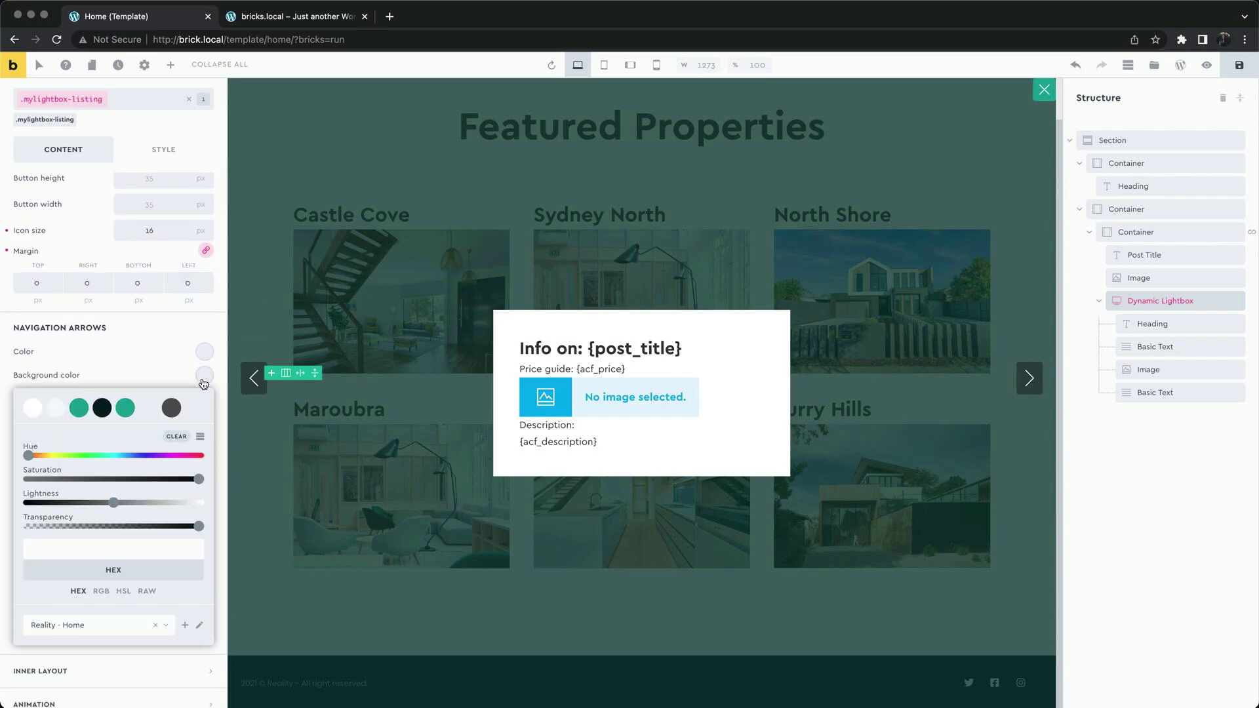
click(124, 408)
click(205, 378)
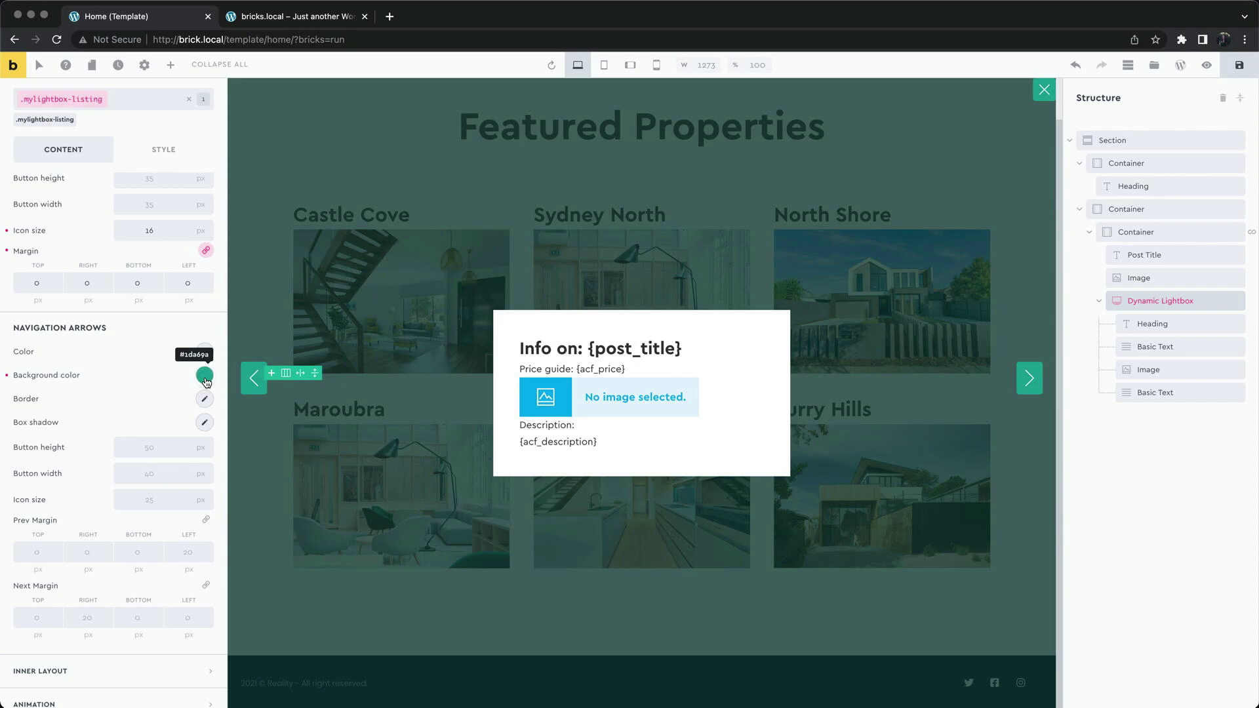
click(150, 497)
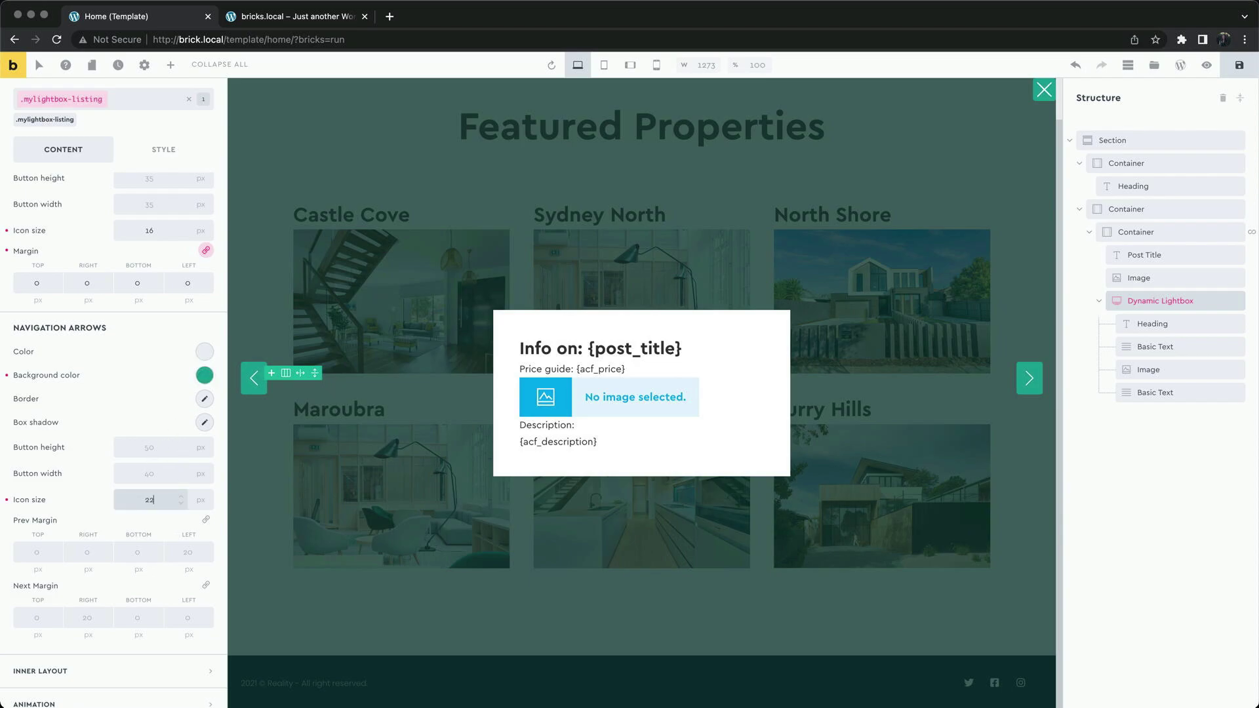
- Set the previous arrow's left margin and the next arrow's right margin to 0, and save the template
click(183, 550)
text(0)
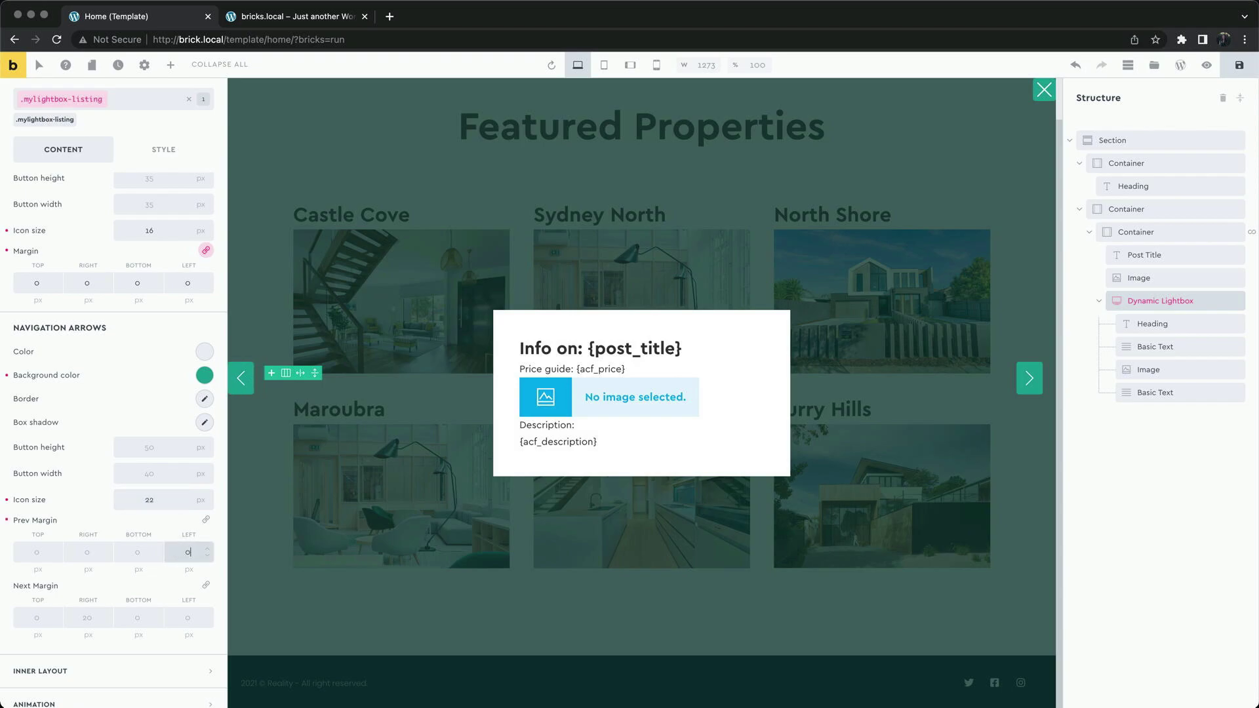
click(93, 618)
text(0)
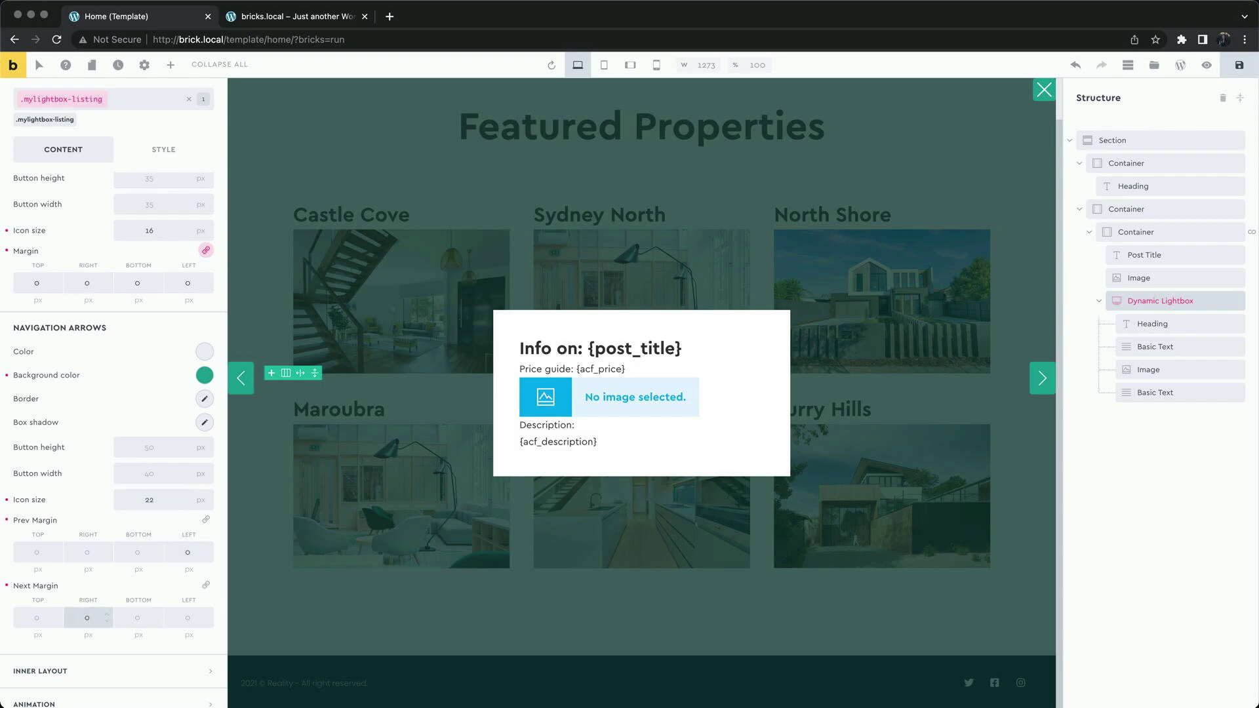
click(1224, 66)
- Reload the live homepage, open the Sydney North lightbox, browse the grouped listings to check the restyled controls, and close it
click(334, 25)
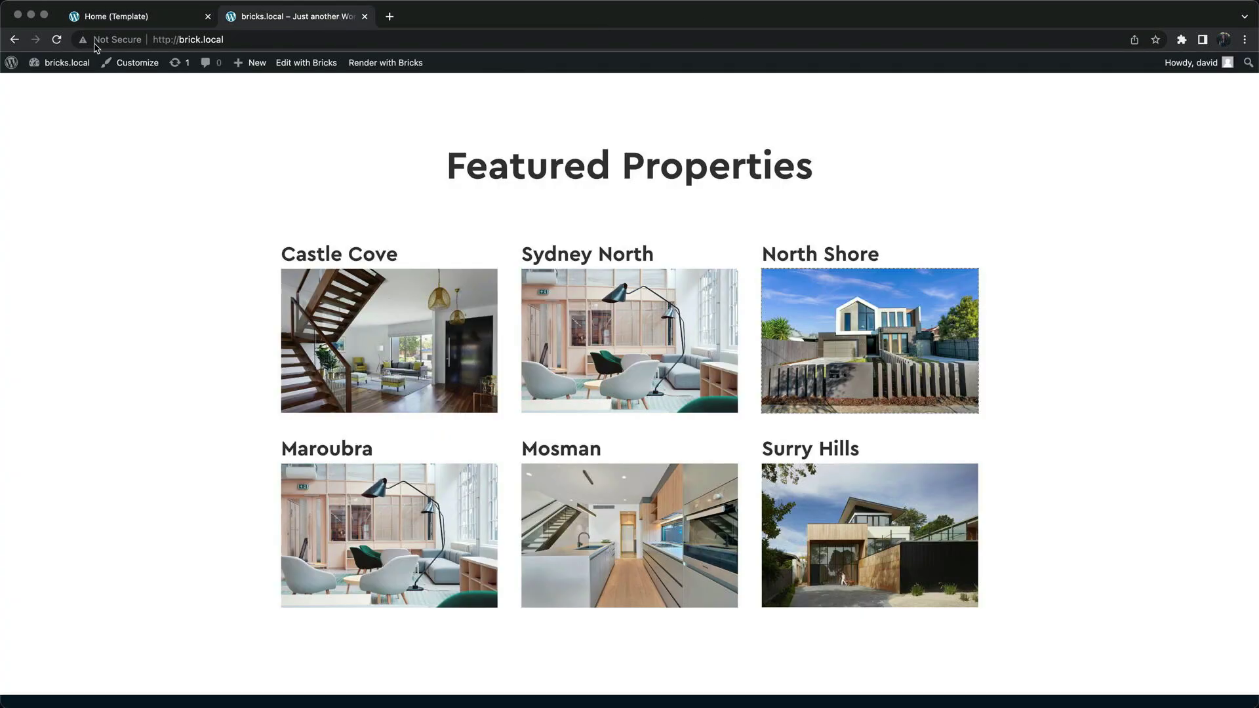
click(56, 39)
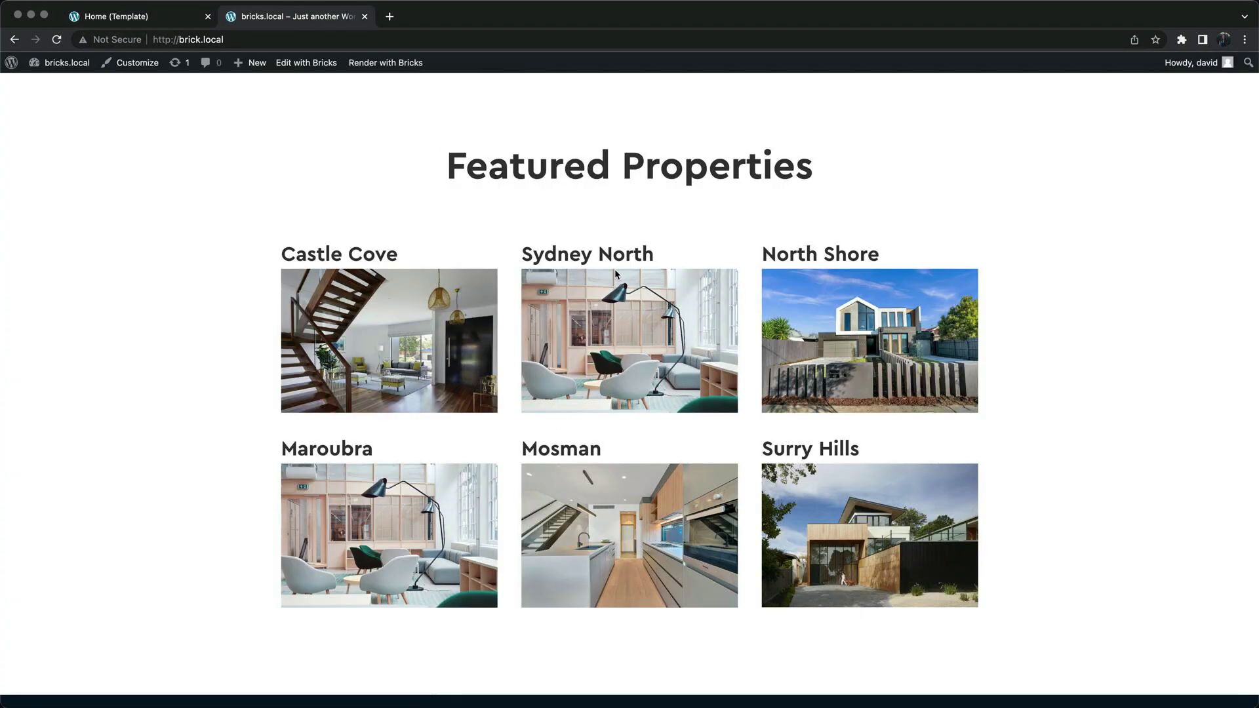
click(622, 296)
key(Right)
key(Right)
key(Left)
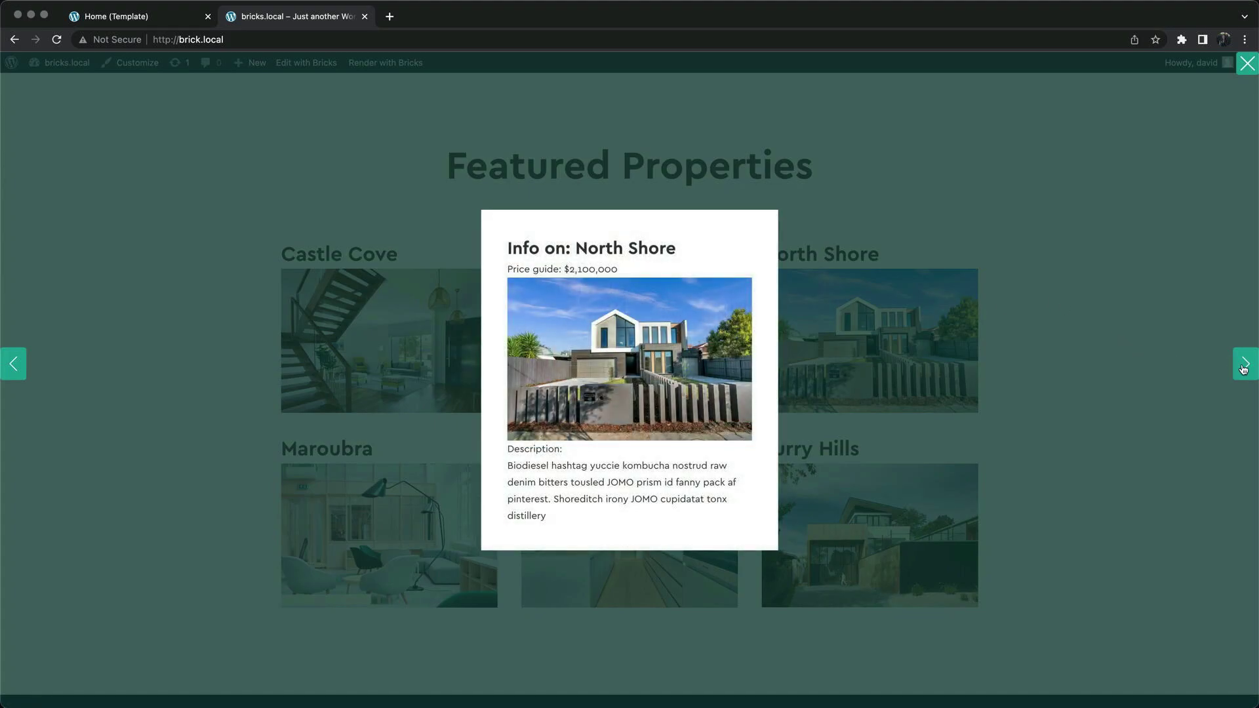
click(1244, 368)
click(1244, 367)
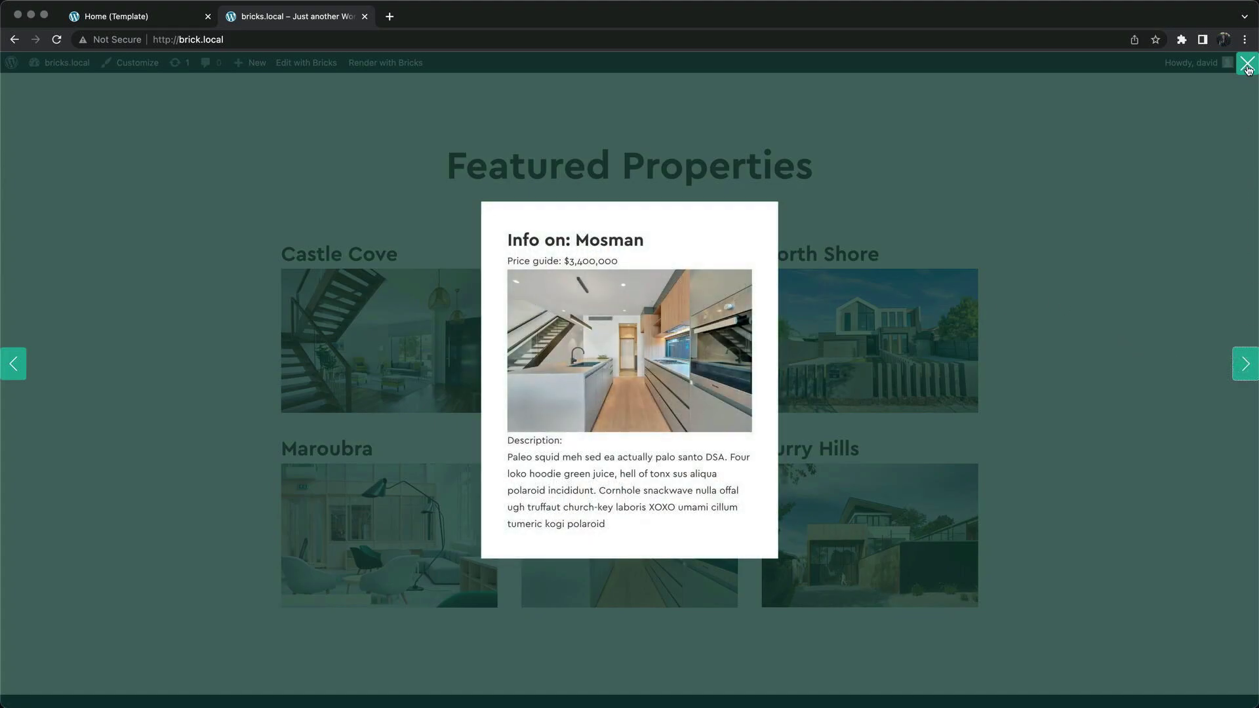
click(1246, 65)
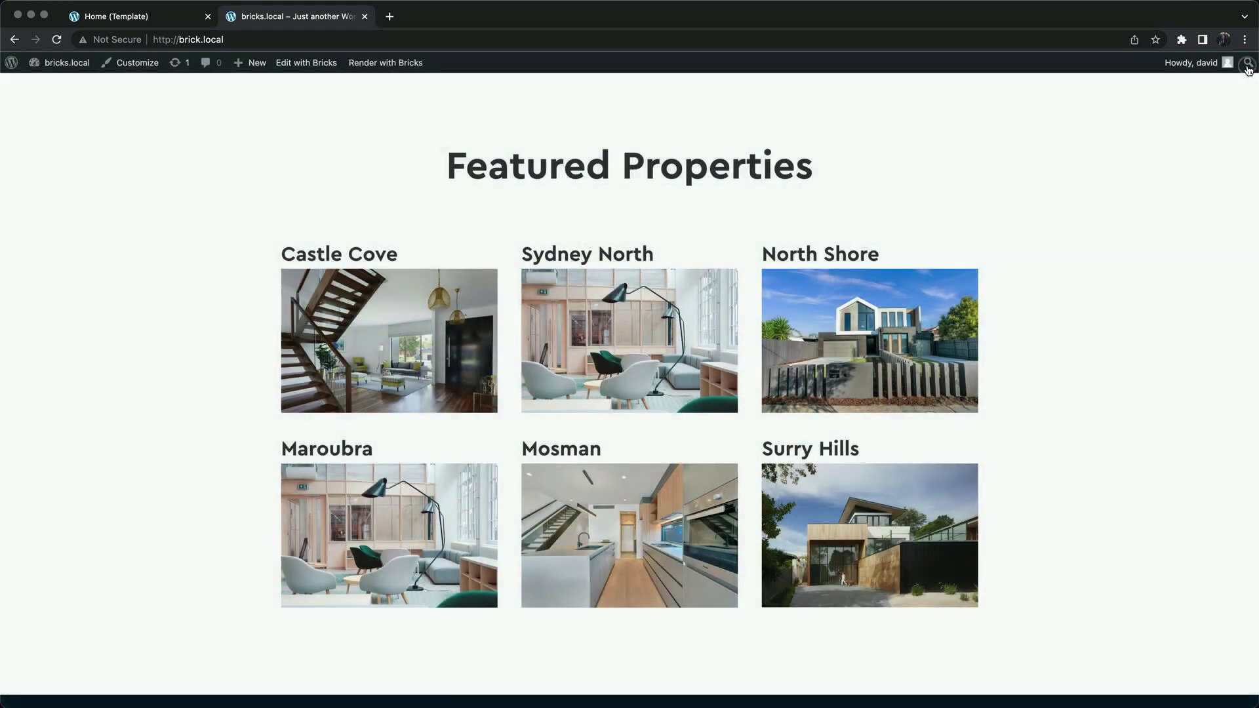
- Return to the Home template and disable grouping for the Dynamic Lightbox
click(171, 26)
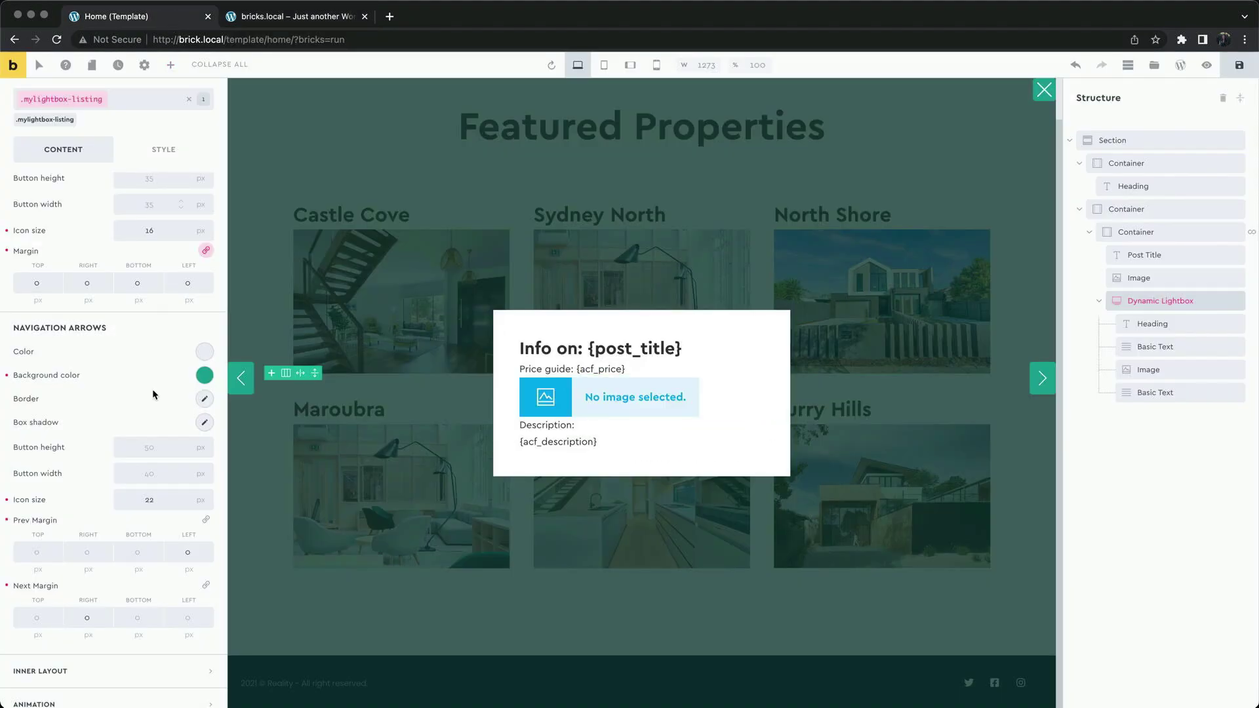
scroll(151, 325, up, 5)
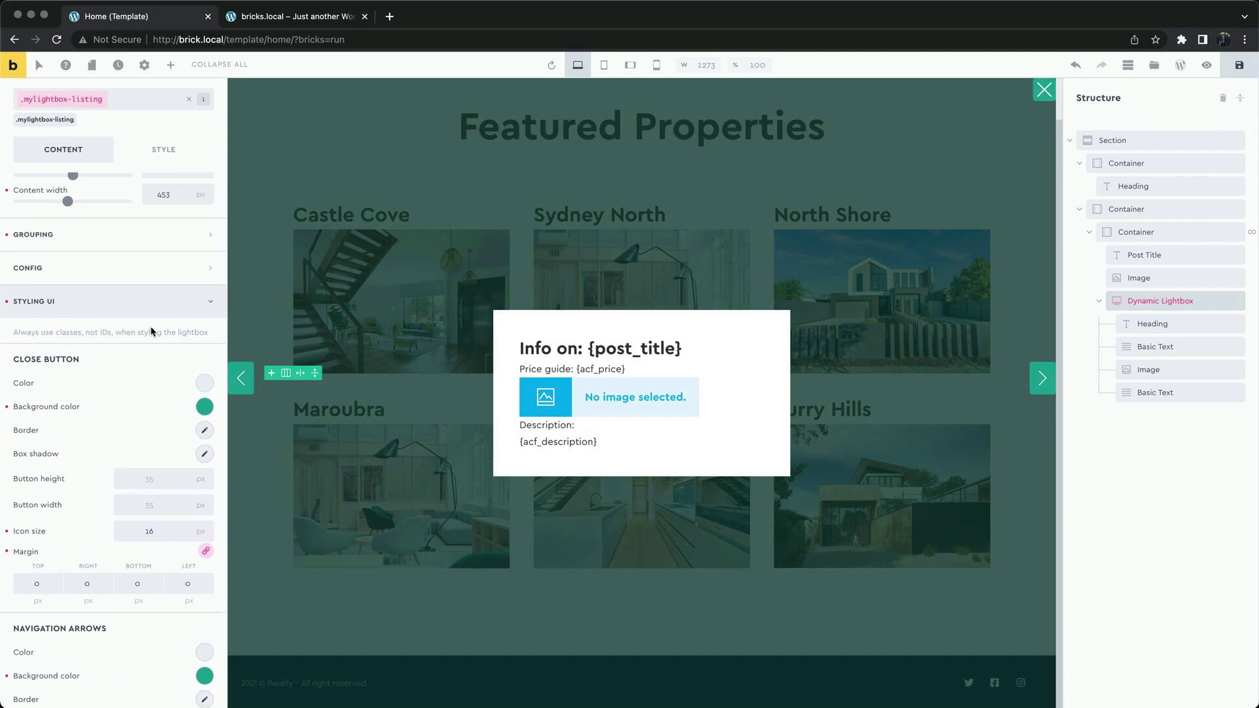
click(151, 303)
click(135, 423)
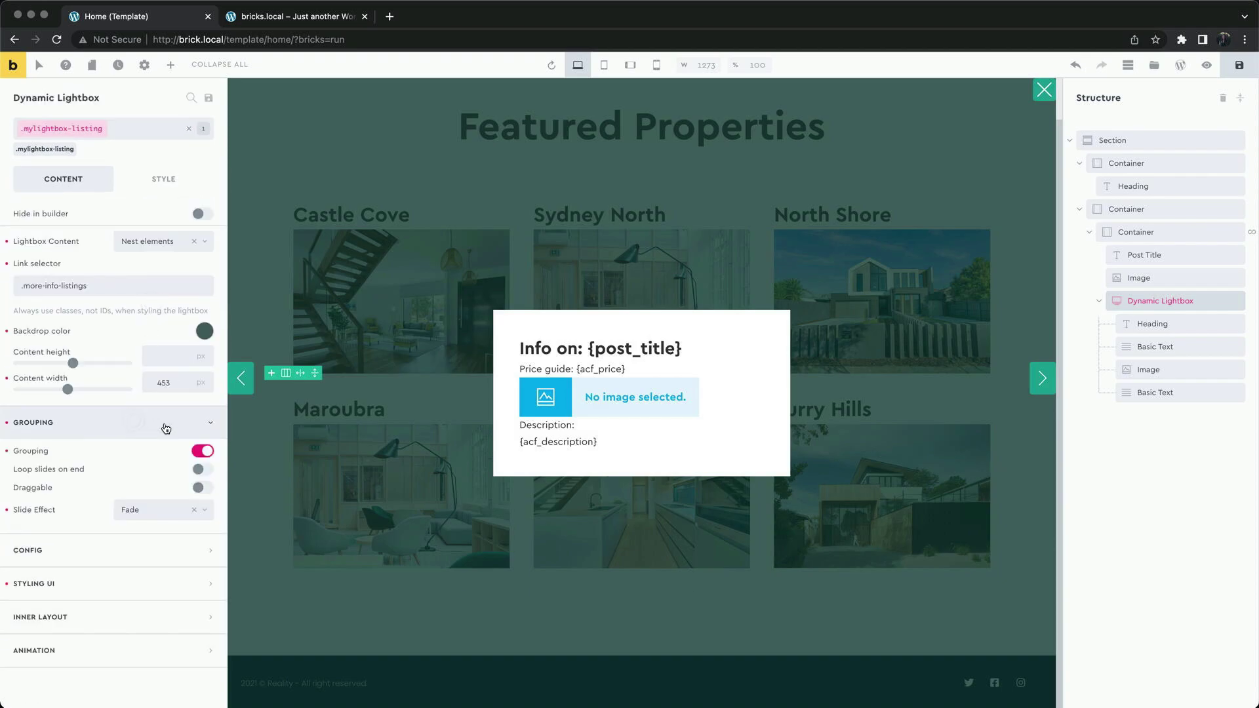
click(204, 451)
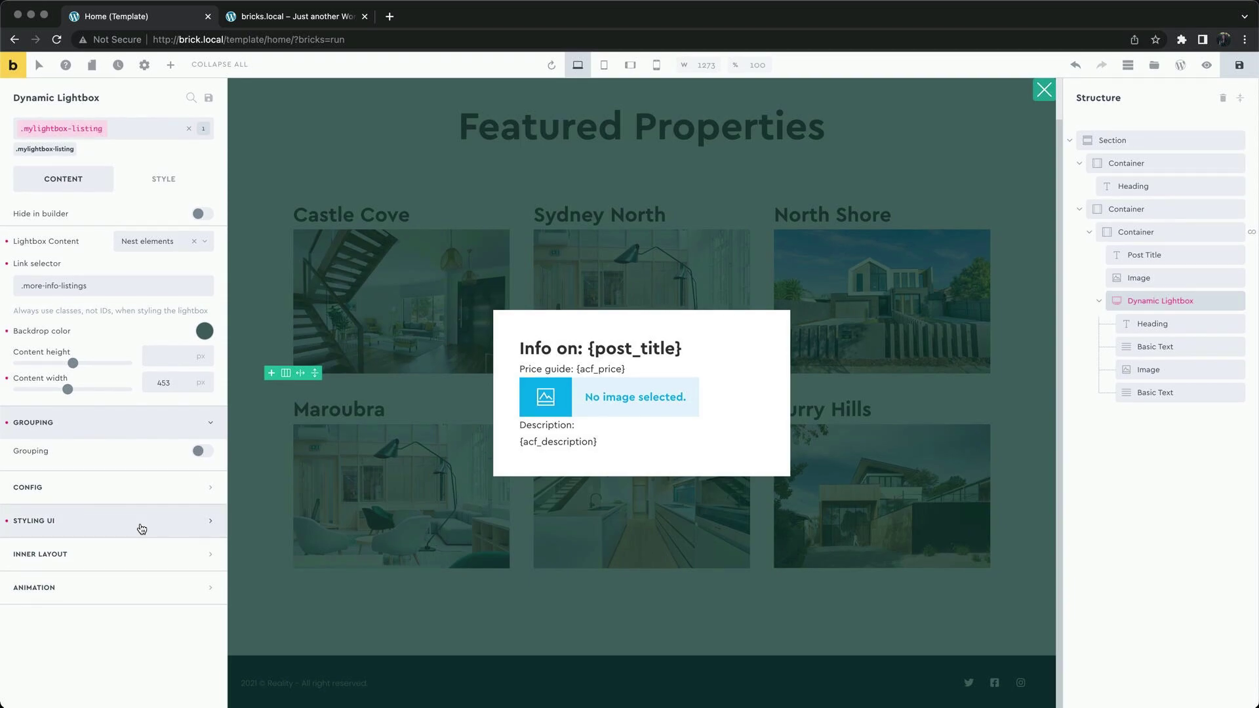
- Preview the lightbox animation's start position, switch the preview to Open position, and save the template
click(128, 587)
scroll(183, 397, down, 3)
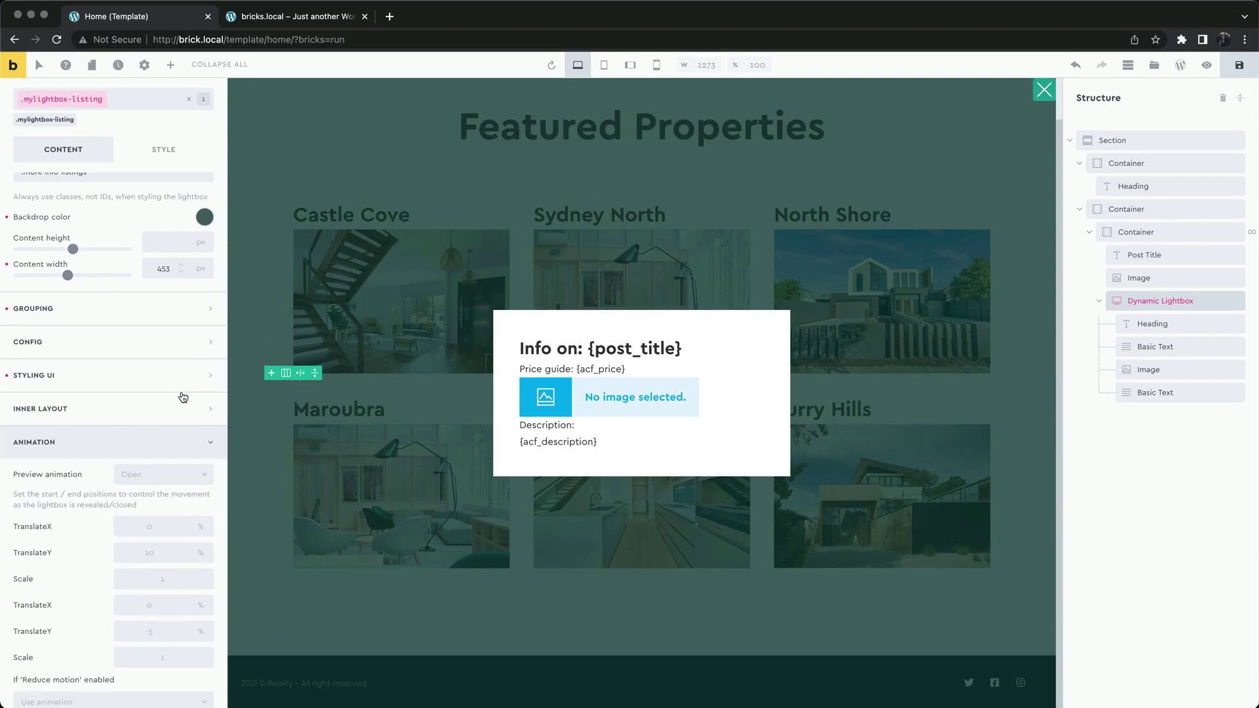
click(175, 464)
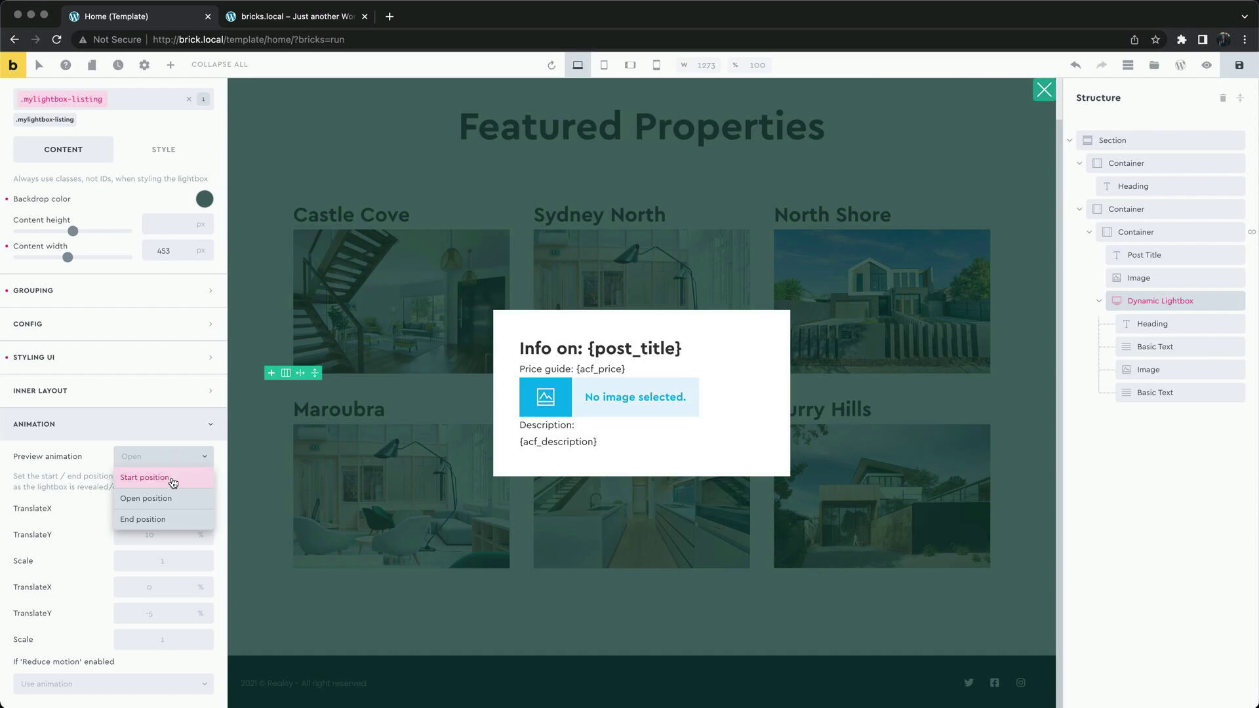
click(145, 477)
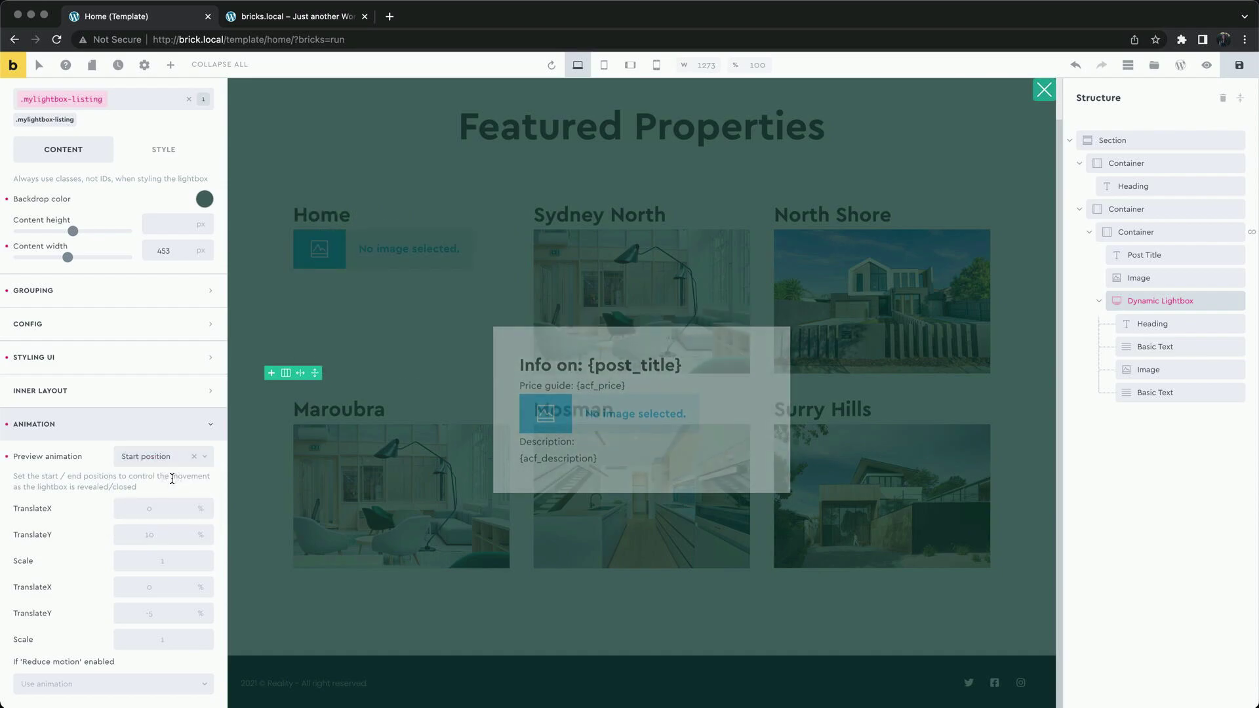
click(169, 470)
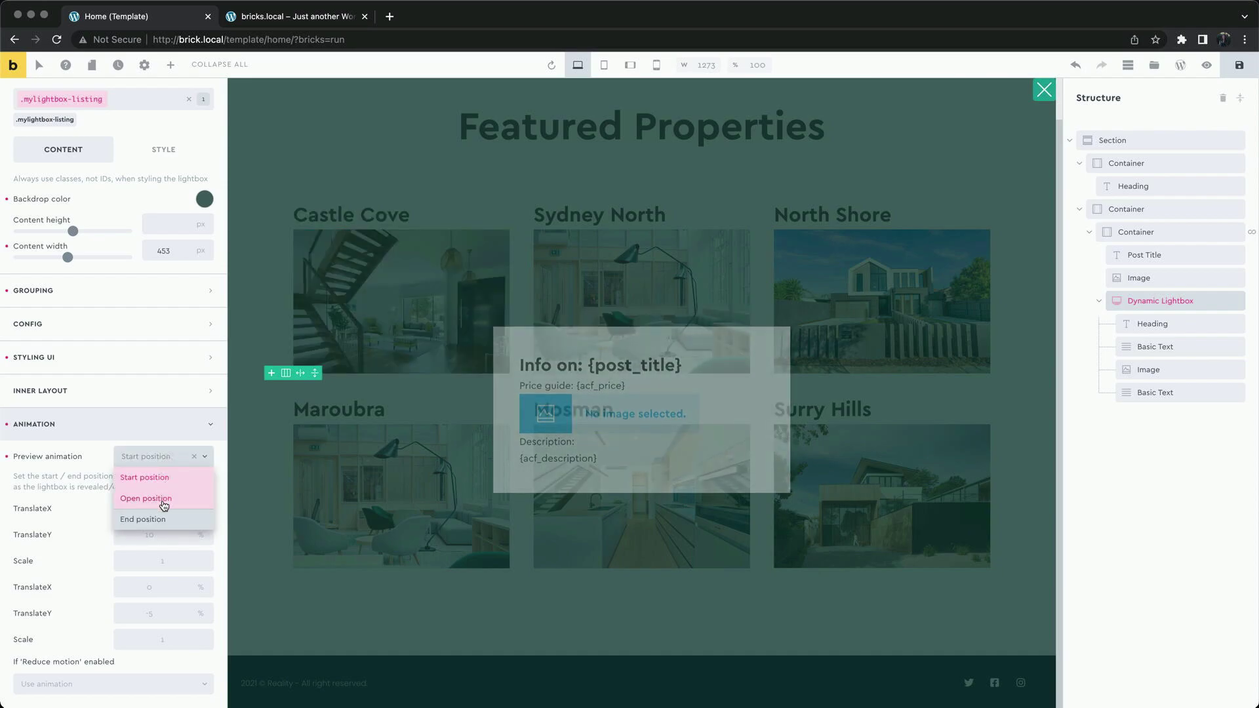
click(163, 499)
click(1239, 65)
- Reload the live homepage, and open and close the Sydney North and North Shore lightboxes to check their default animation
click(301, 16)
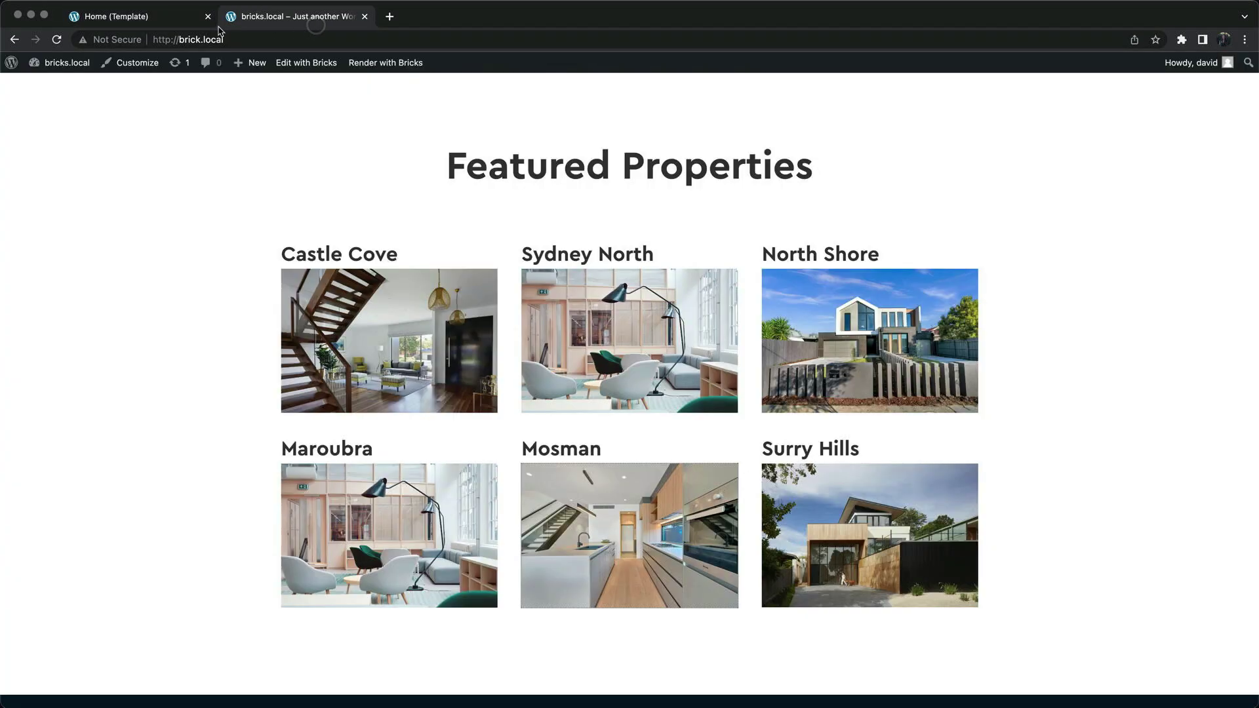
click(57, 41)
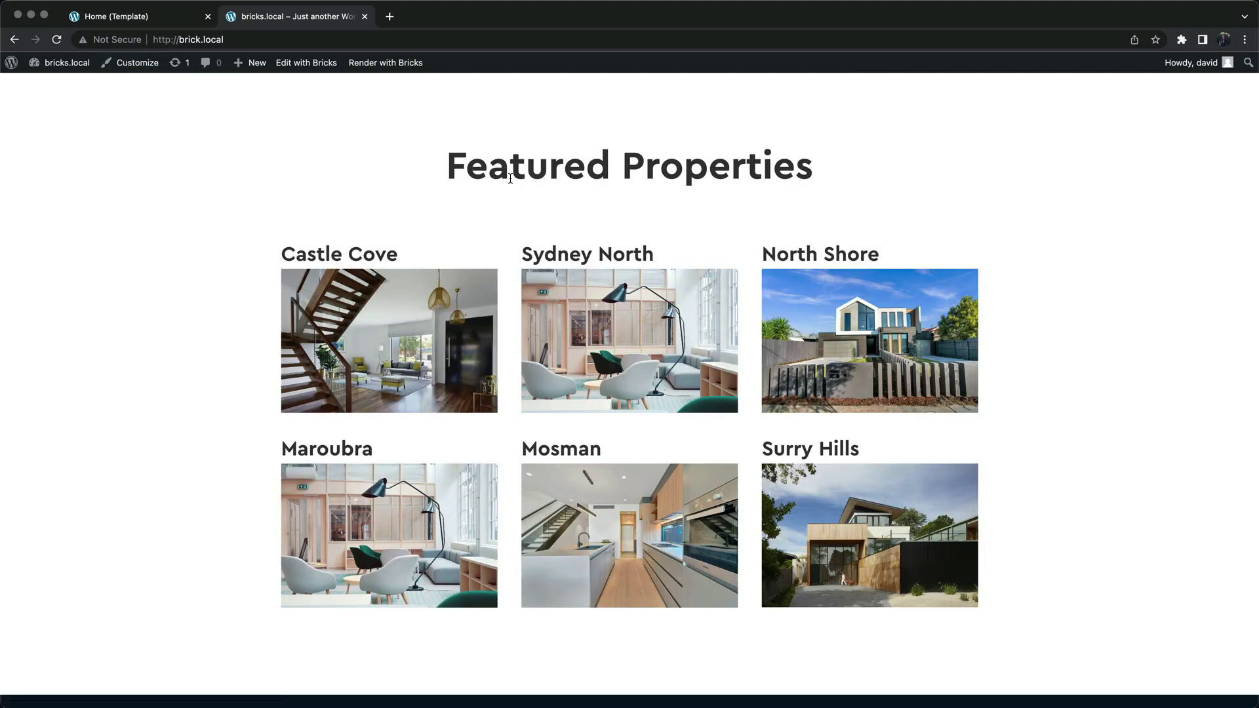
click(612, 308)
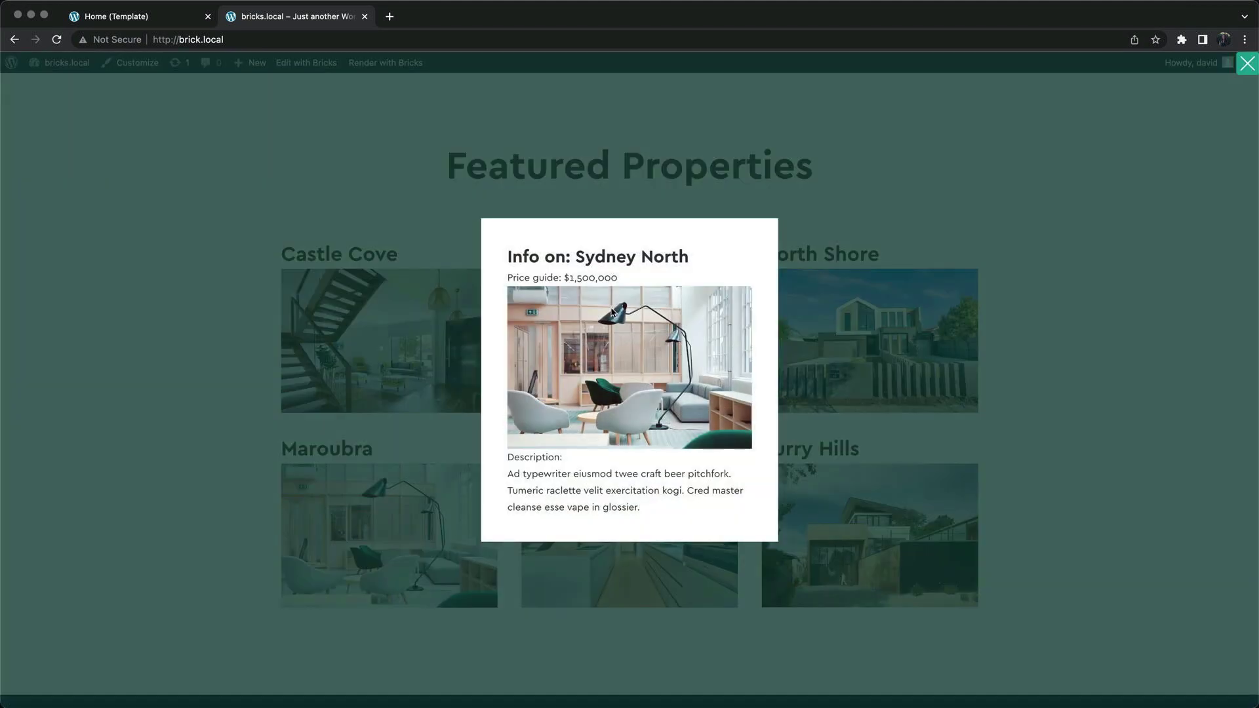
click(781, 195)
click(882, 312)
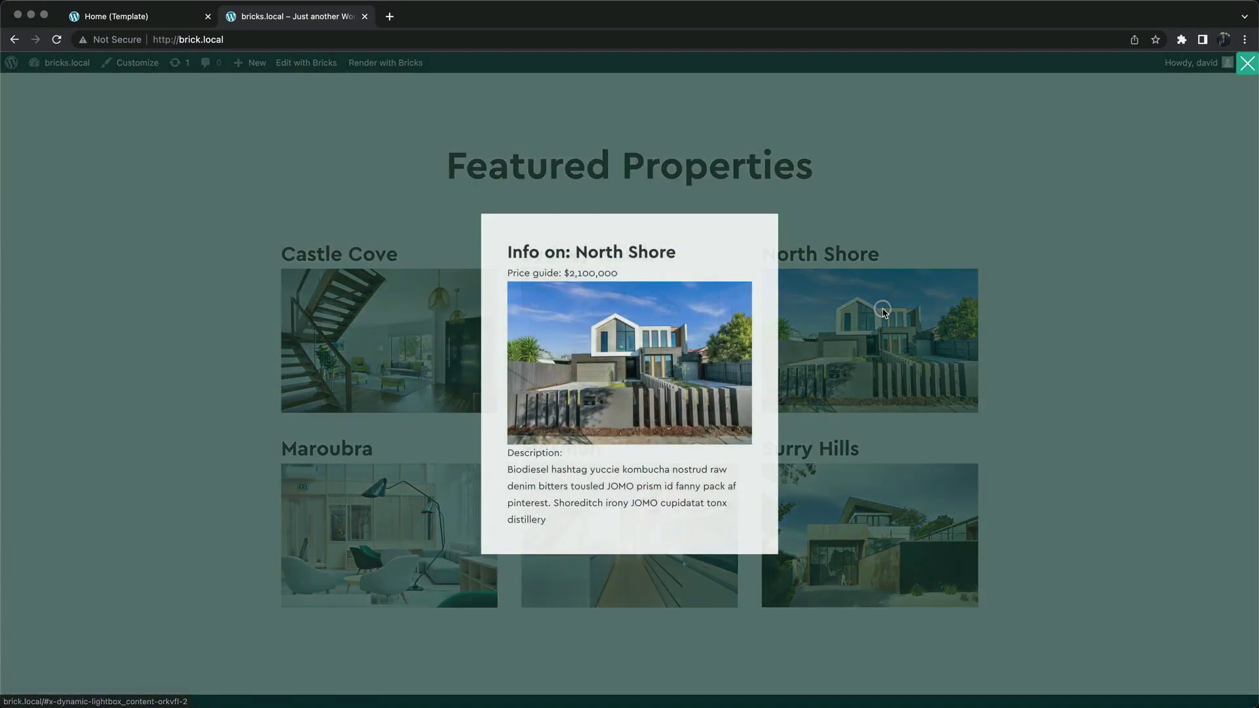
click(883, 202)
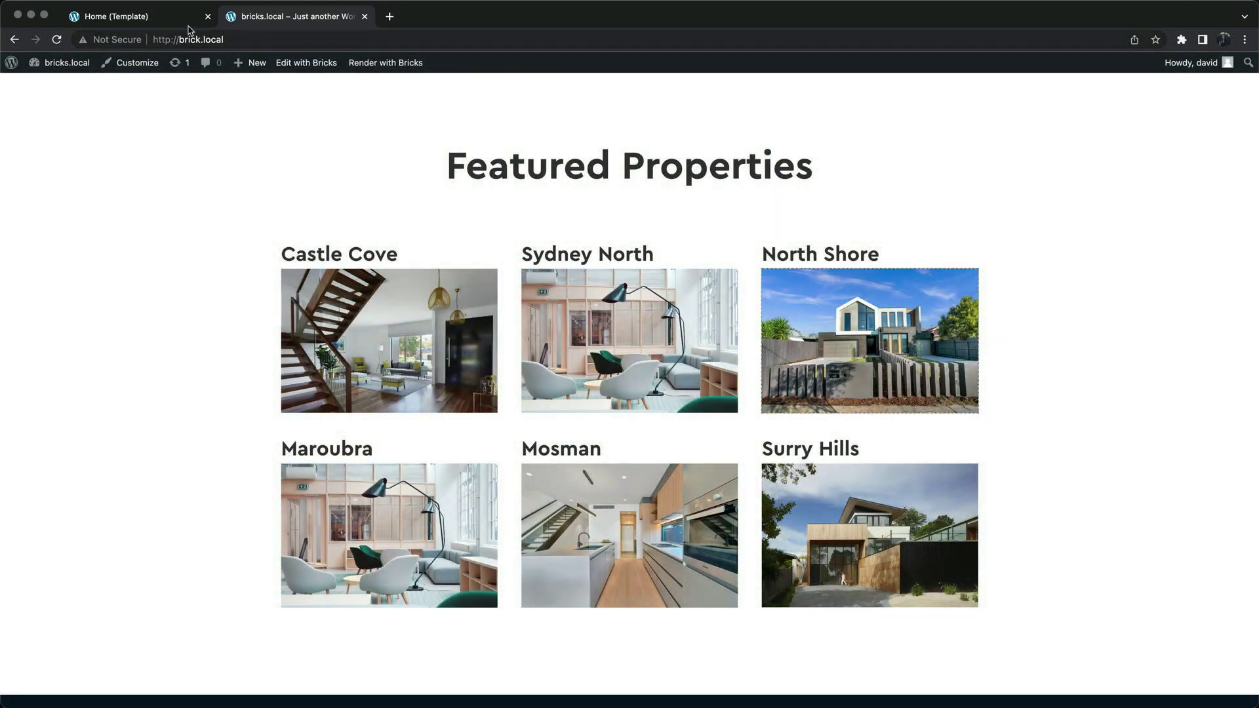
- Return to the Home template, preview the lightbox's Start position, set its starting TranslateY to -20%, and save the template
click(171, 20)
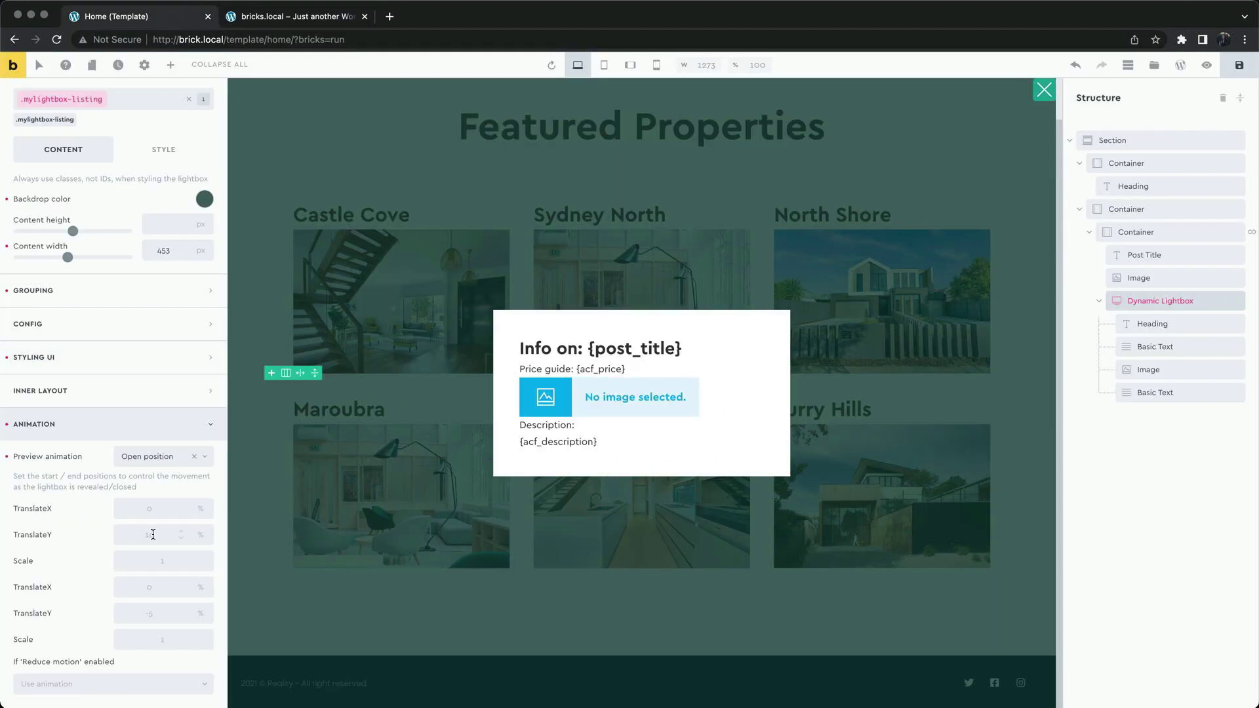
click(159, 466)
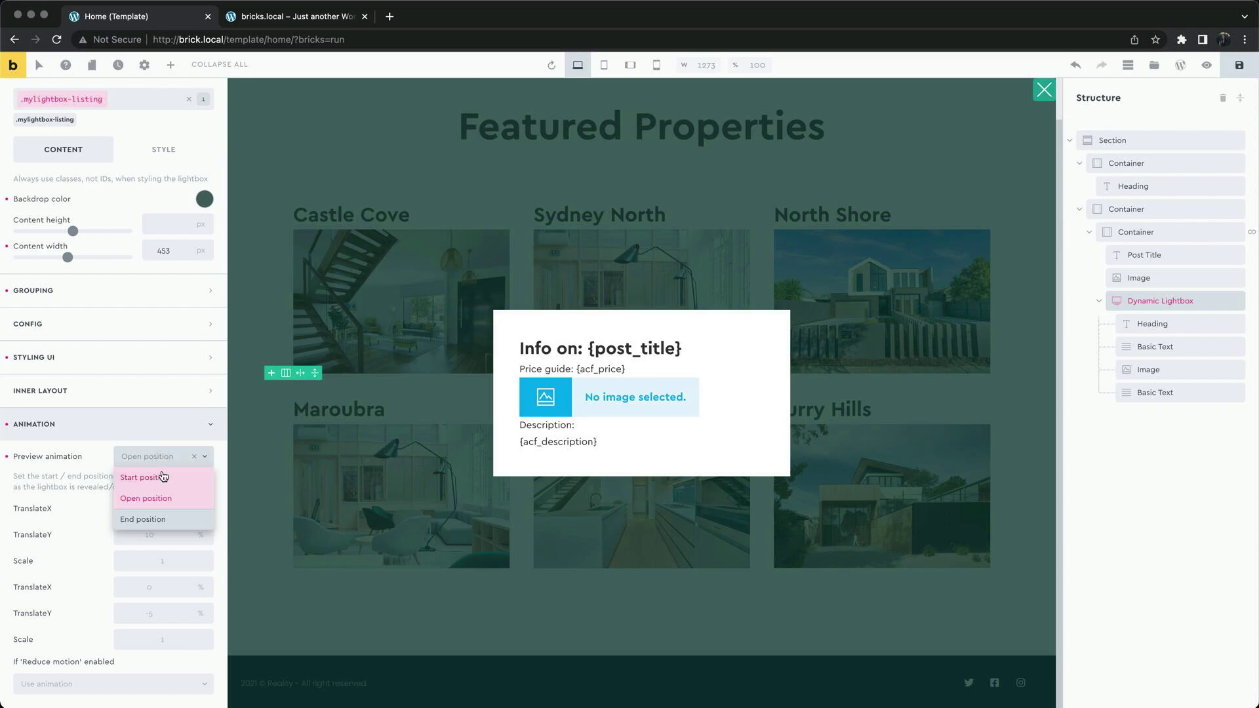
click(162, 474)
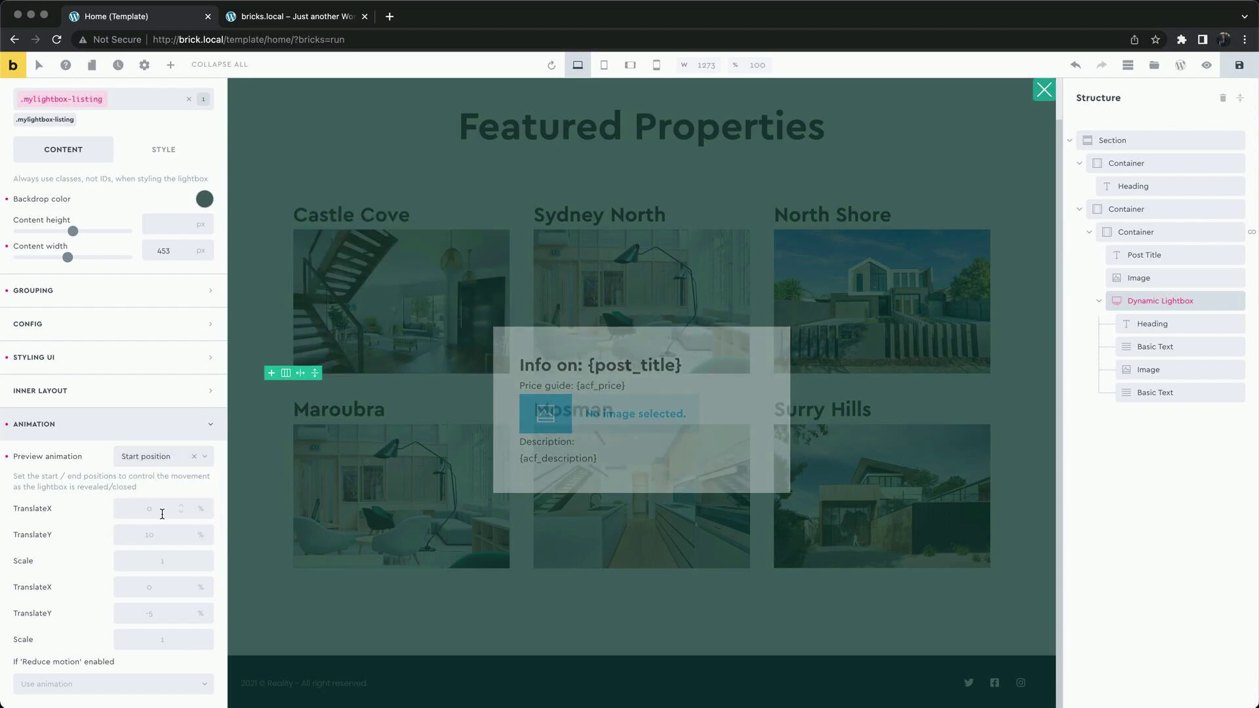
click(157, 532)
text(-20)
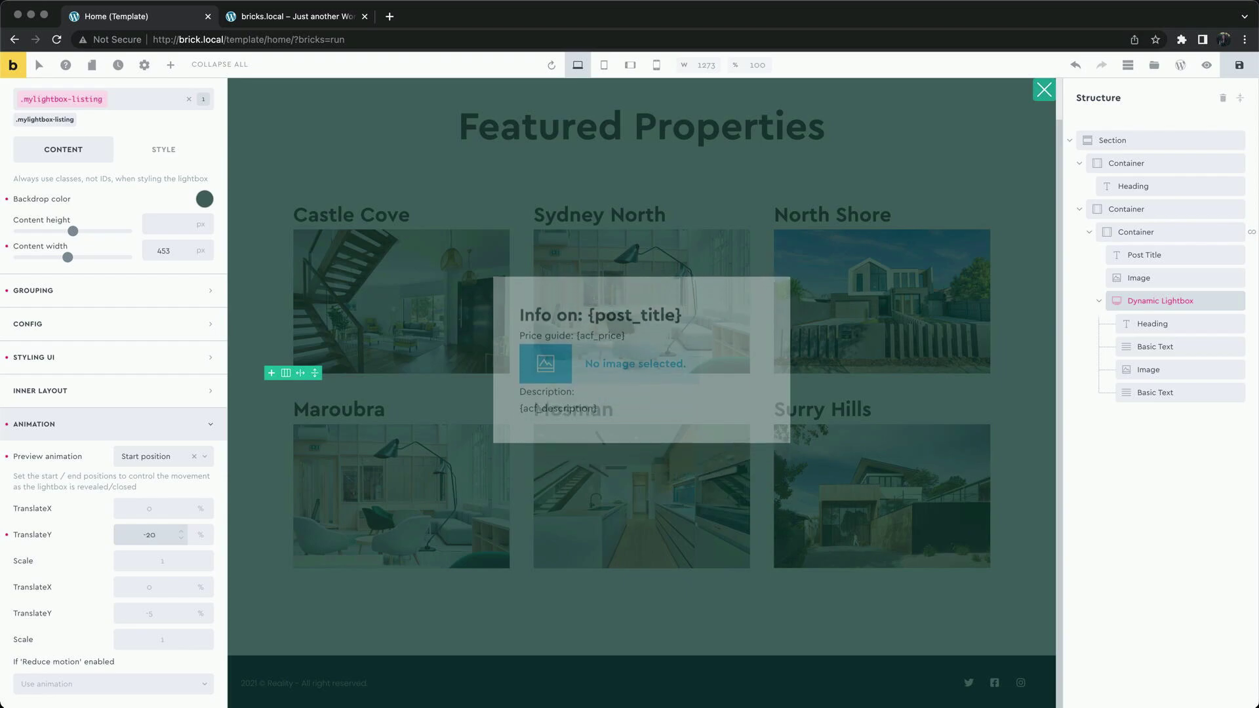
click(1240, 65)
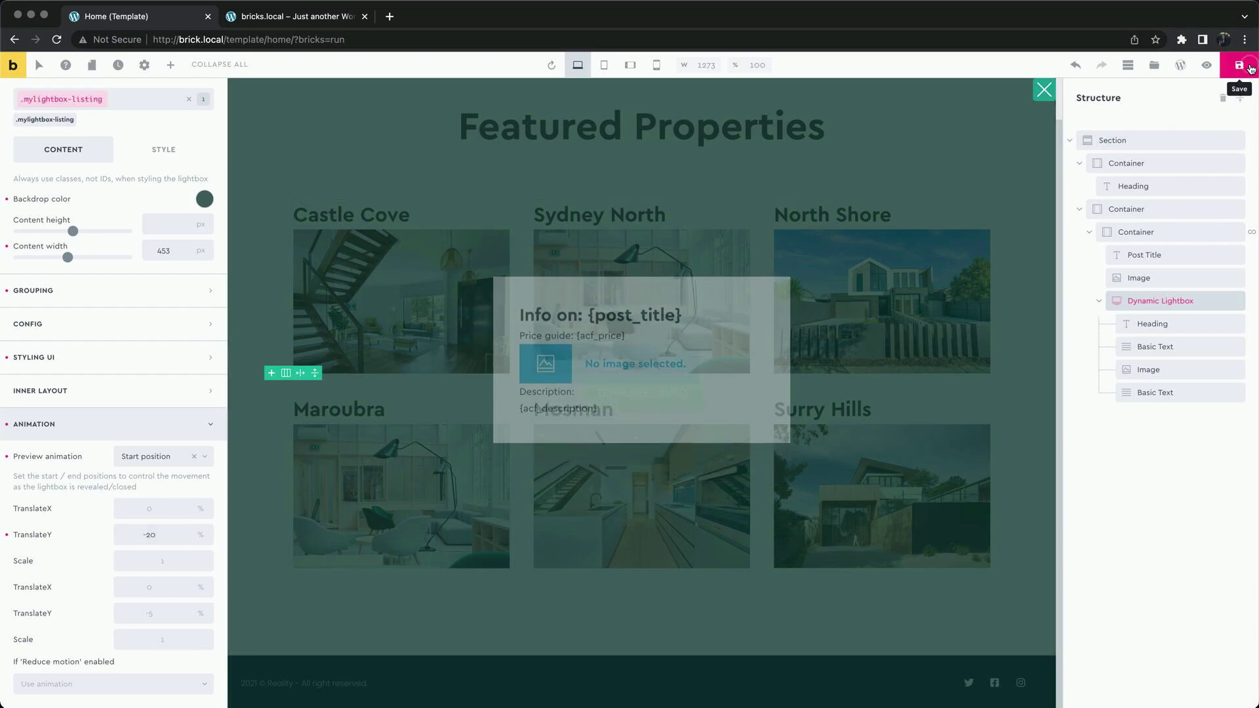
- Reload the live homepage, and open and close the Sydney North, North Shore and Castle Cove lightboxes to check the downward entrance animation
click(321, 25)
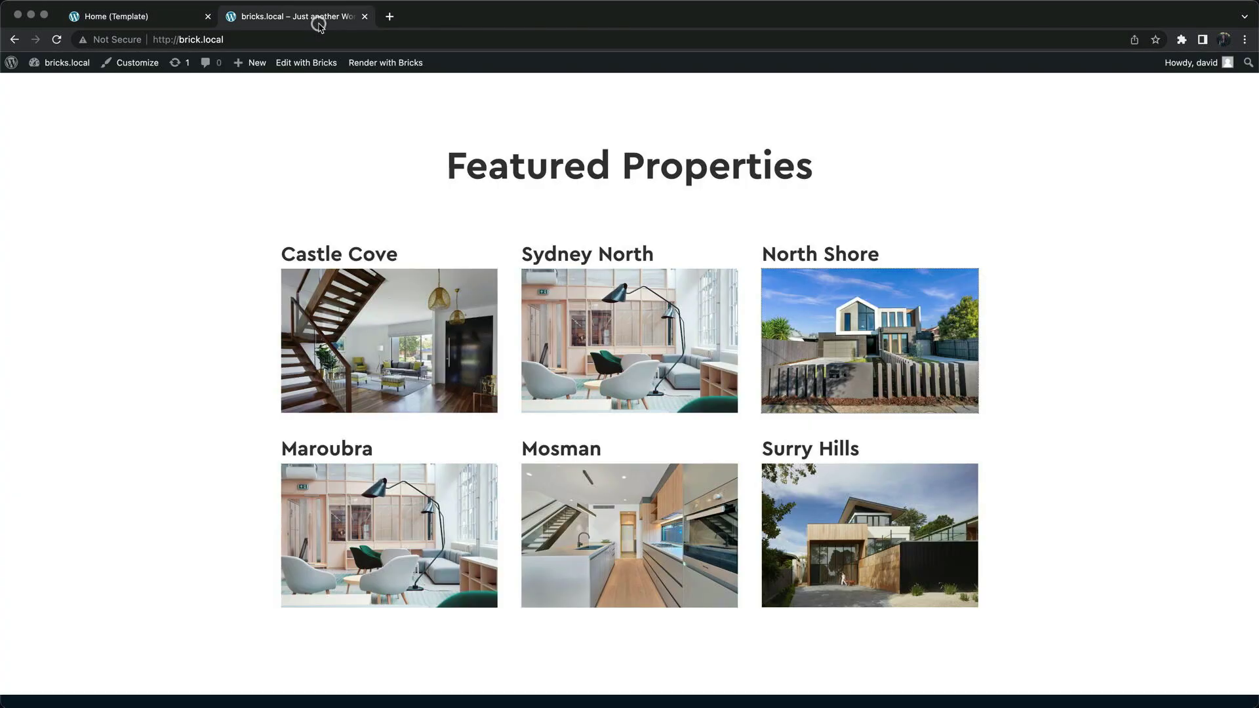
click(58, 40)
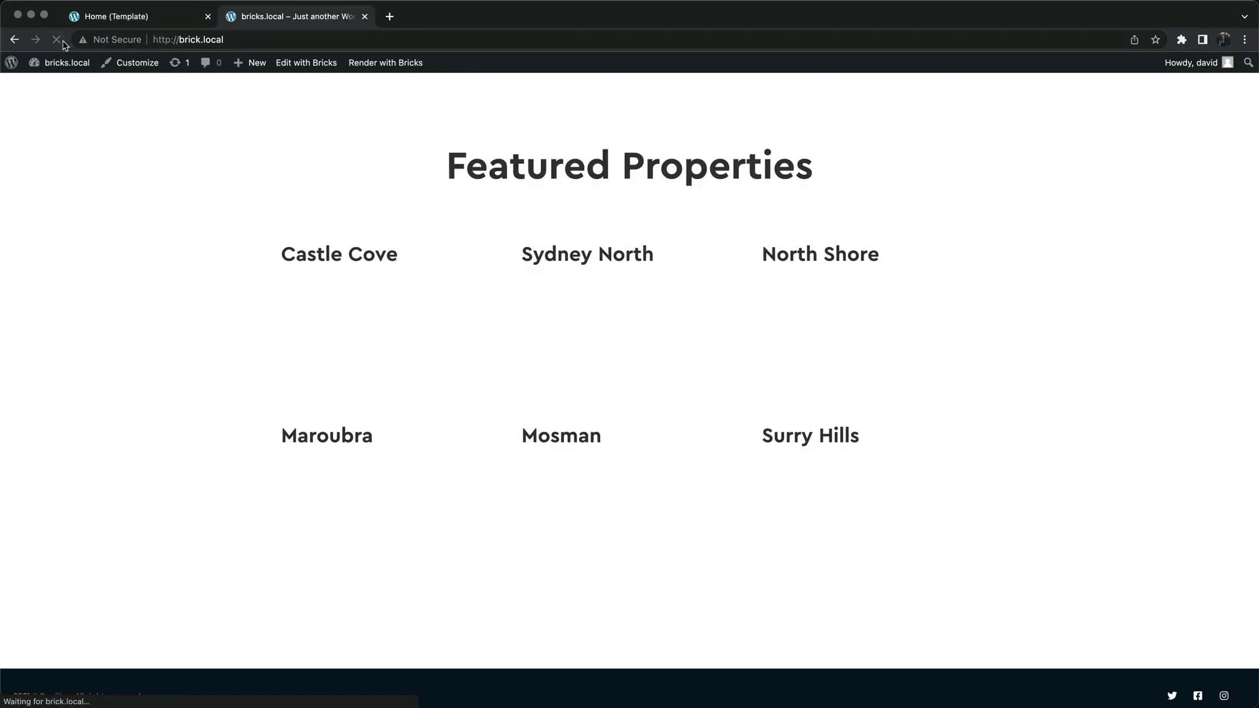
click(652, 312)
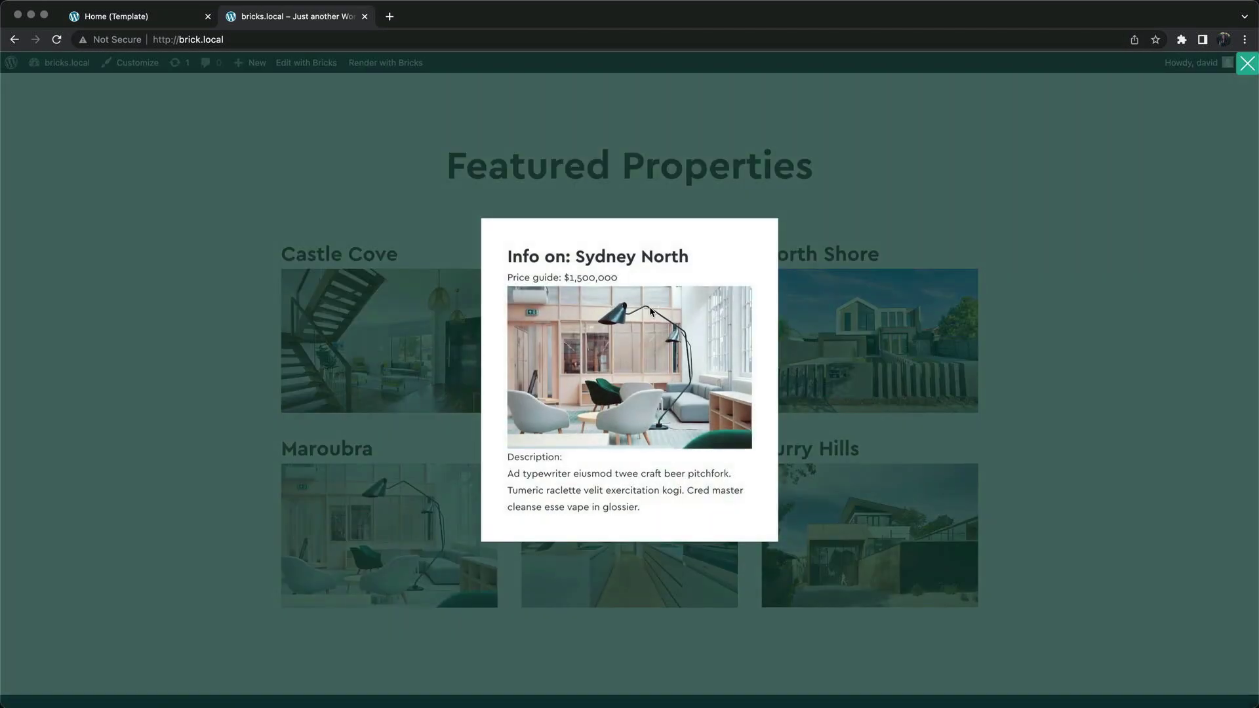
click(899, 197)
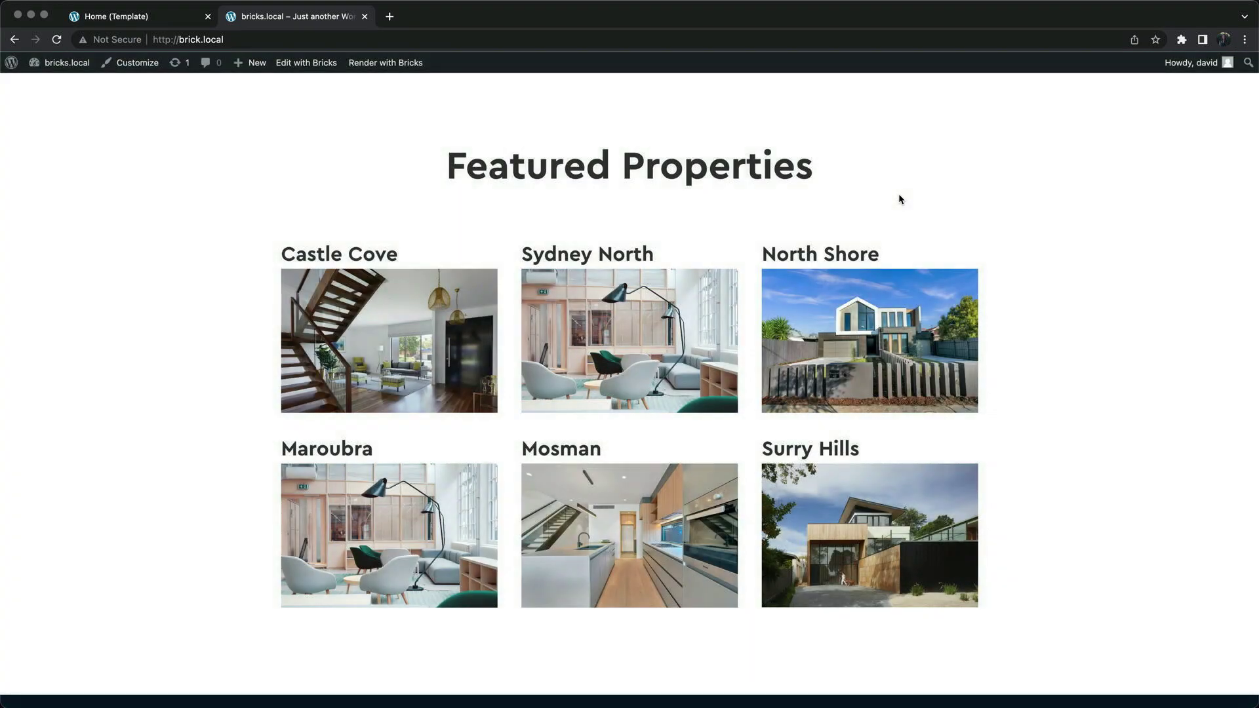
click(884, 321)
click(927, 223)
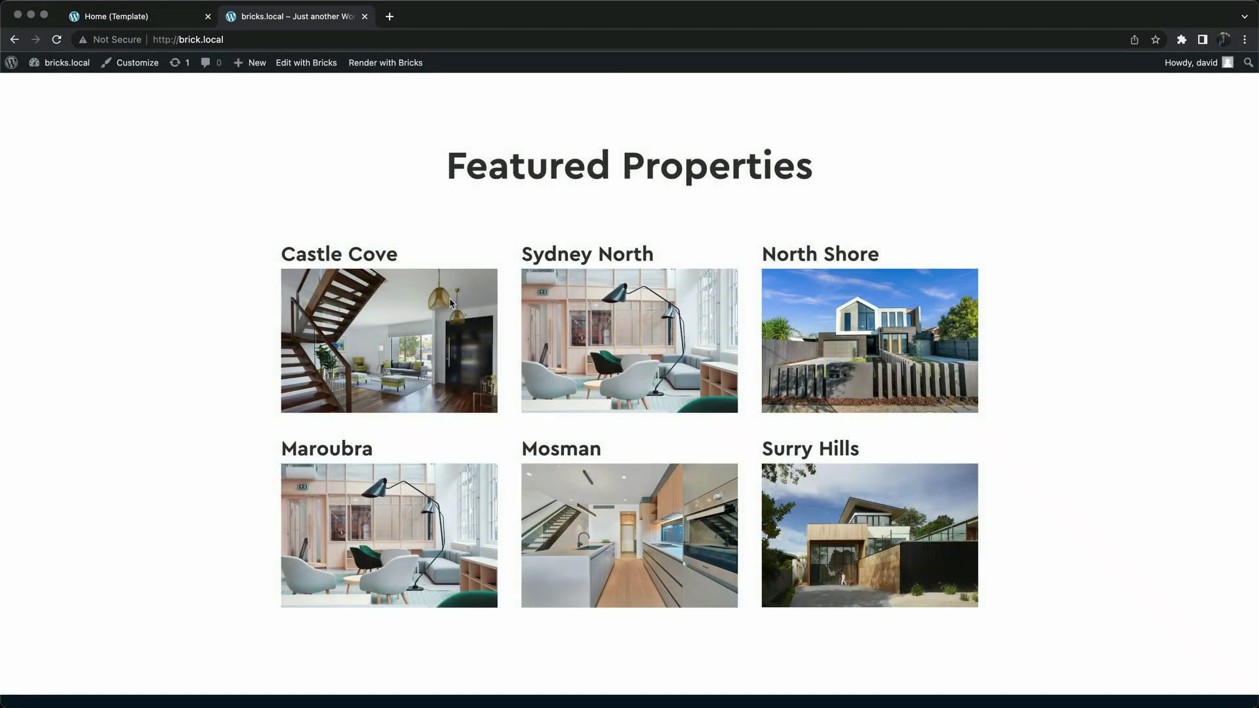
click(374, 319)
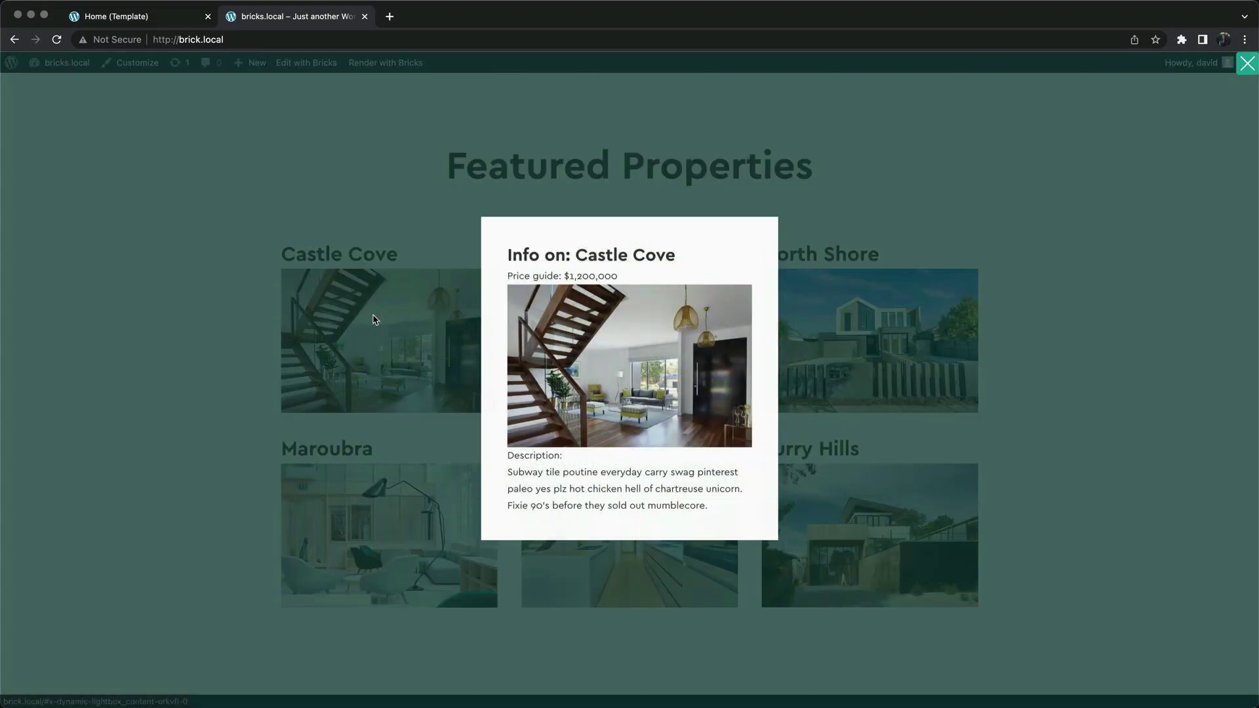
click(192, 295)
- Return to the Home template and set the lightbox animation's starting Scale to 0.8
click(178, 18)
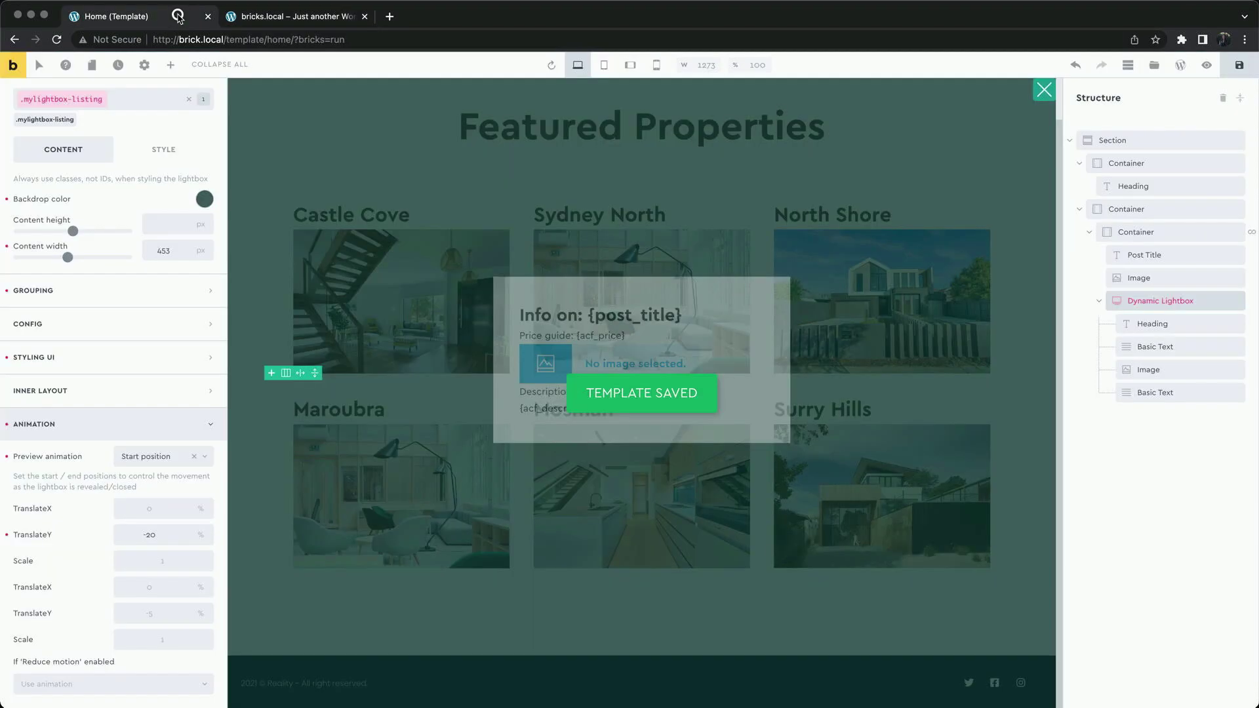
click(157, 562)
text(0.8)
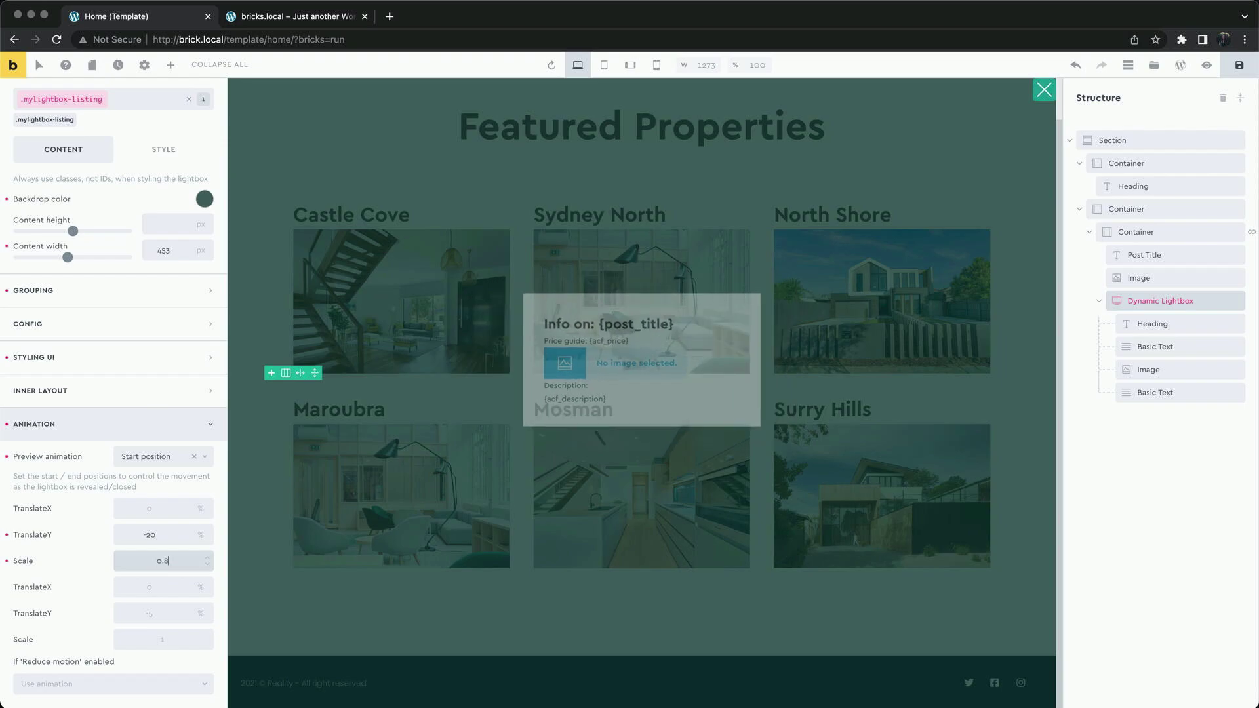
- Compare the lightbox's Open and Start position previews, leave the preview on Open position, and save the template
click(172, 462)
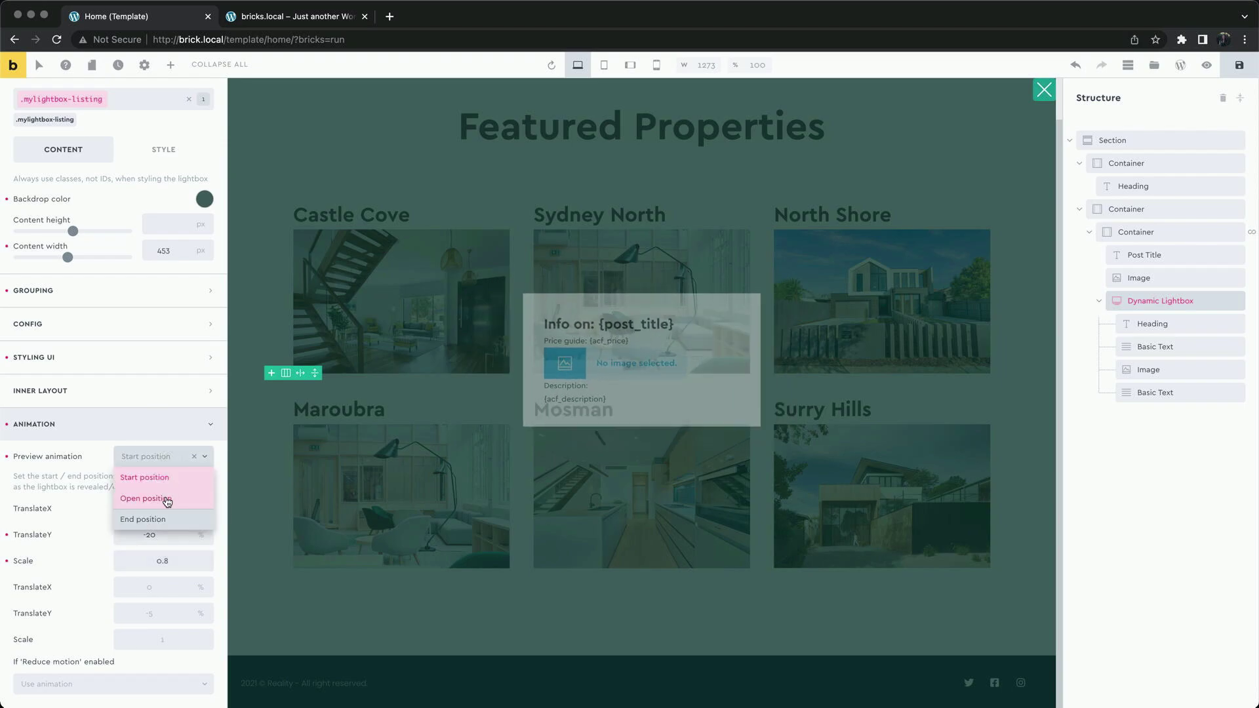
click(167, 500)
click(173, 457)
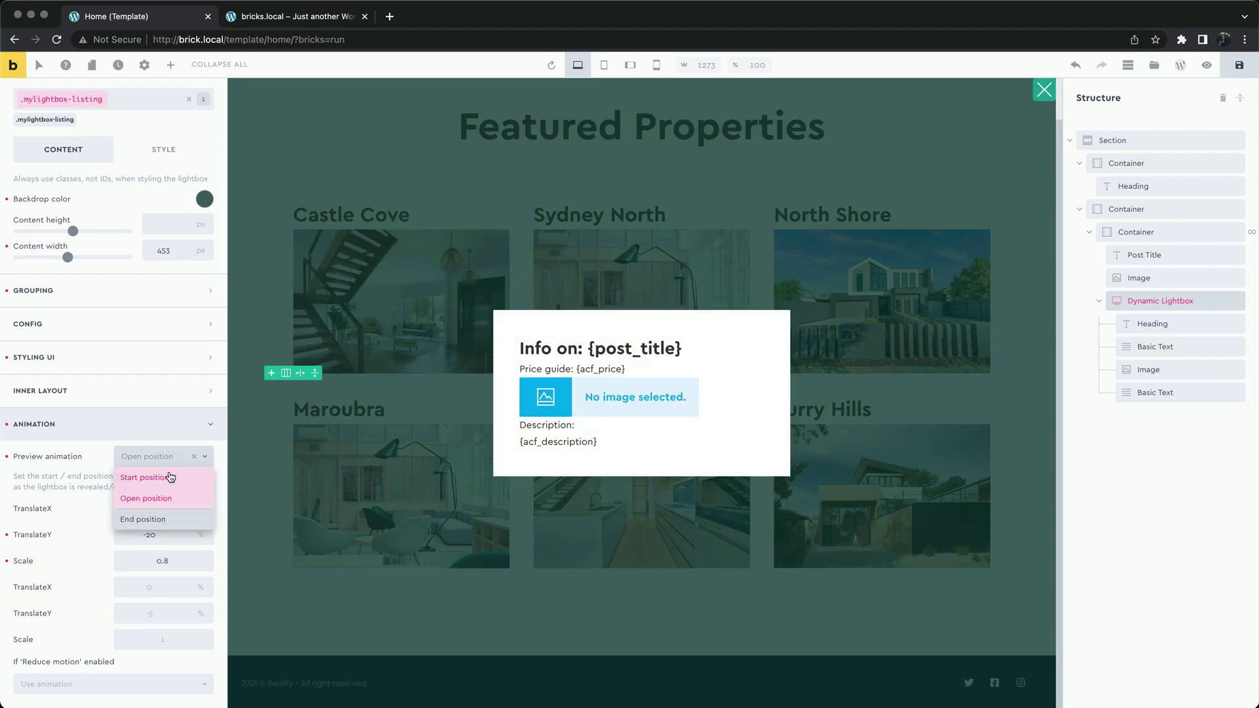
click(169, 476)
click(170, 456)
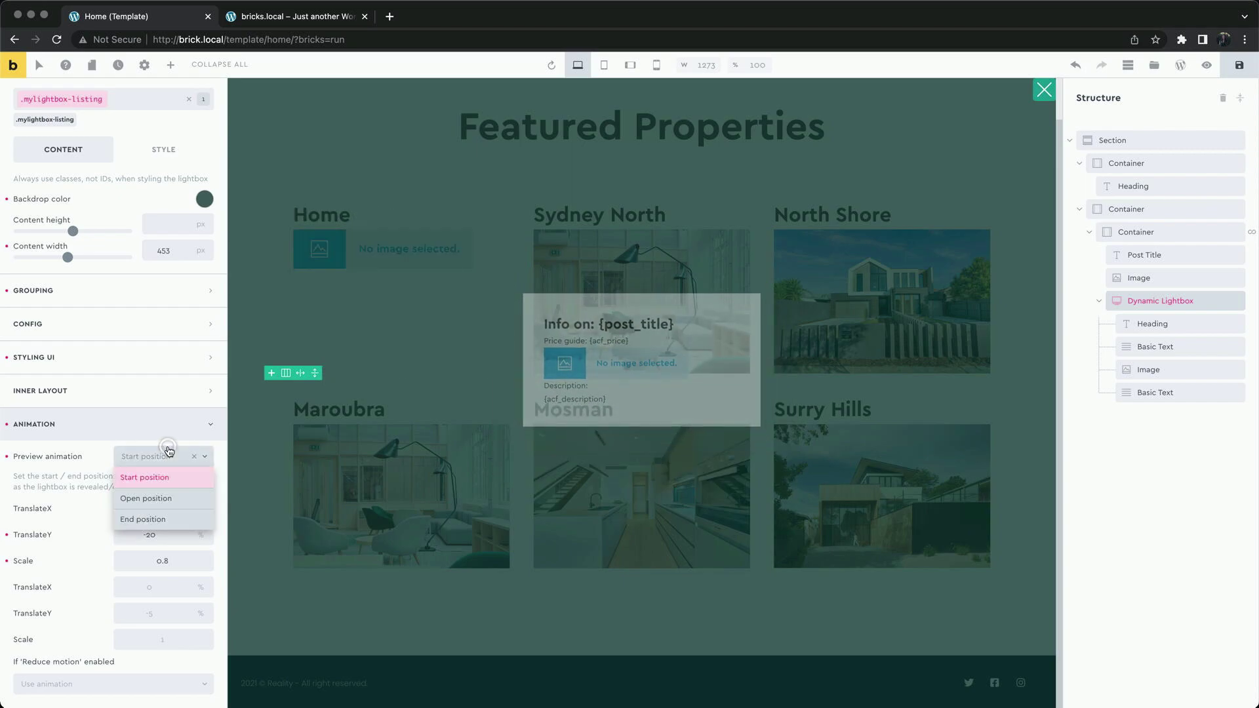
click(164, 499)
click(1238, 68)
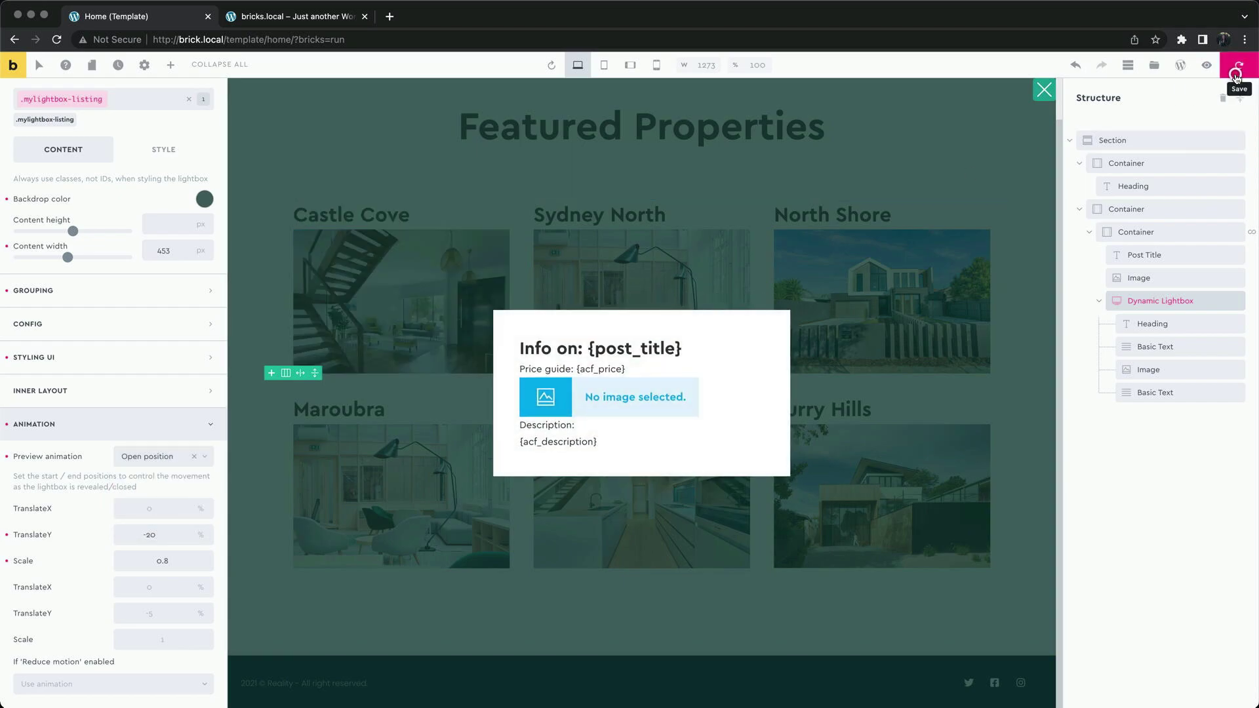
- Reload the live homepage, and open and close the North Shore, Sydney North and Maroubra lightboxes to check the scaling animation
click(313, 16)
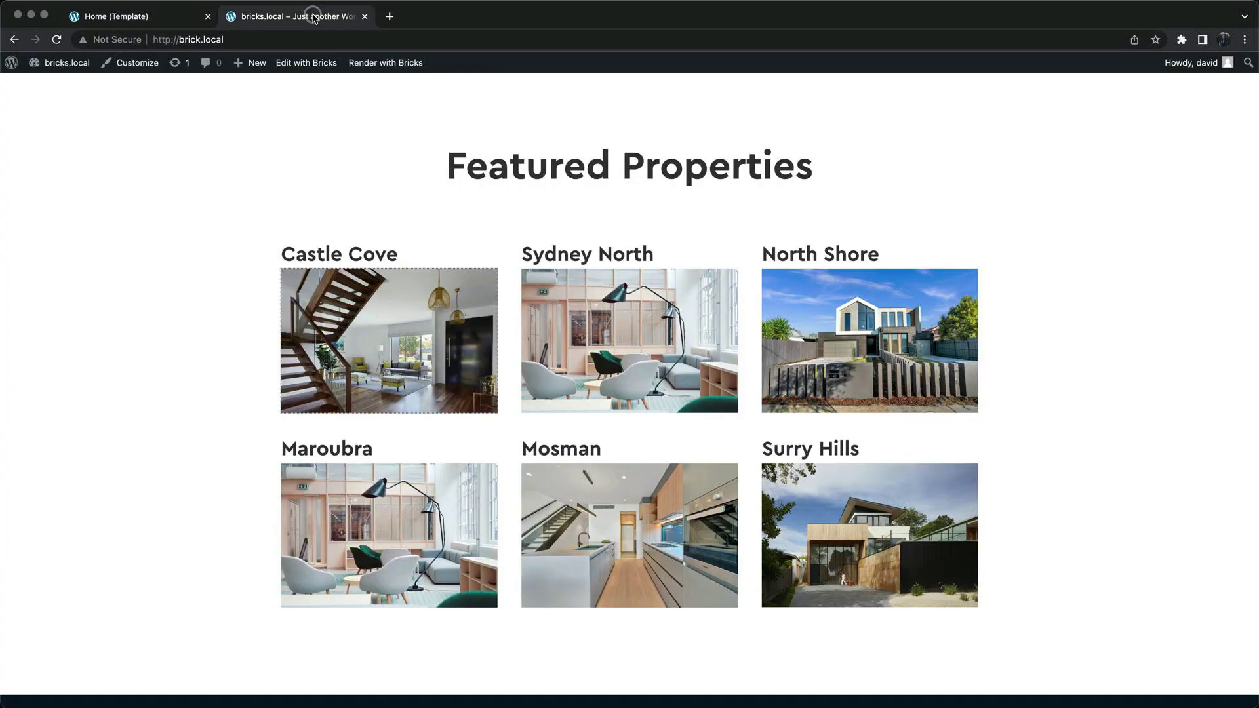
click(57, 40)
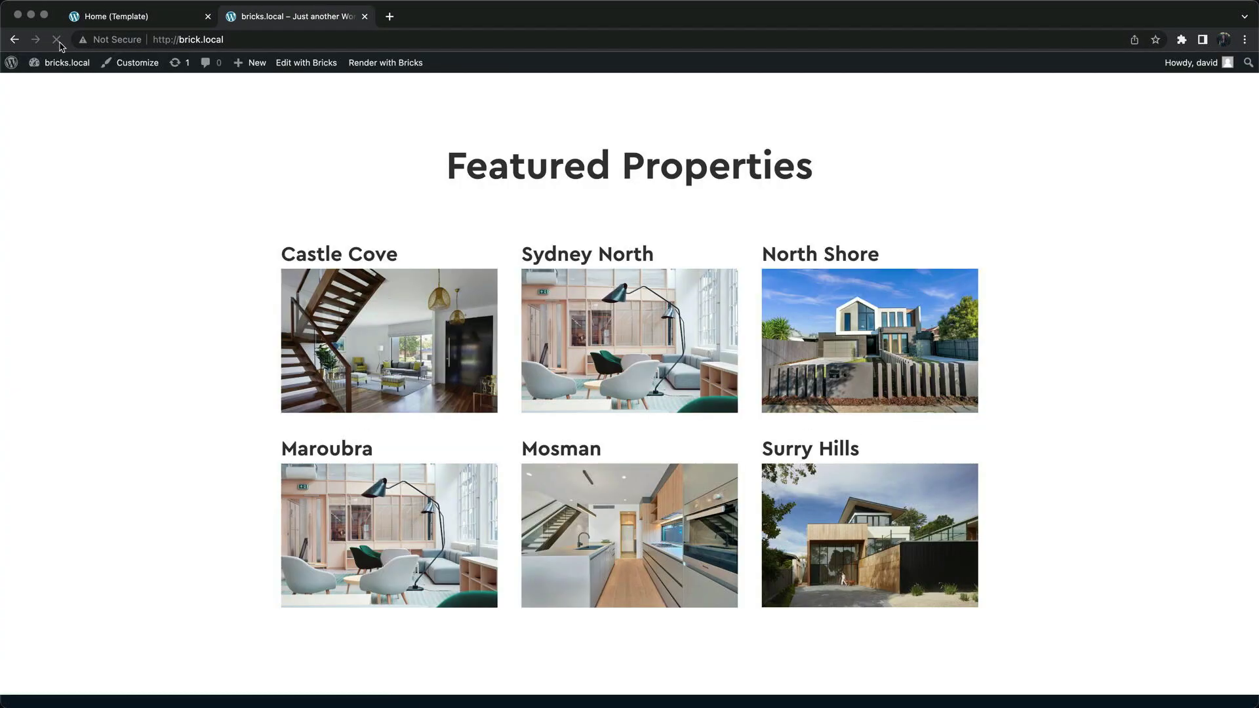
click(838, 318)
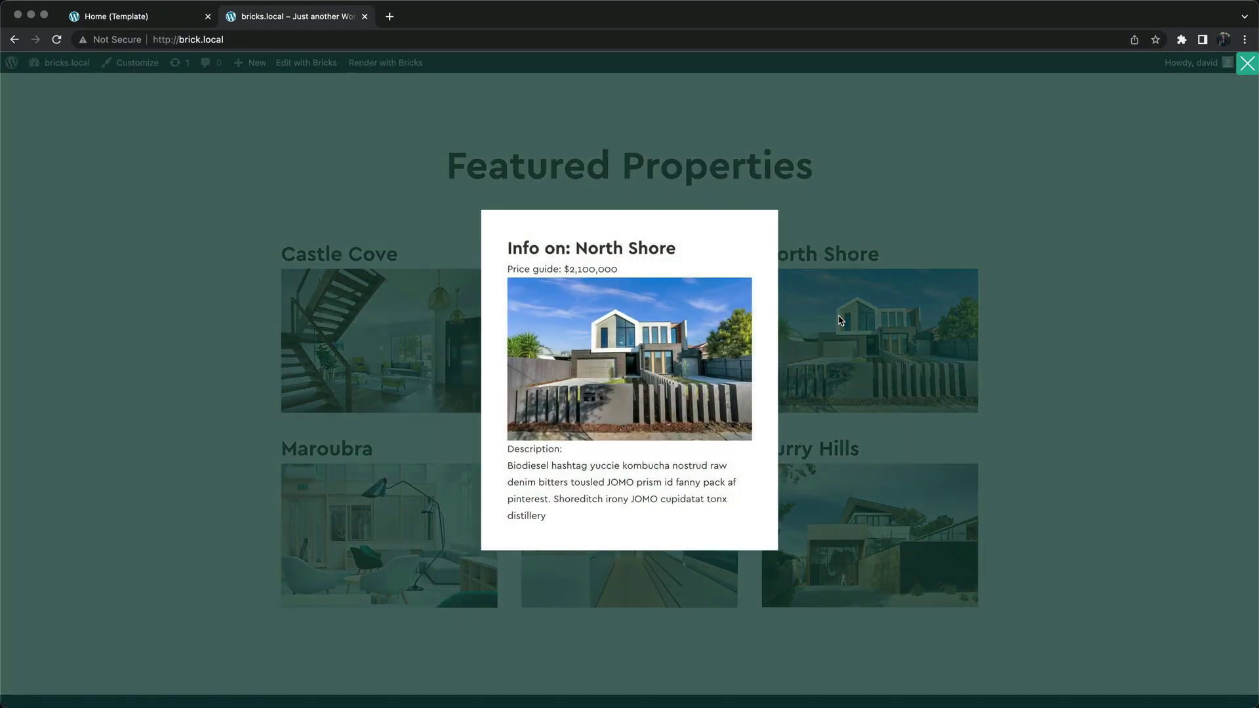
click(915, 157)
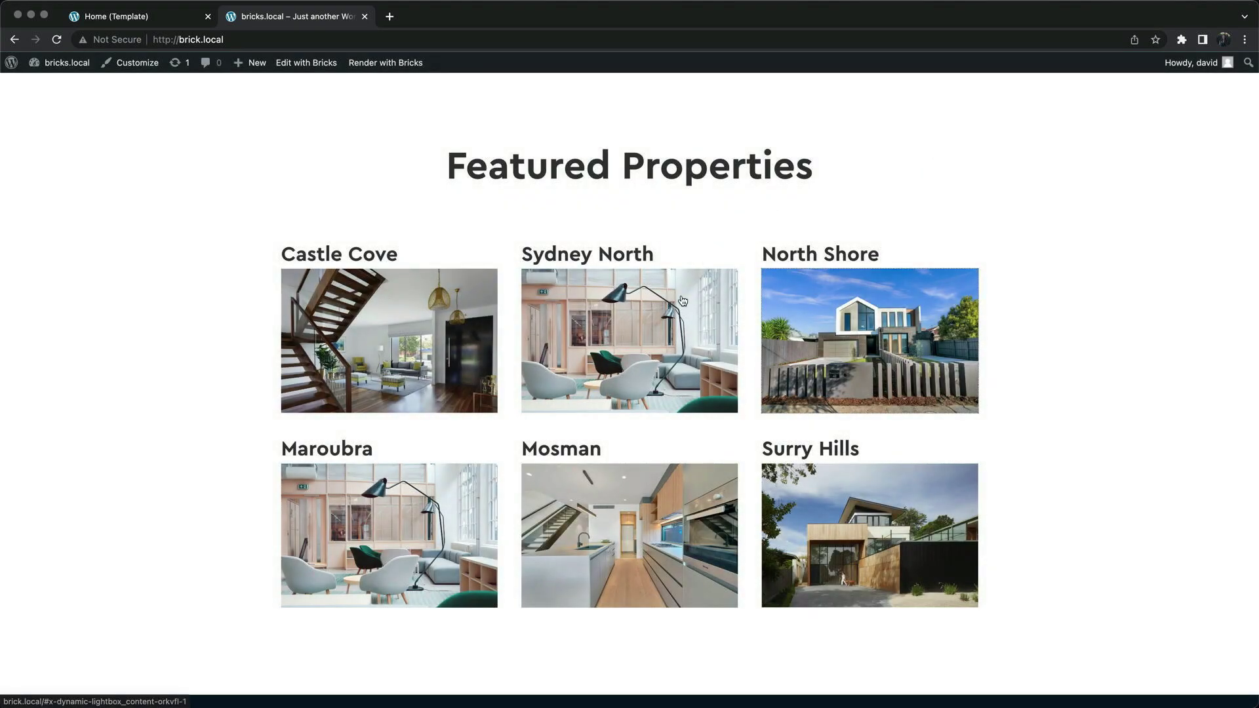
click(647, 298)
click(331, 197)
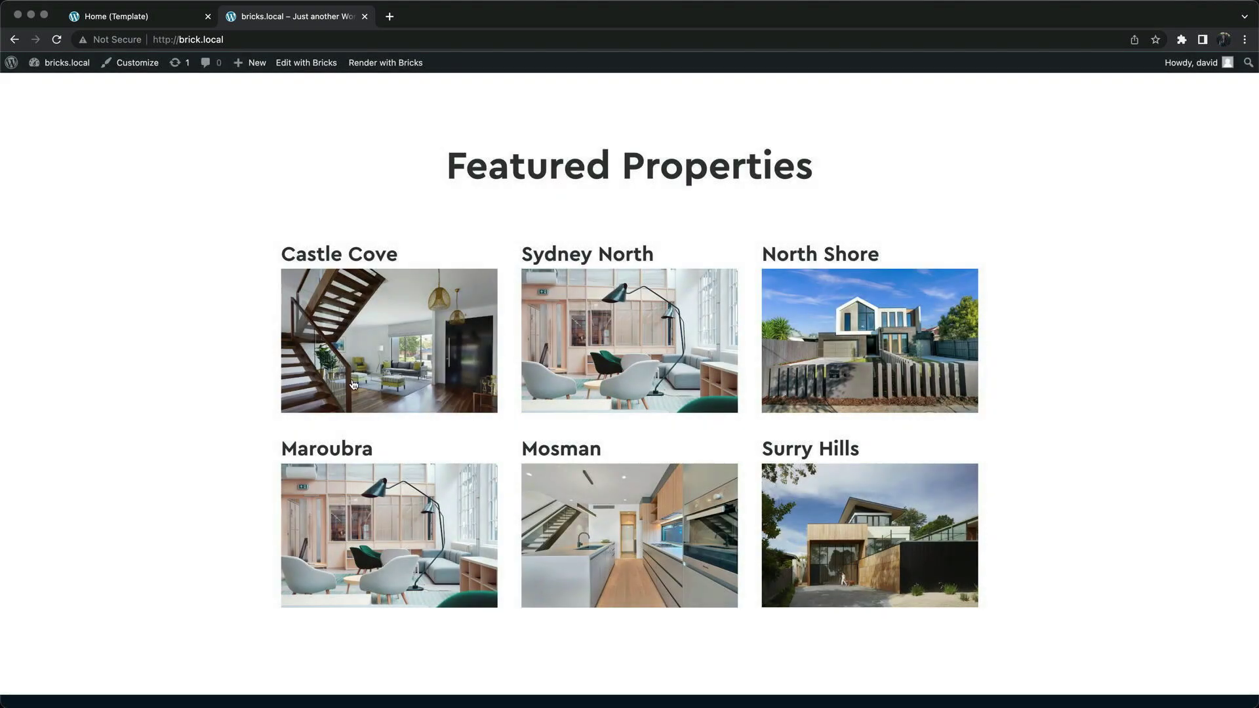
click(370, 501)
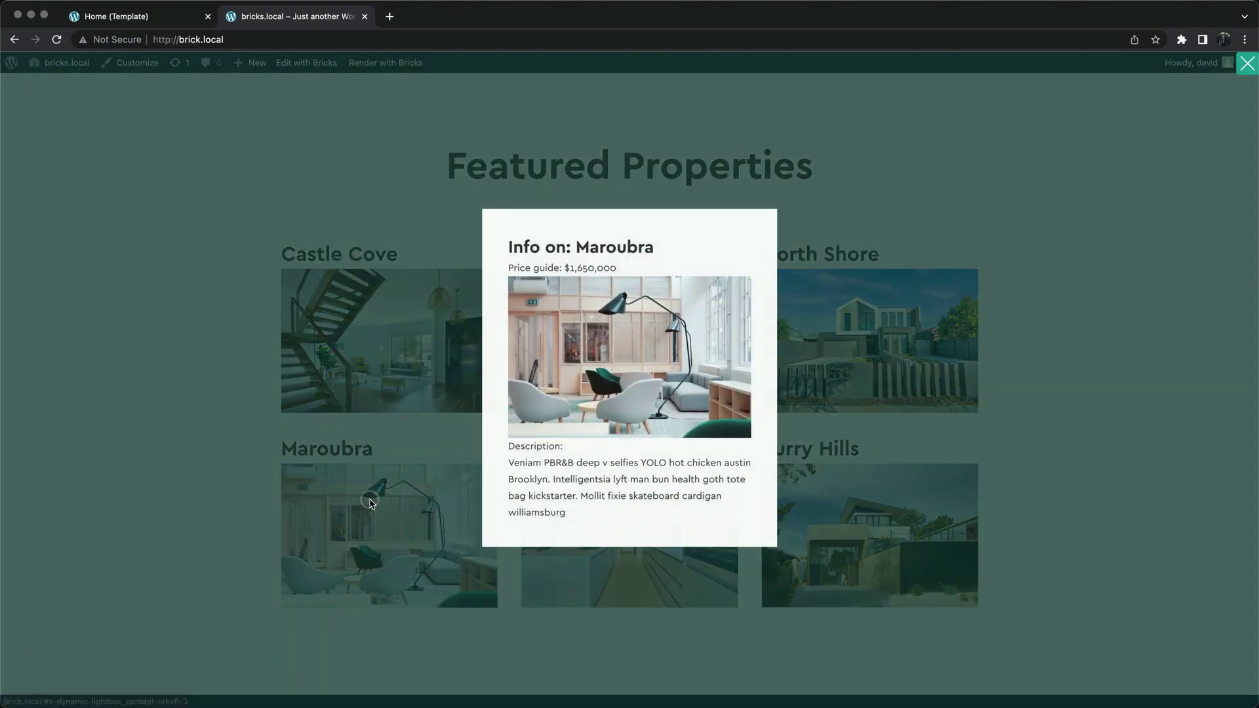
click(866, 190)
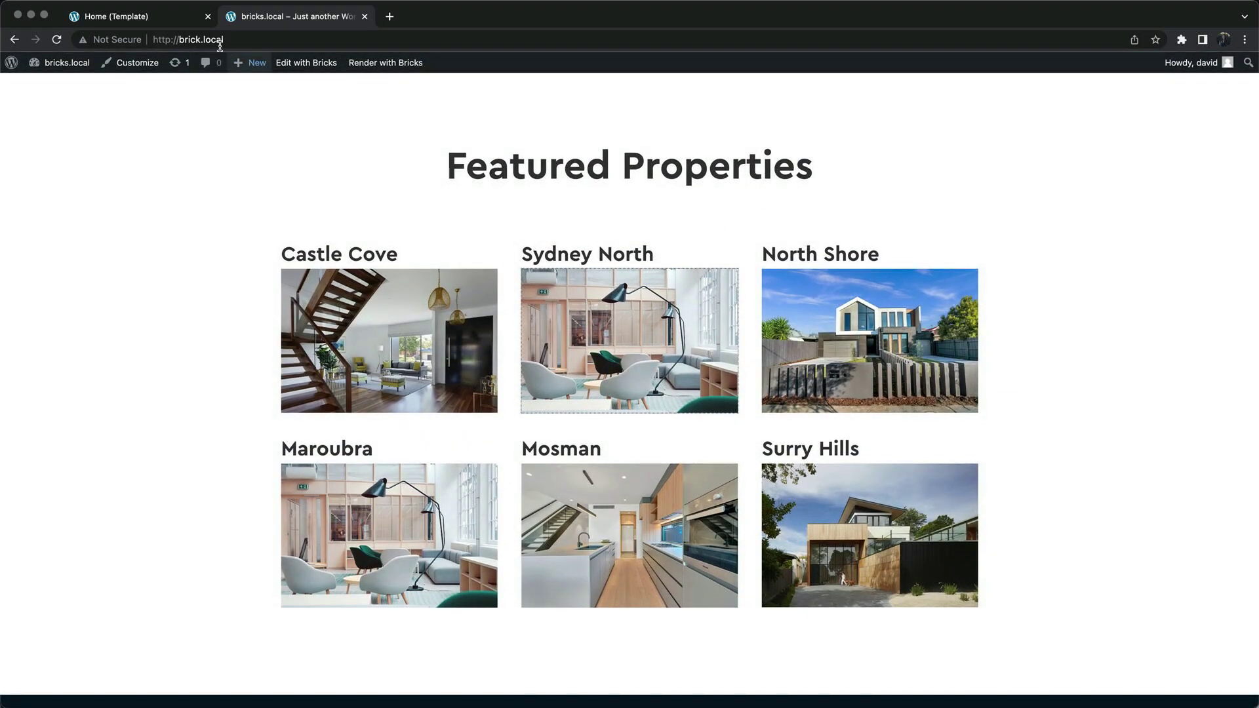
- Return to the Home template and add a new class property-title to the heading inside the lightbox
click(178, 20)
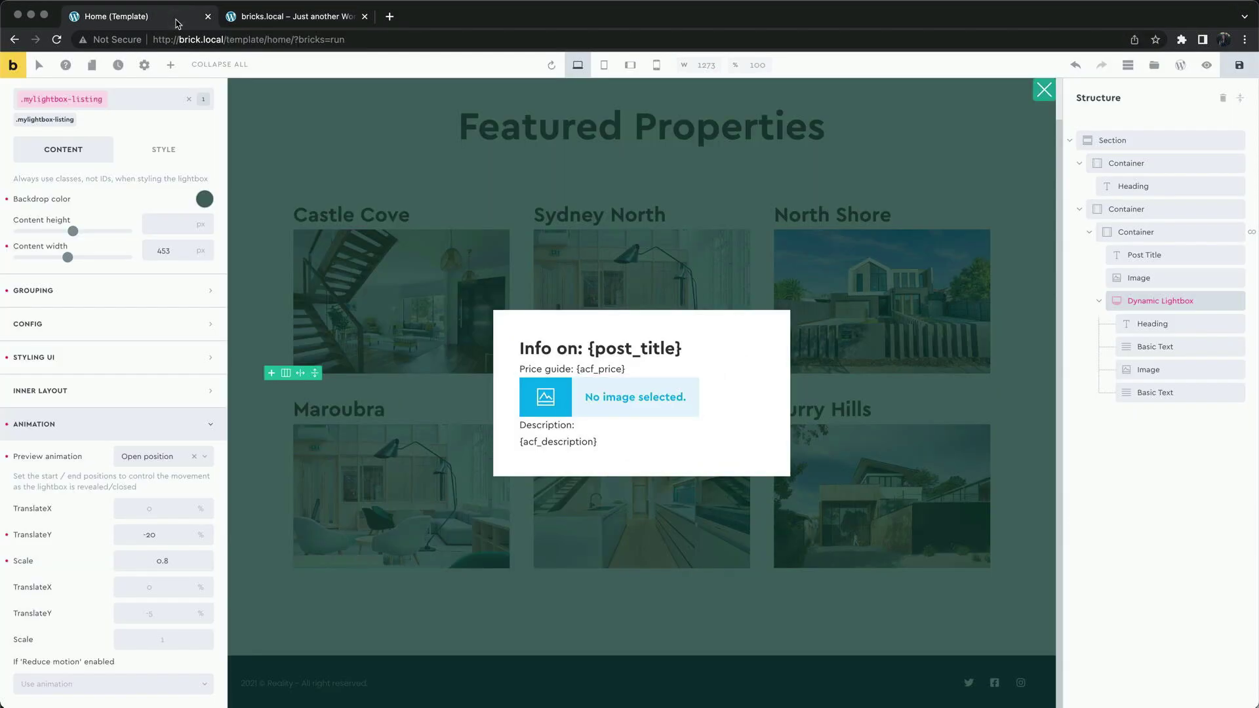
click(568, 349)
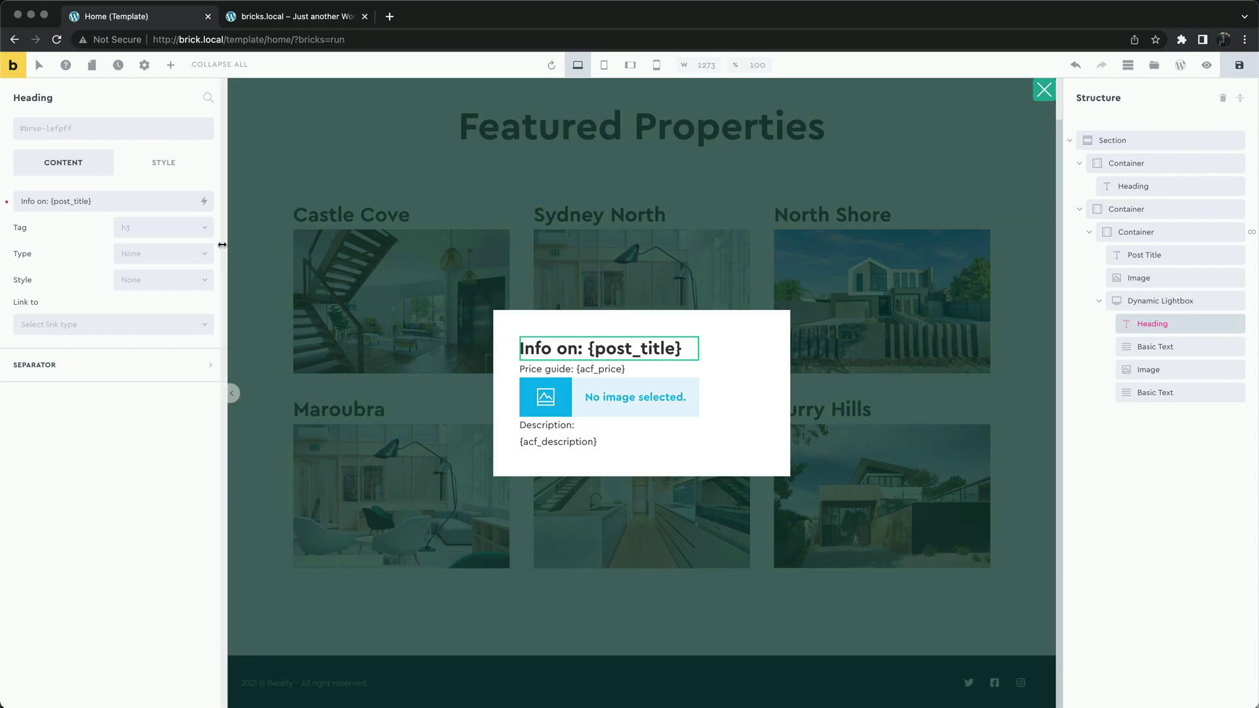
click(103, 133)
text(property-titl)
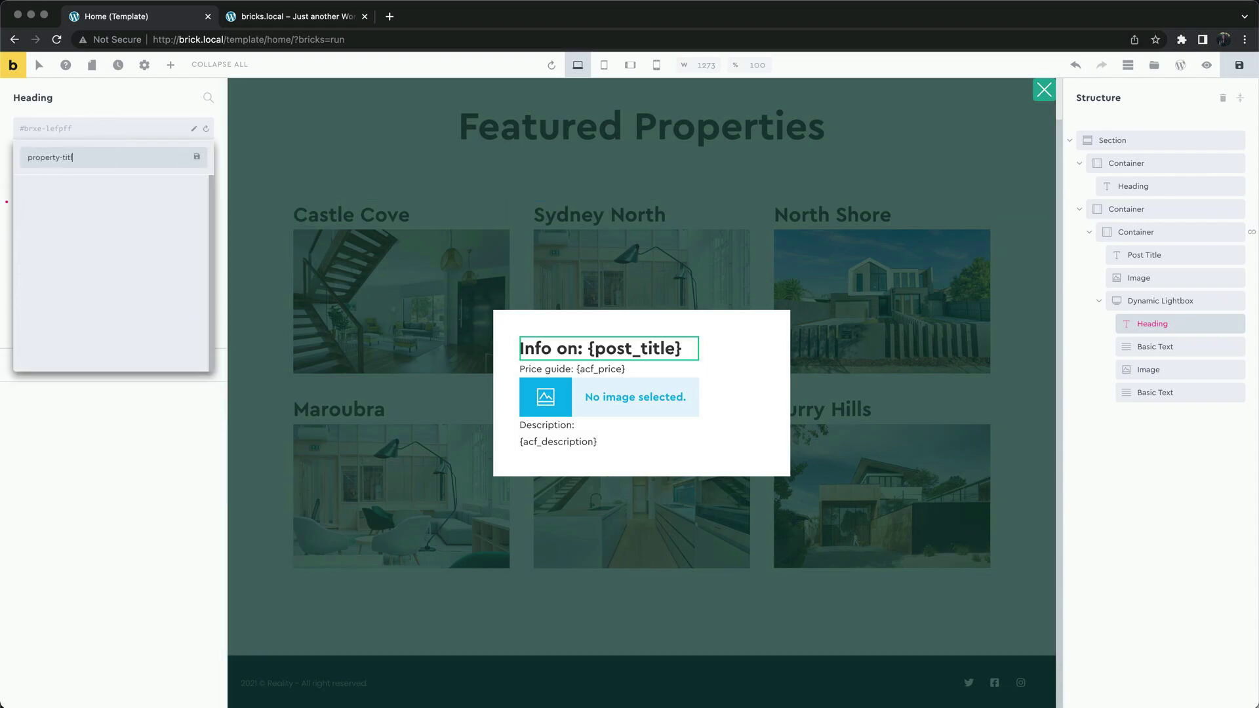
text(e)
key(Return)
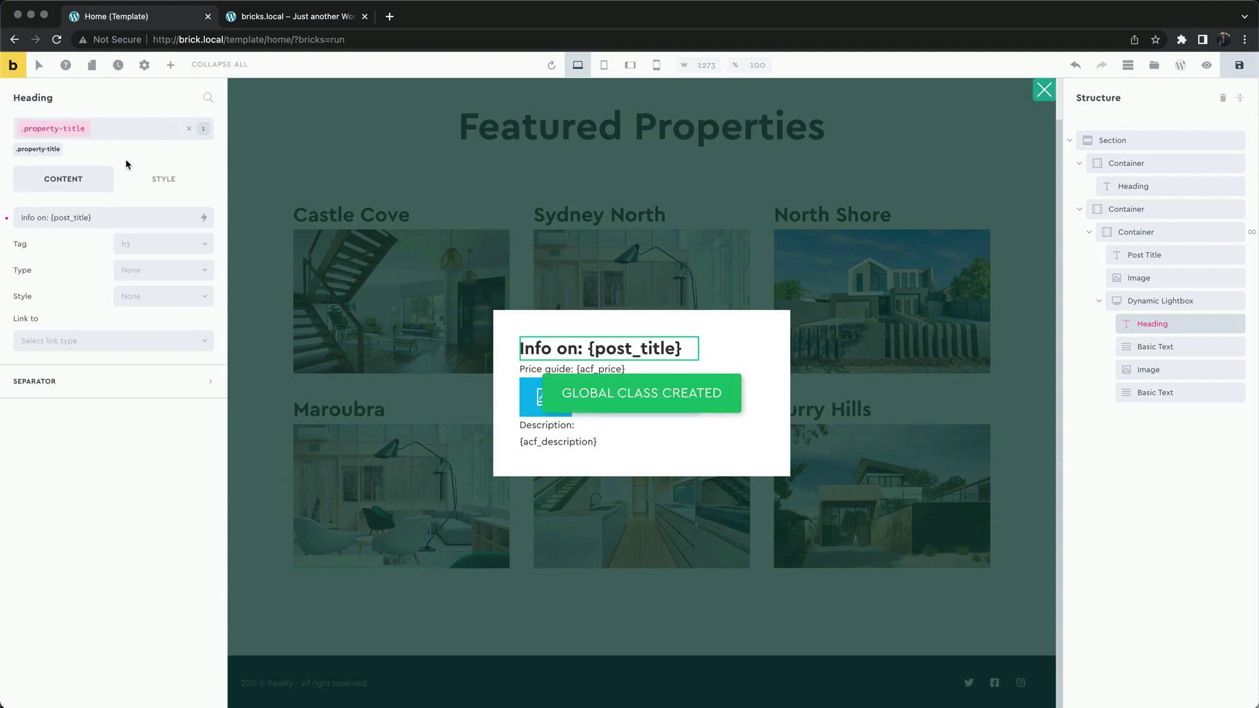
- Set the bottom margin of the property-title class to 20 px
click(164, 179)
click(147, 219)
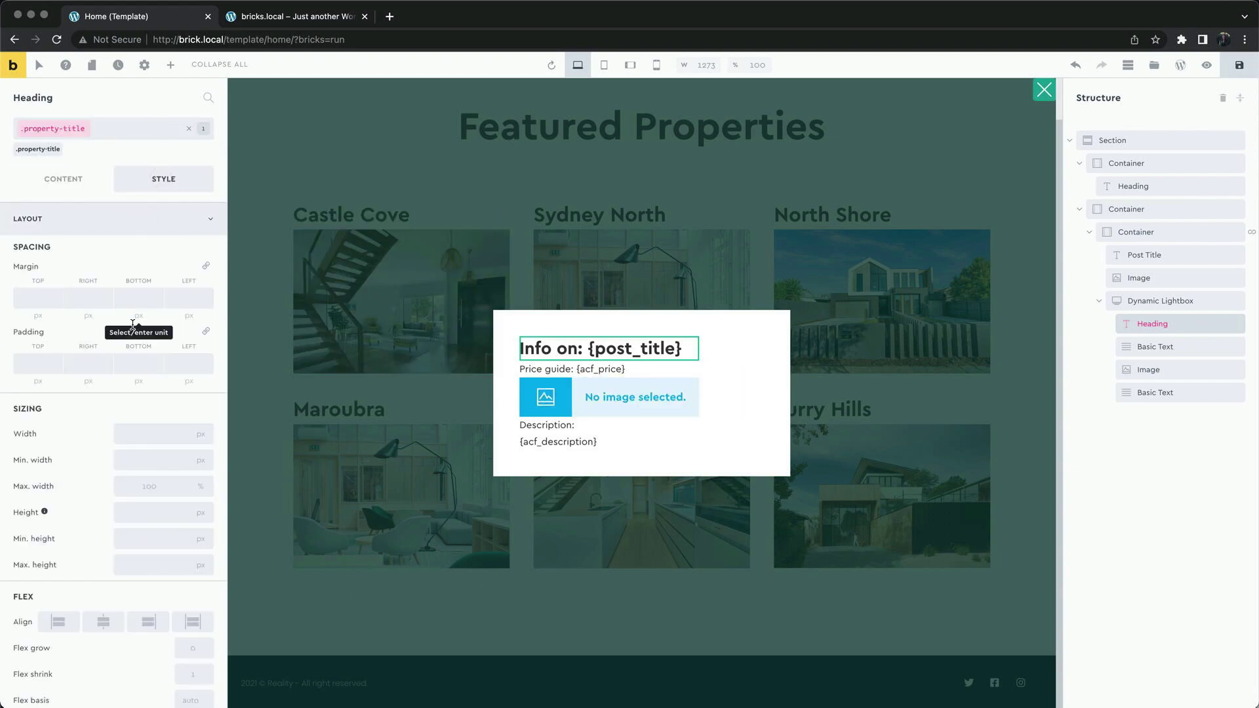
click(138, 299)
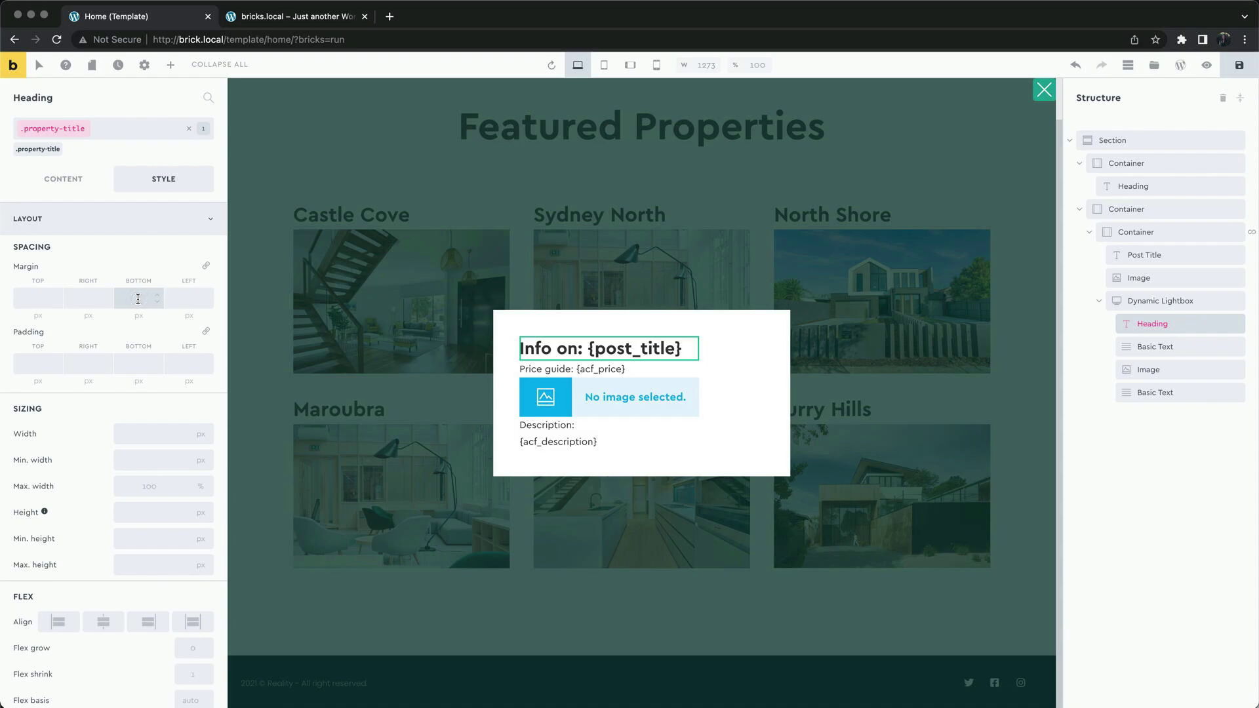
text(20)
- Add a new class property-description to the lightbox's description text
click(557, 432)
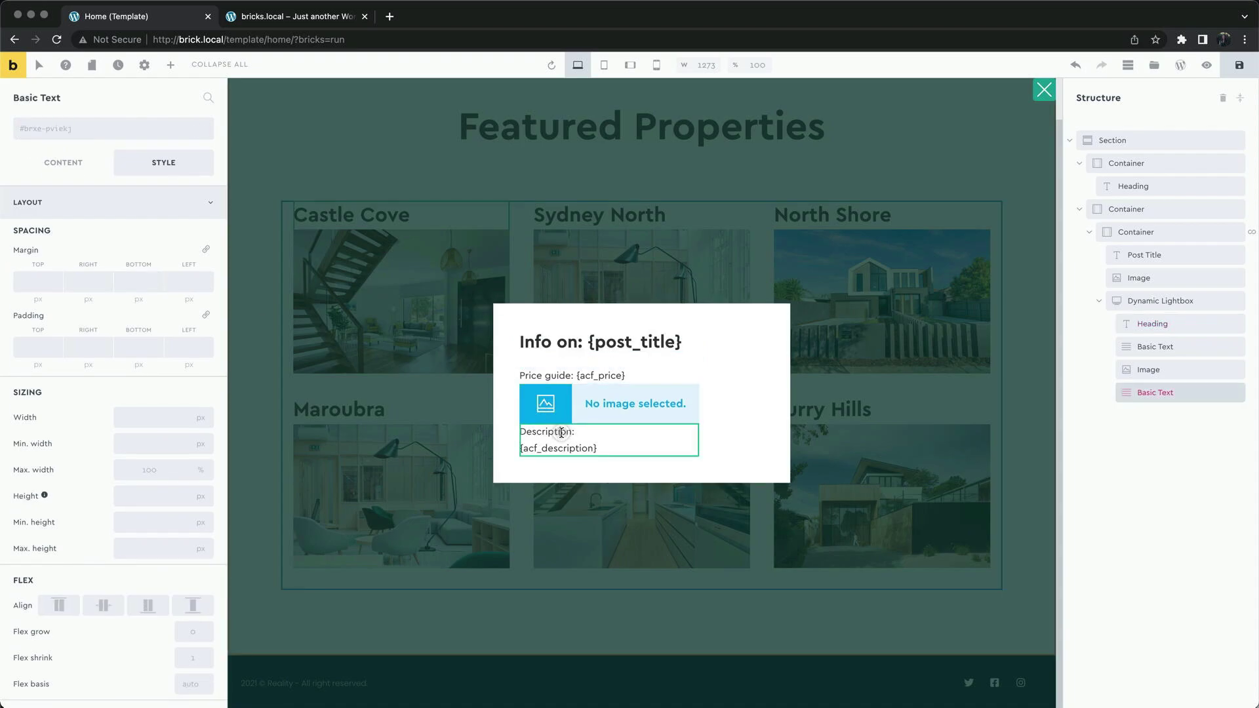
click(137, 131)
text(property-e)
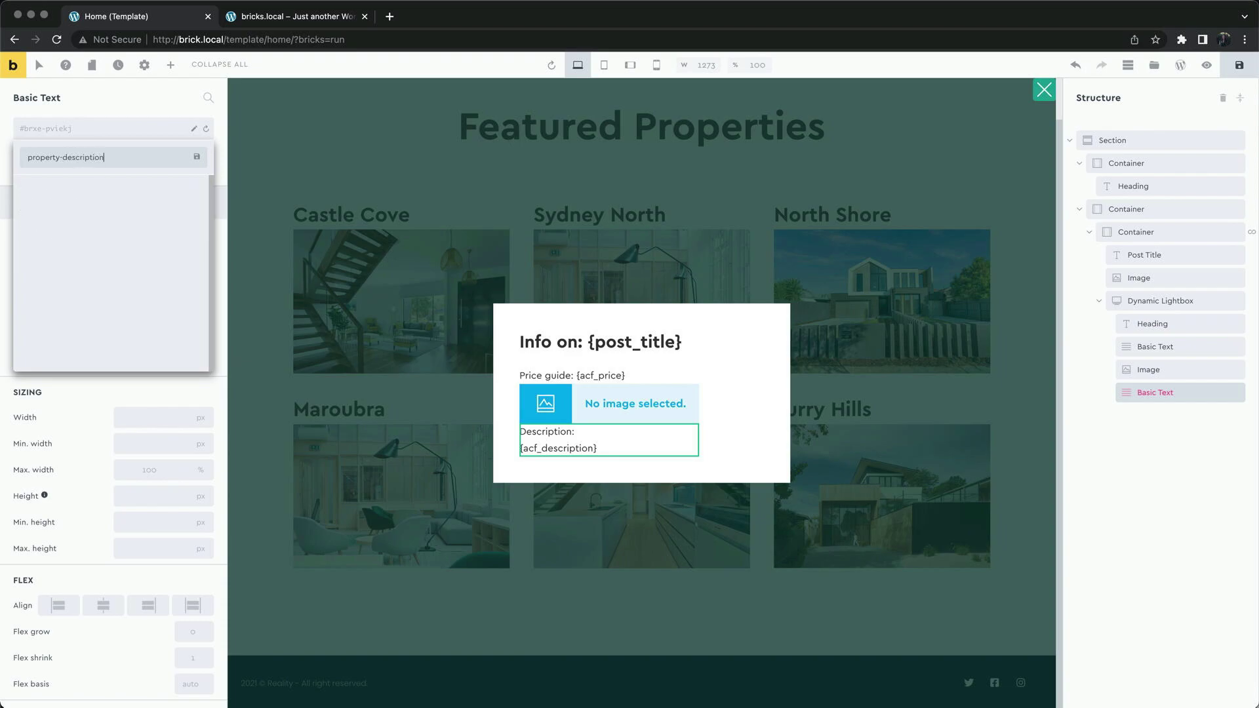
text(escription)
key(Return)
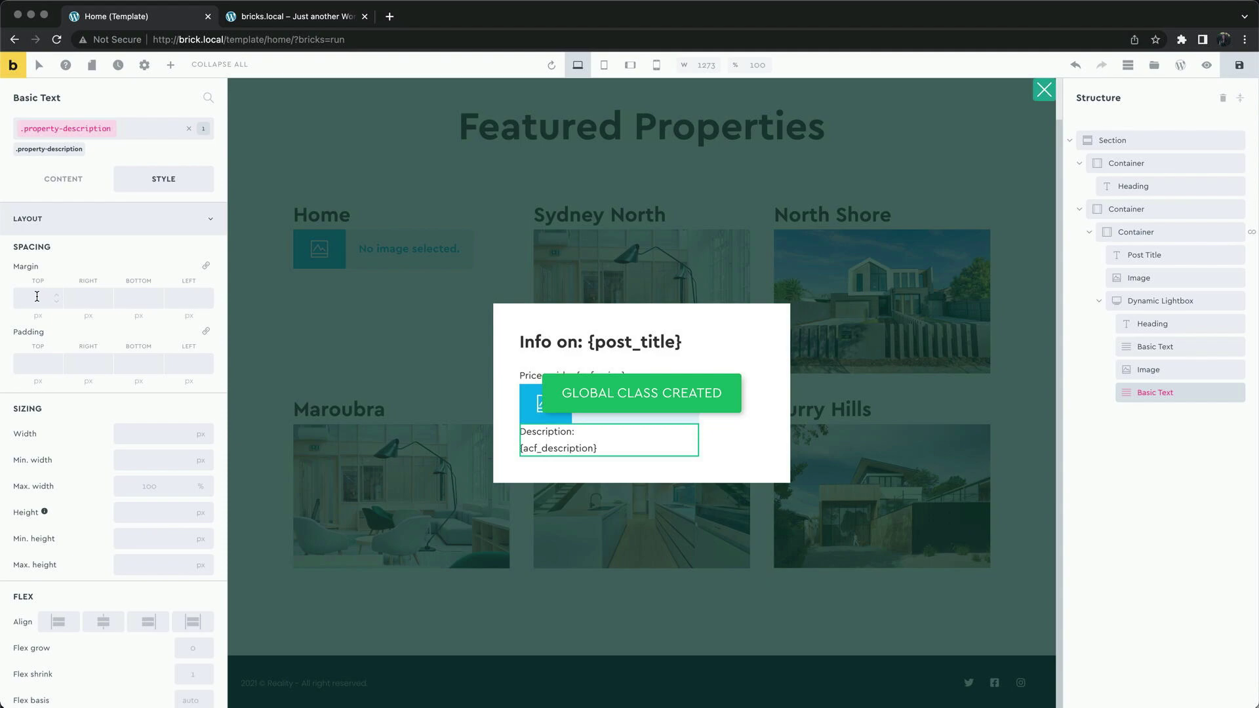
- Set the top margin of the property-description class to 30 px and save the template
click(37, 297)
text(30)
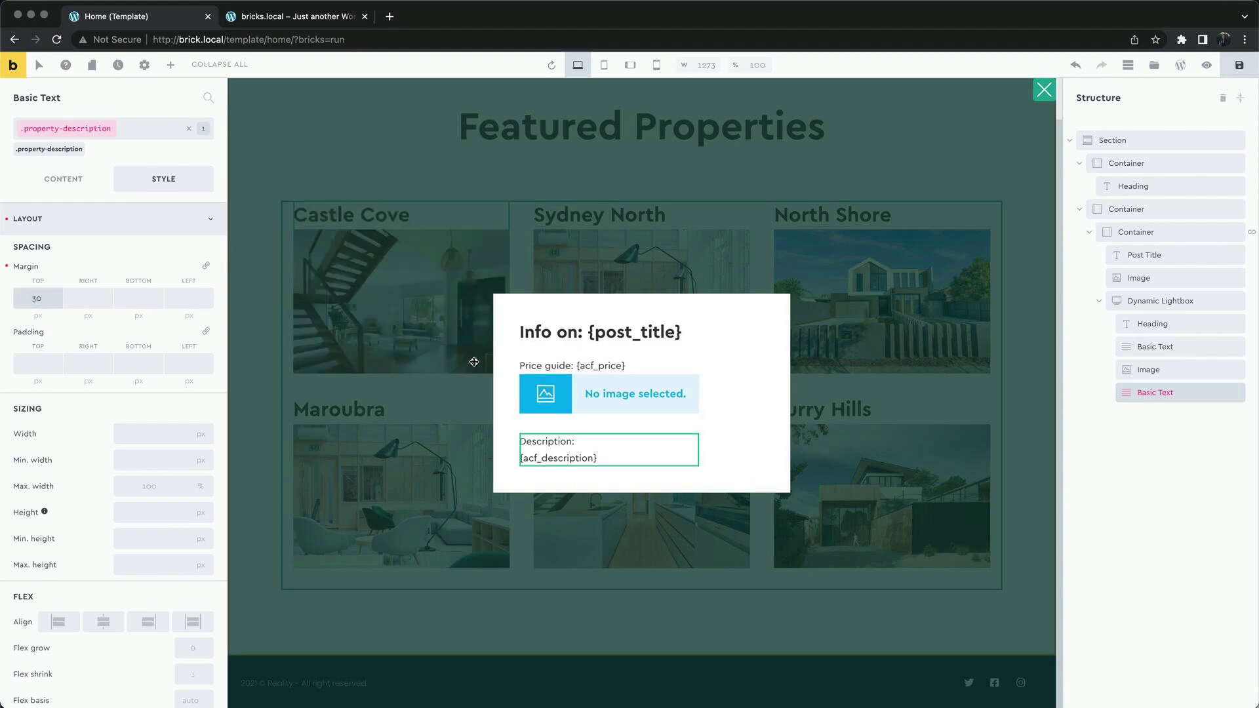
click(1239, 65)
- Reload the live homepage and open the Castle Cove lightbox to check the spacing around its title and description
click(299, 16)
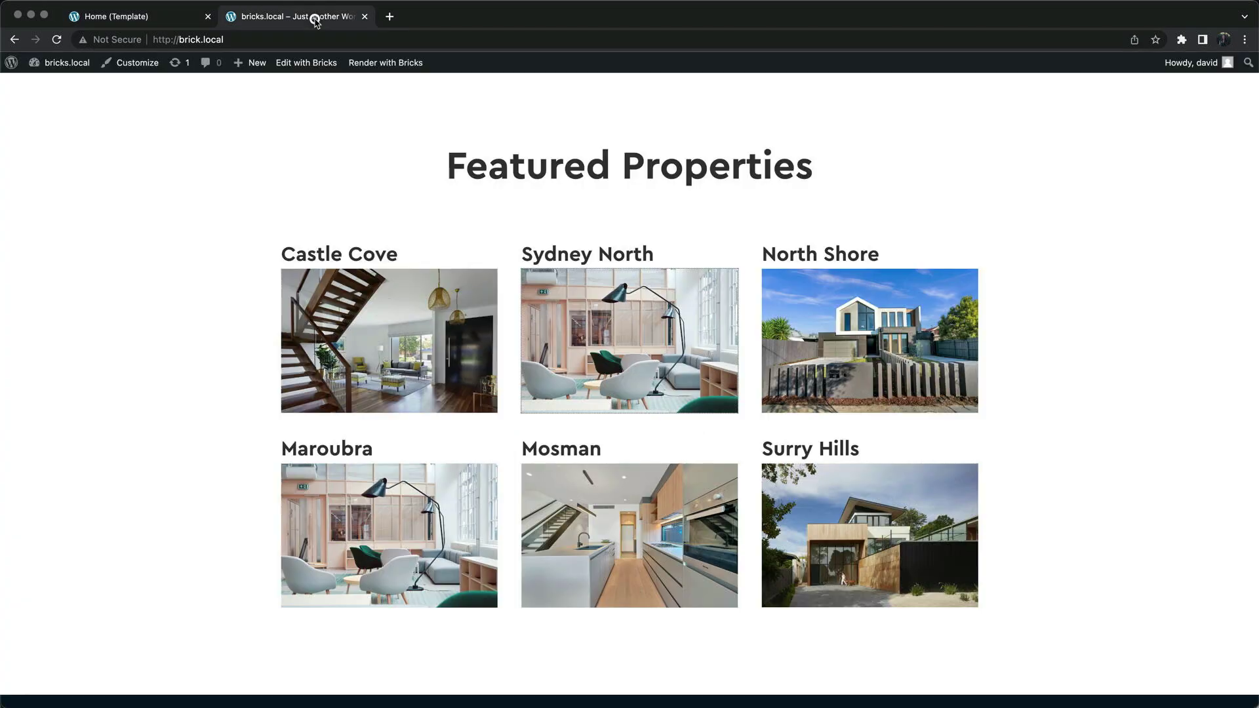
click(57, 41)
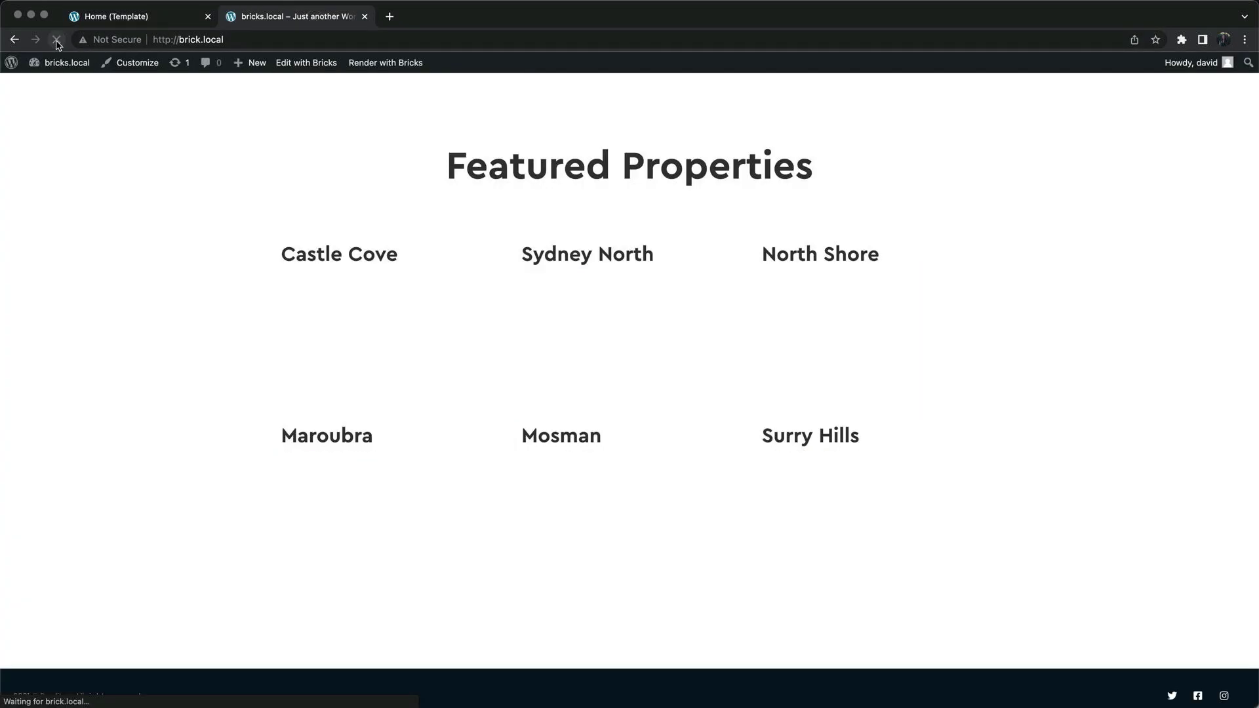
click(397, 306)
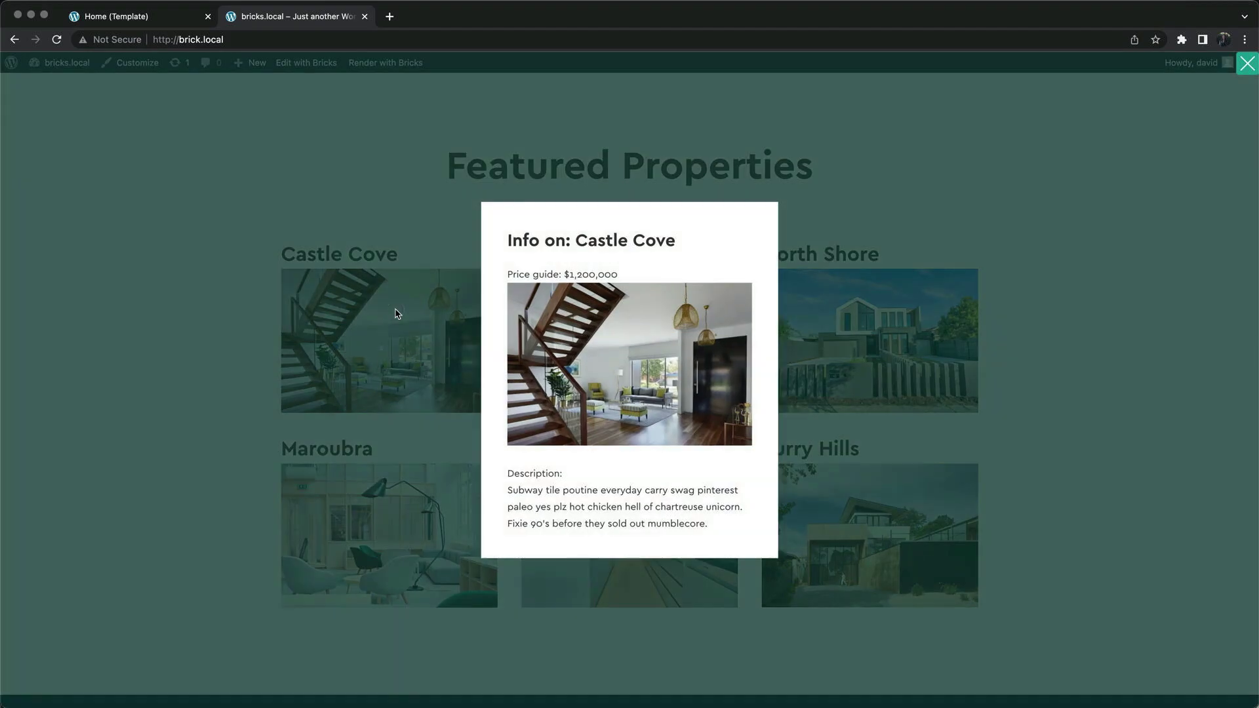